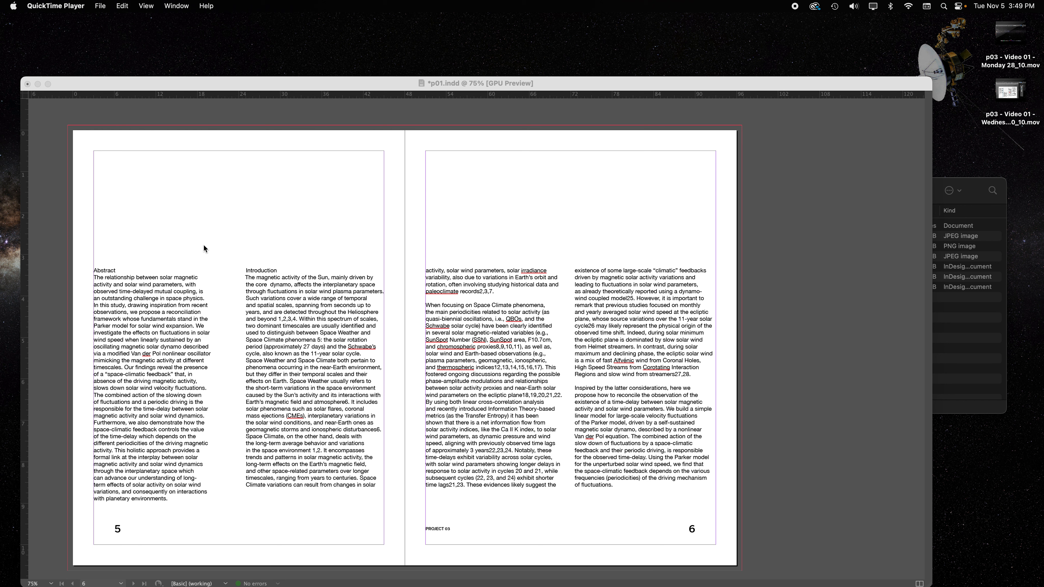
Check the type settings of the Introduction story and review the General settings in its Text Frame Options
click(490, 335)
key(super+a)
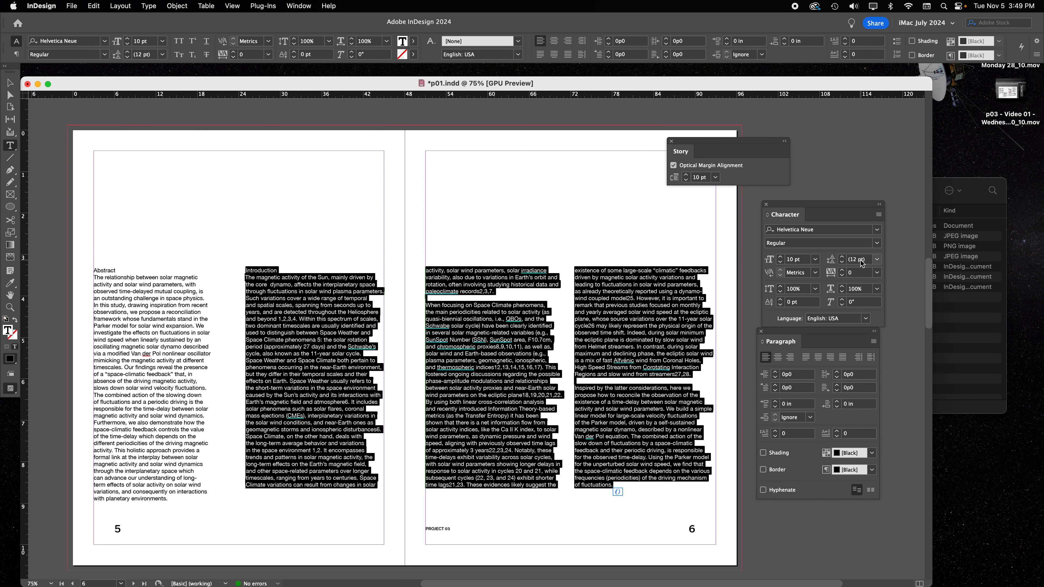
click(10, 83)
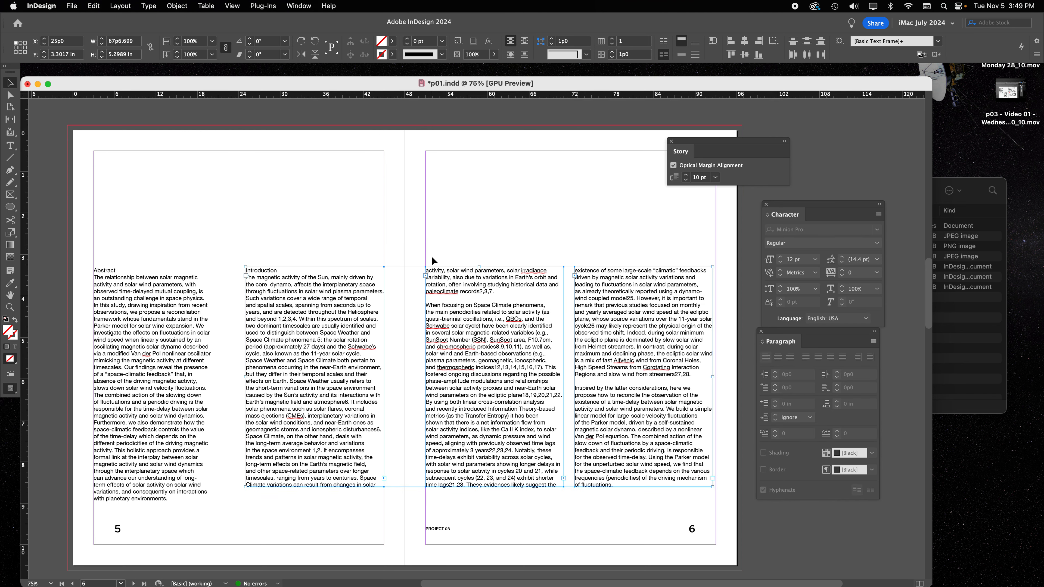
key(super+b)
drag(342, 190, 293, 149)
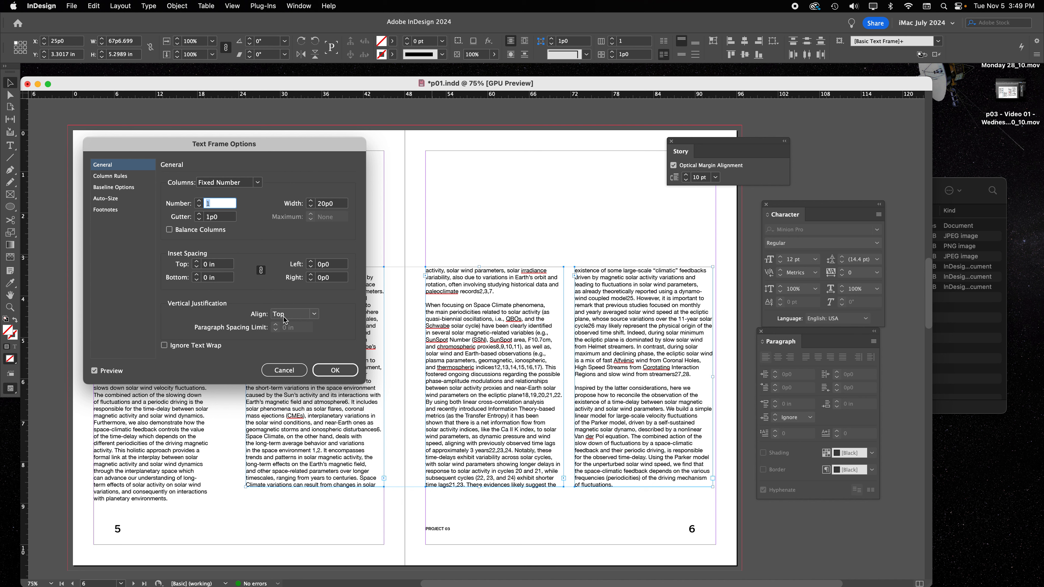
click(335, 370)
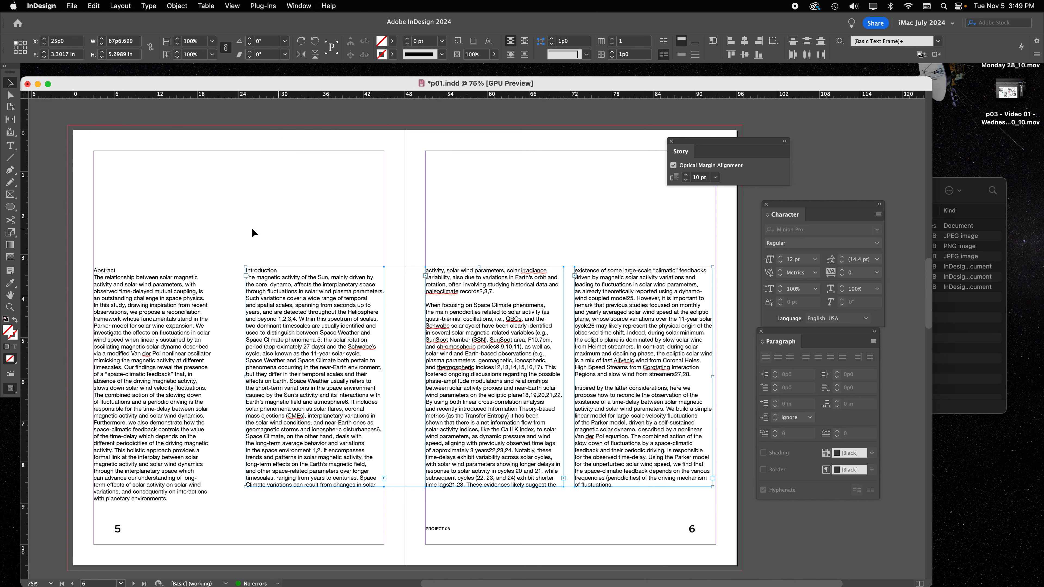
click(631, 225)
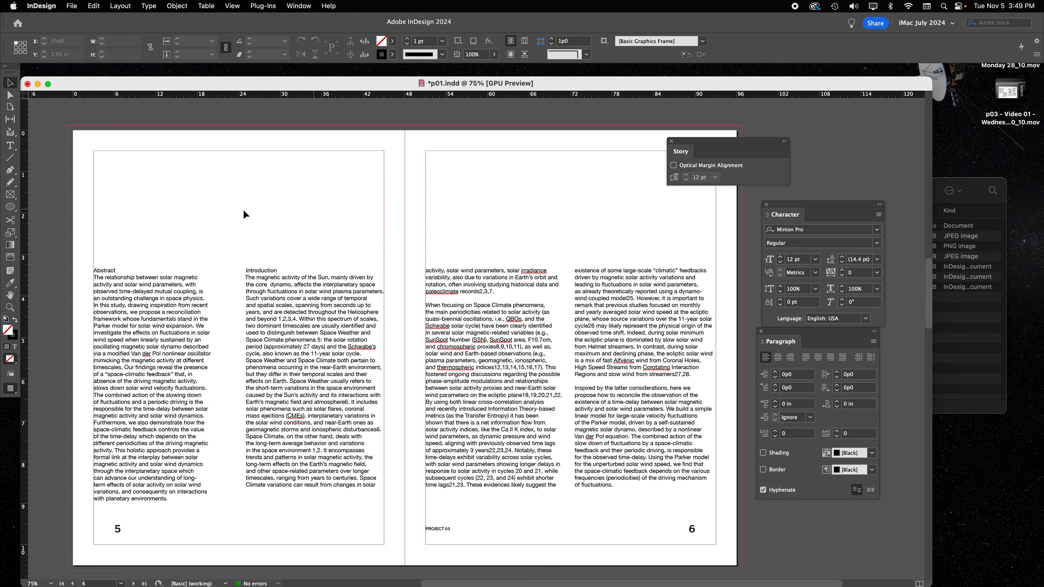
Show the baseline grid on the page 5–6 spread
click(231, 5)
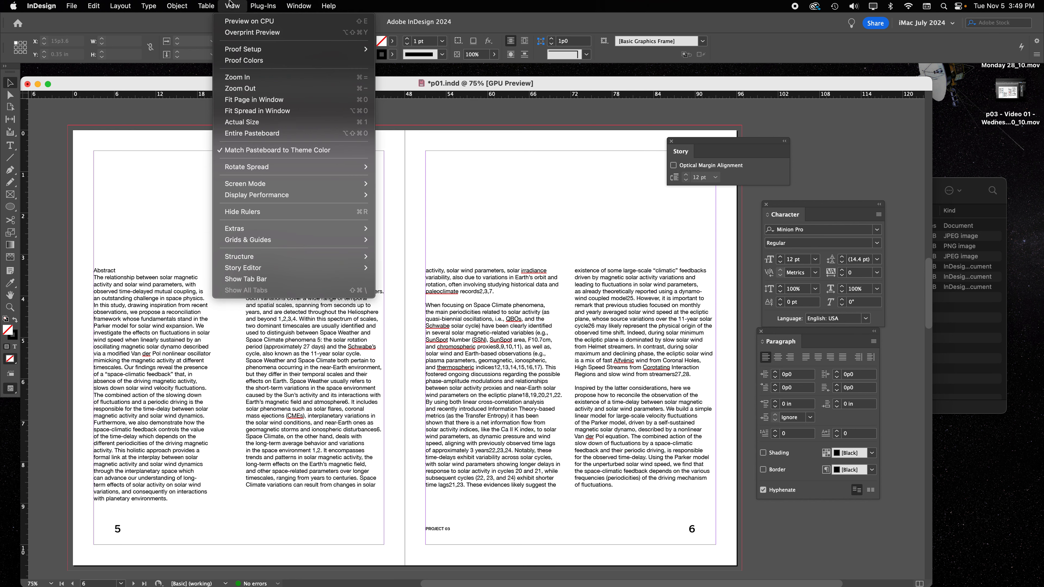
mouse_move(269, 241)
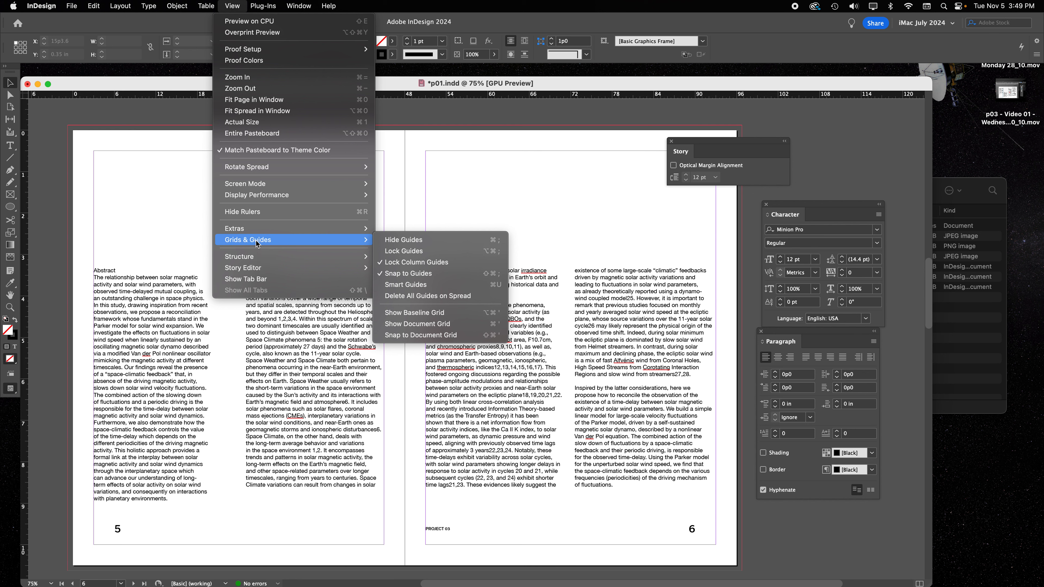
click(446, 317)
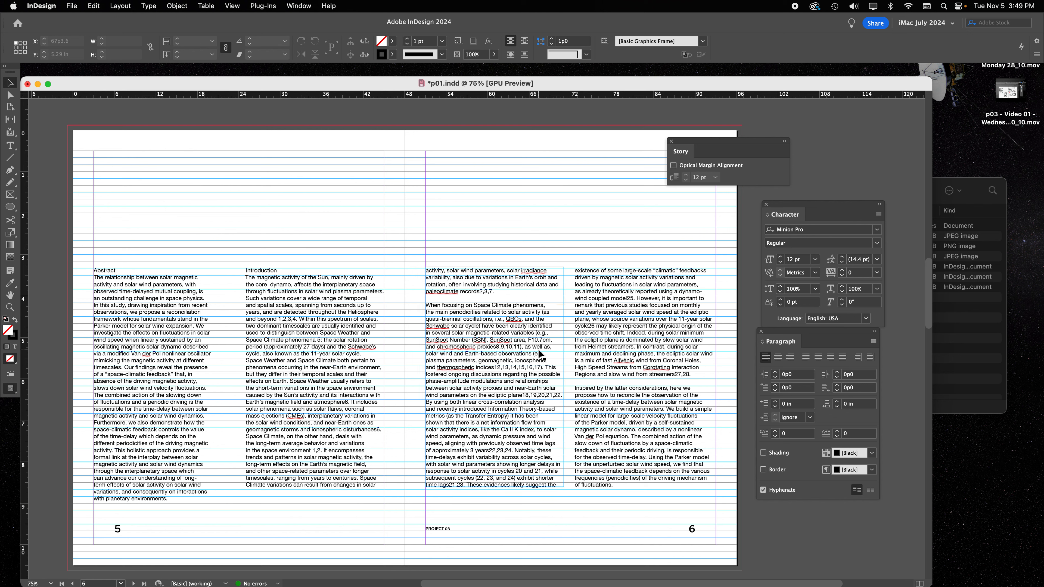
Nudge all four body text frames on the spread upward together until their lines sit on the baseline grid
drag(129, 234, 642, 429)
key(Up)
key(Up)
key(Up)
key(Up)
key(Up)
key(Up)
key(Up)
key(Up)
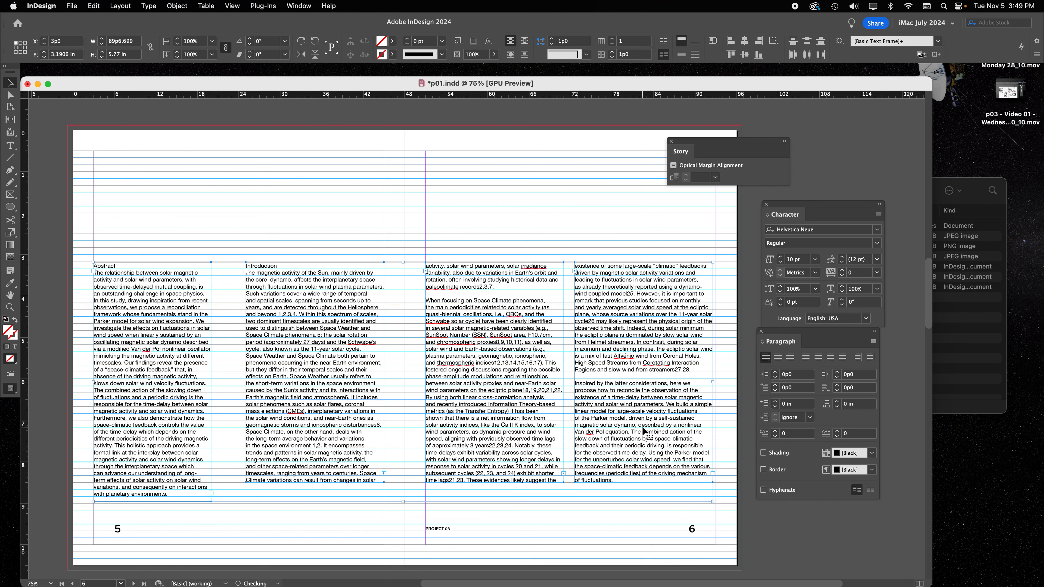
click(517, 237)
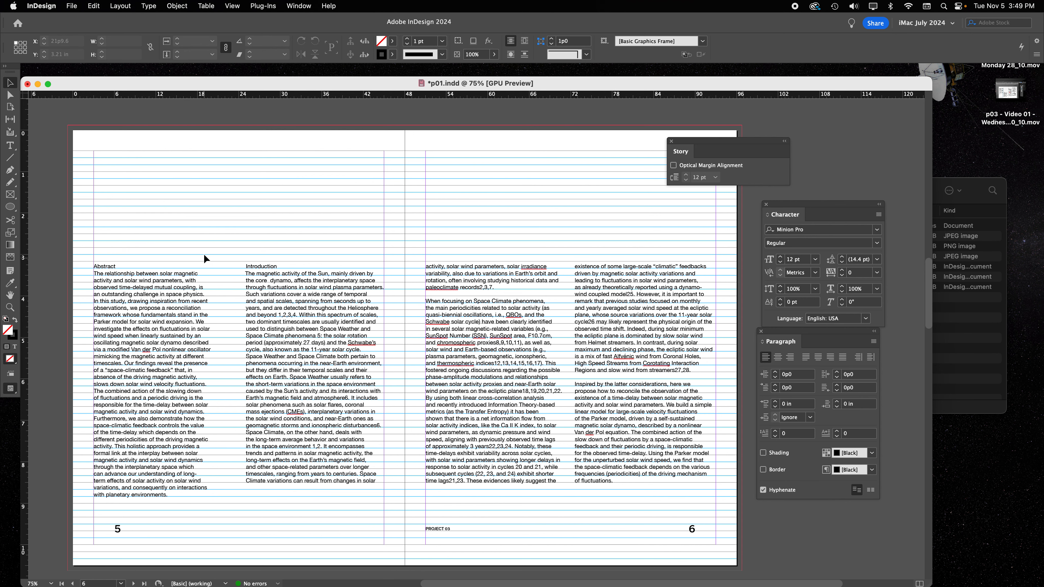
Reduce the type size of the entire Introduction story to 9 pt, keeping its automatic leading
click(347, 355)
double_click(346, 355)
key(super+a)
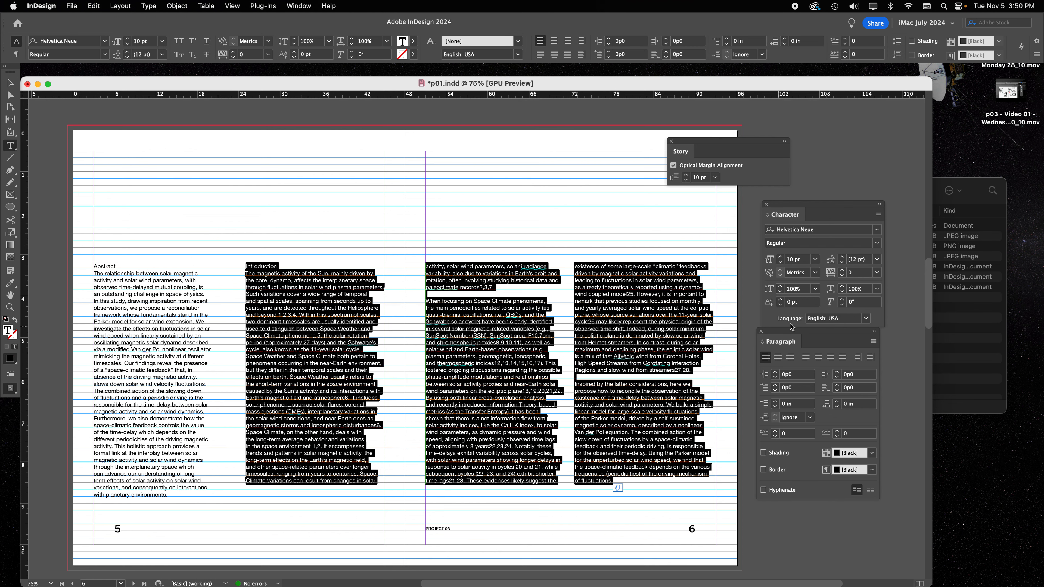
click(780, 262)
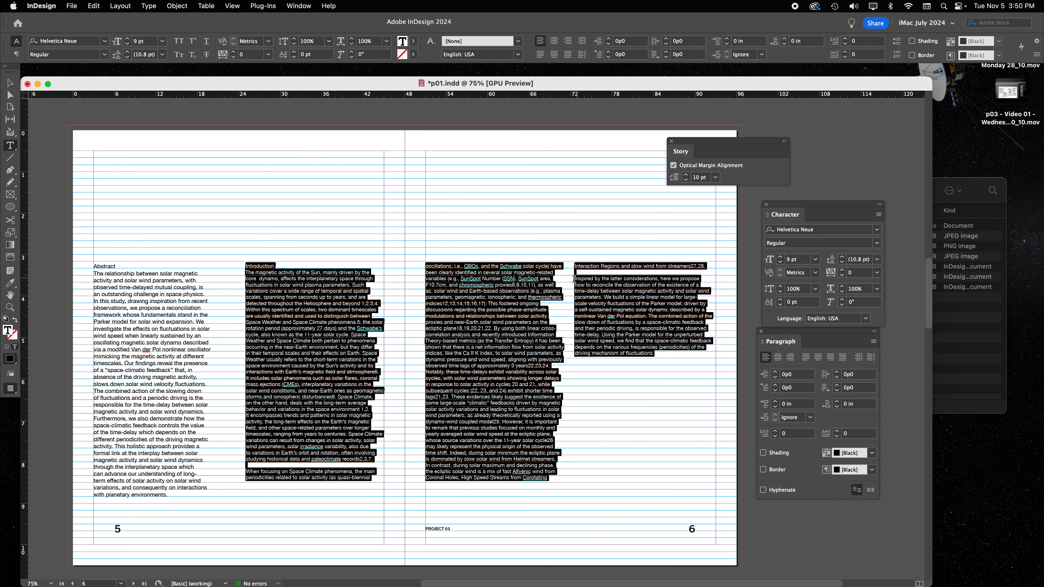
click(9, 83)
click(301, 252)
Set the baseline grid increment to 10.8 pt in the Grids preferences
click(72, 6)
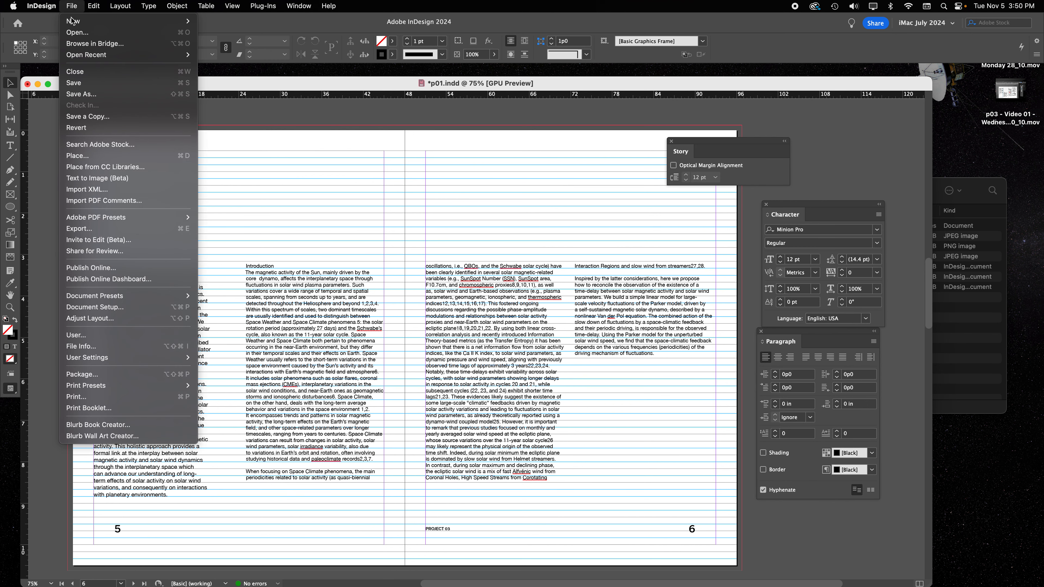
mouse_move(44, 3)
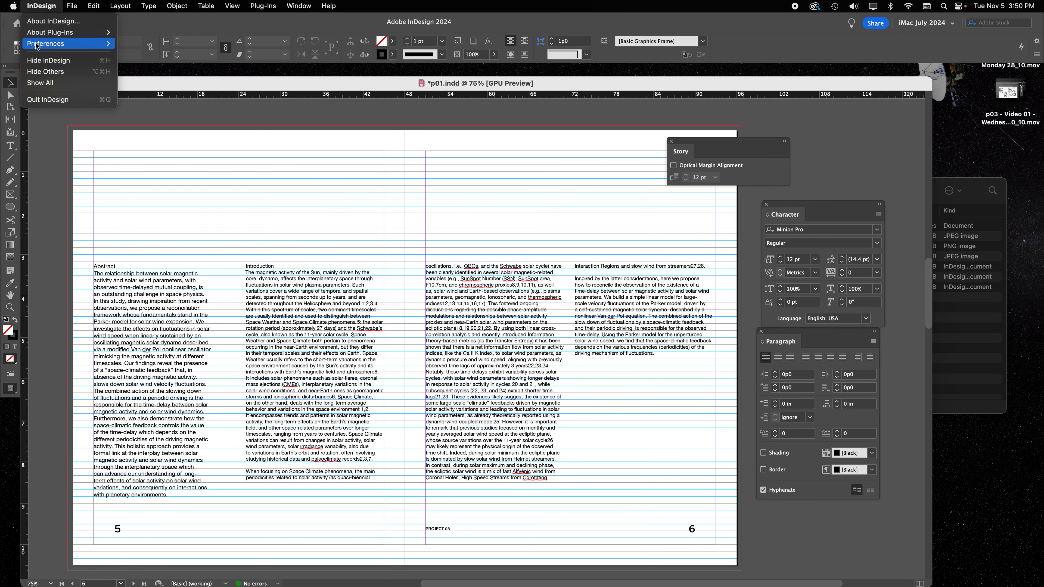
mouse_move(38, 43)
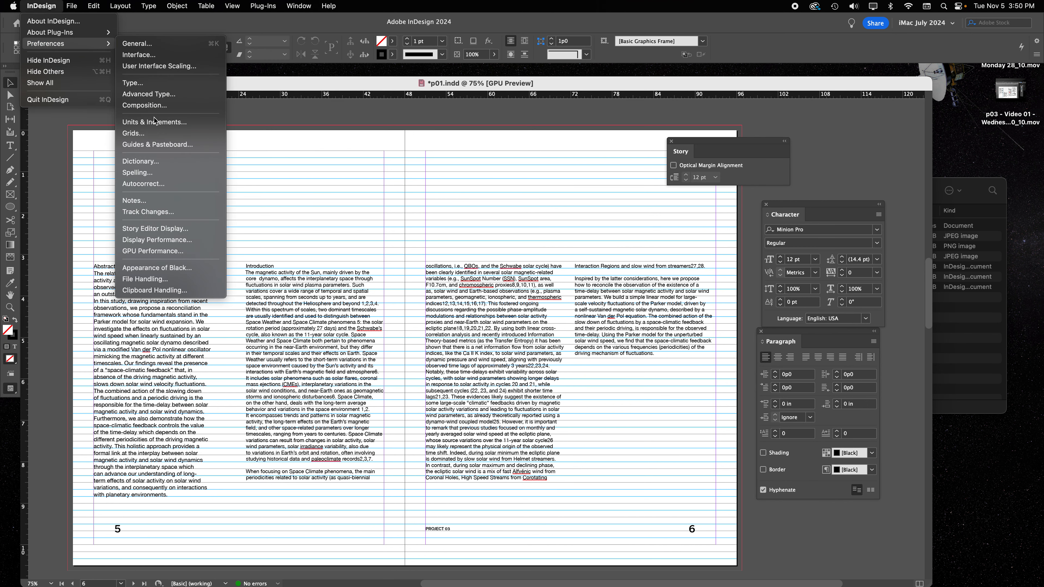
click(163, 134)
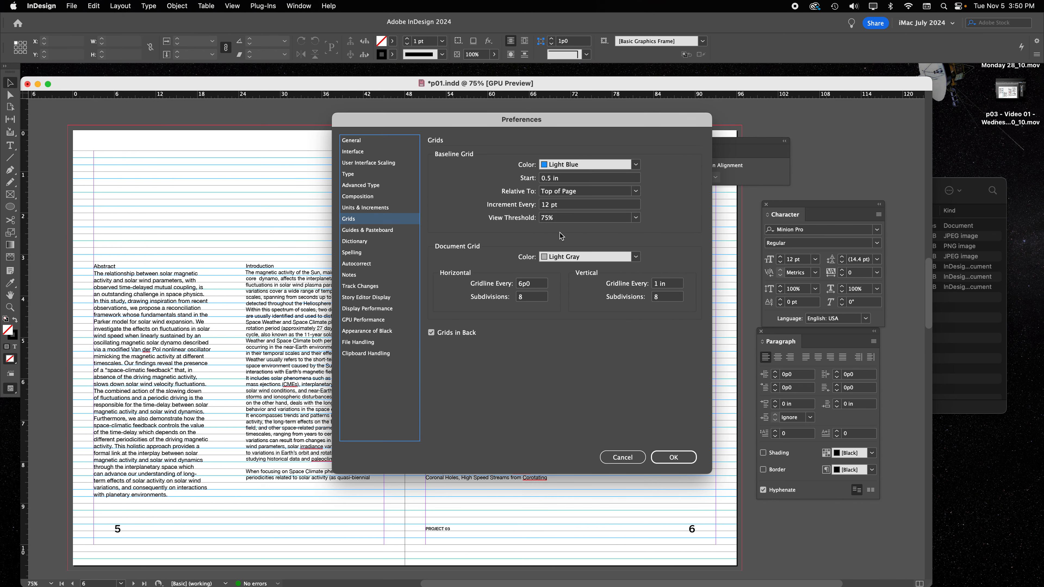
click(551, 207)
double_click(551, 207)
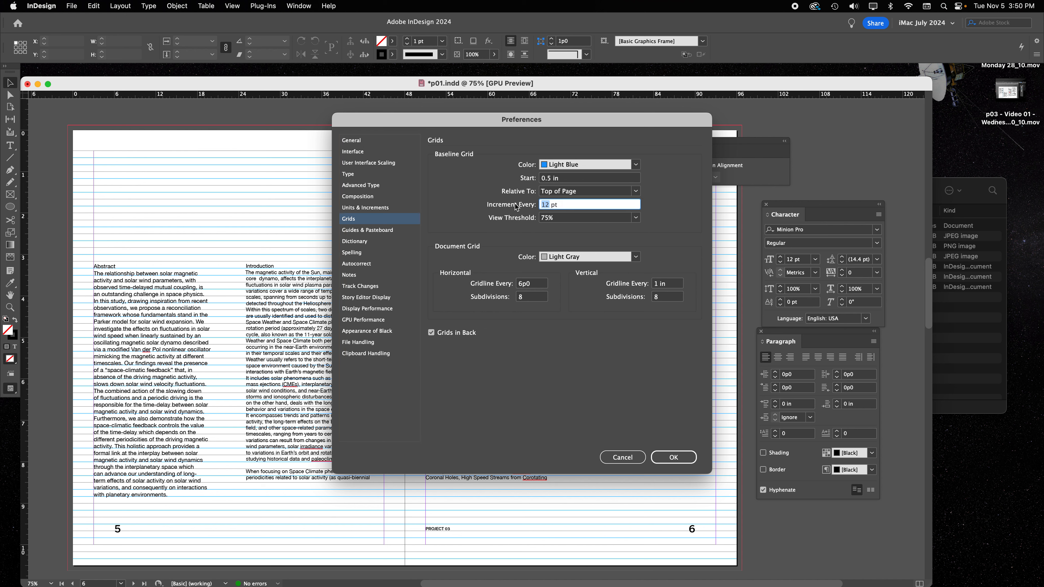
text(10.8)
key(Return)
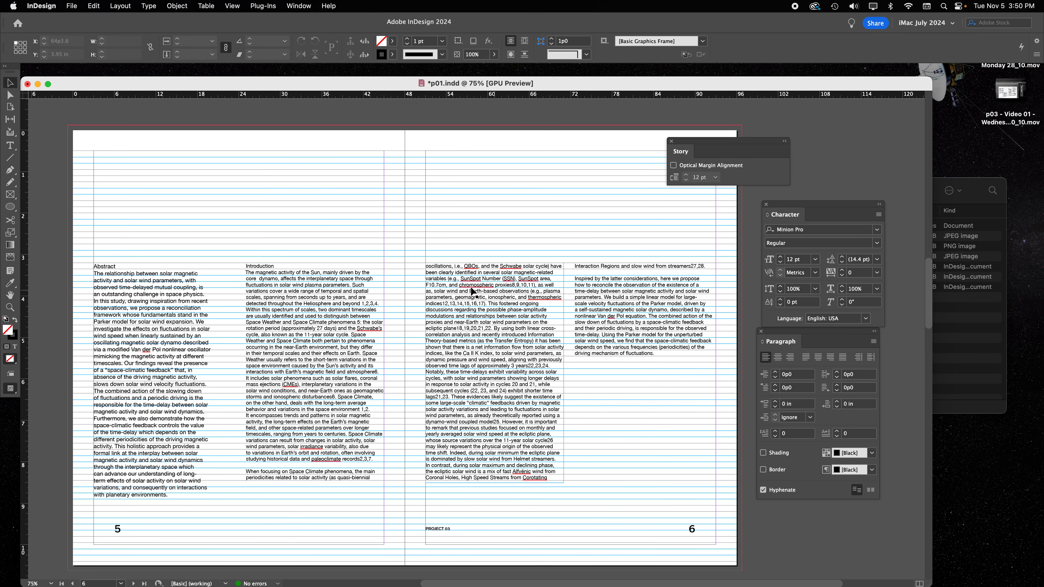
Nudge all four body text frames slightly downward to fit the Introduction text to the new baseline grid
drag(147, 217, 613, 410)
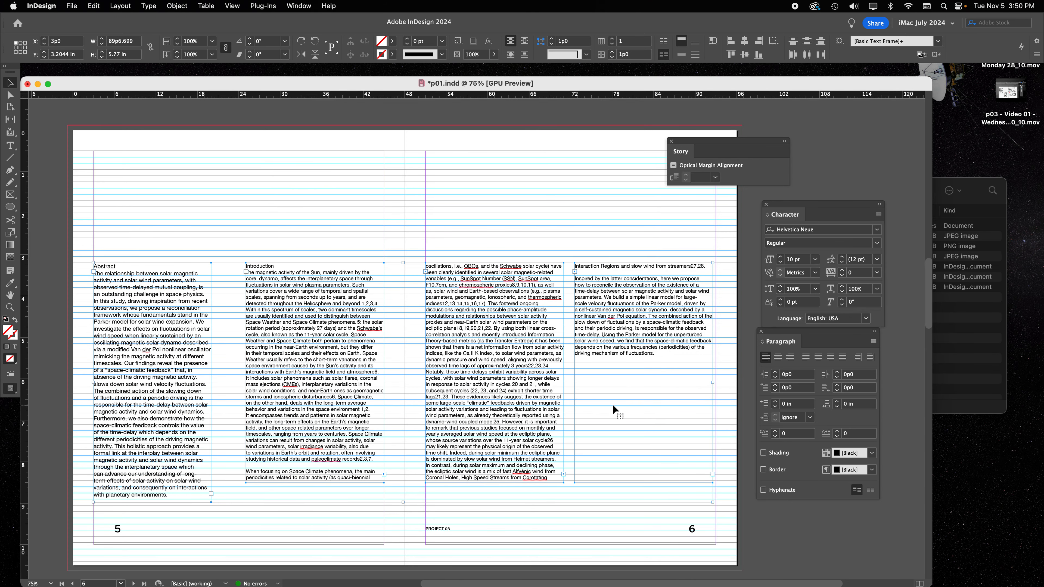
key(Down)
key(Down)
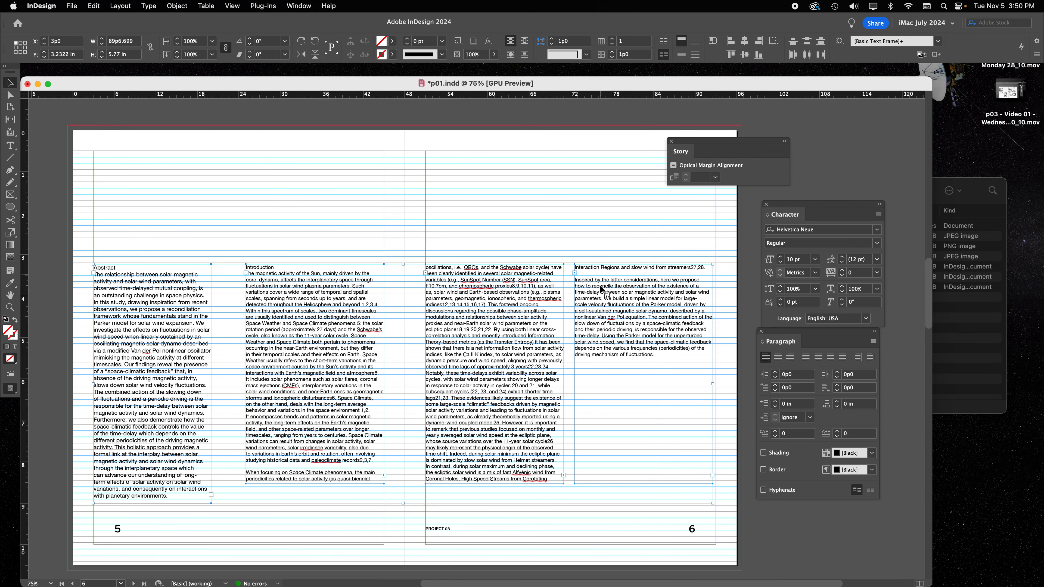
Check the type size and leading of a line in the last text column on page 6
triple_click(621, 324)
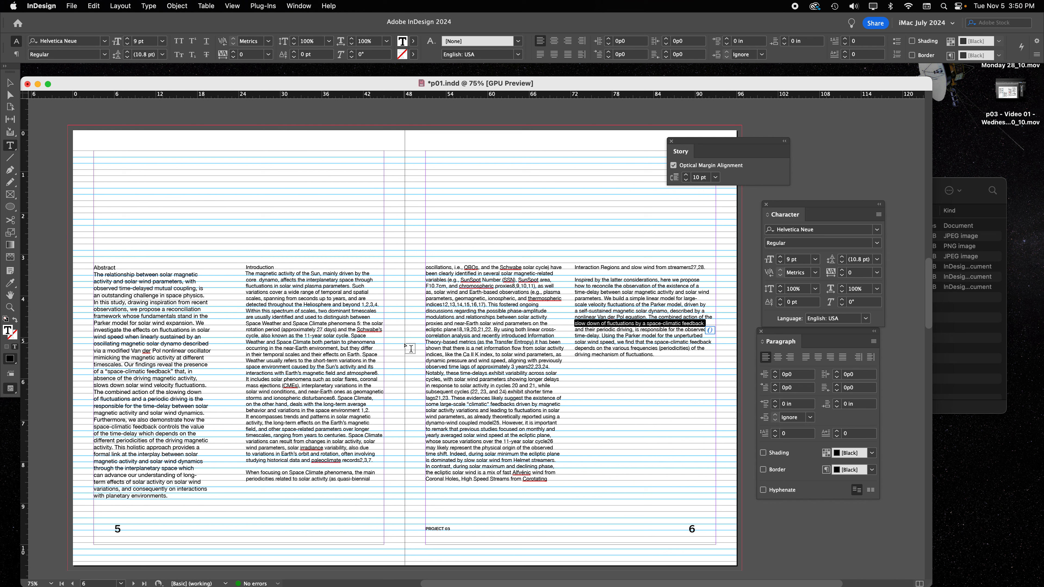
click(10, 83)
click(415, 214)
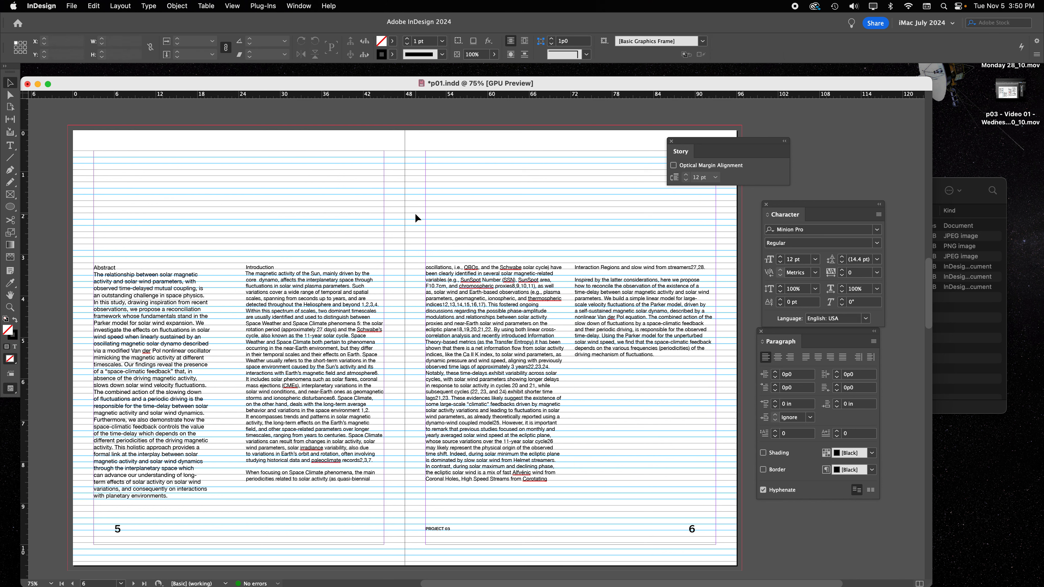
Hide the baseline grid on the spread
scroll(320, 294, left, 1)
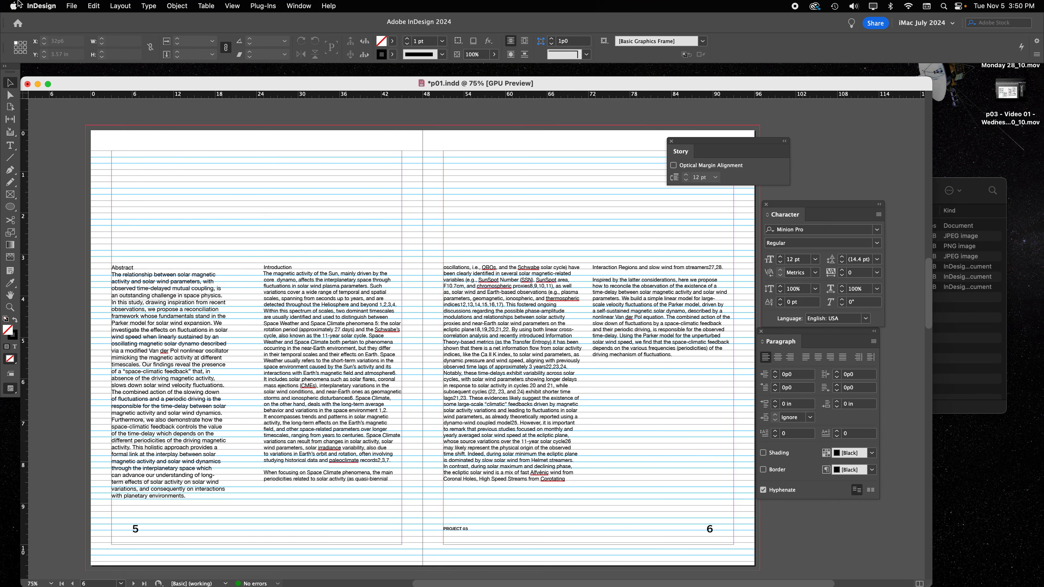
click(231, 6)
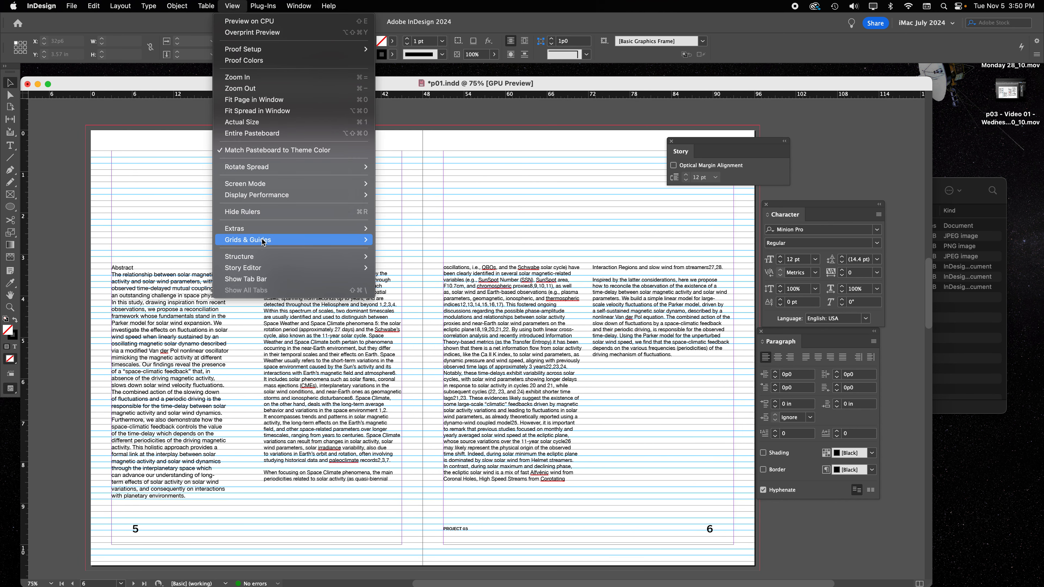
mouse_move(264, 242)
click(407, 324)
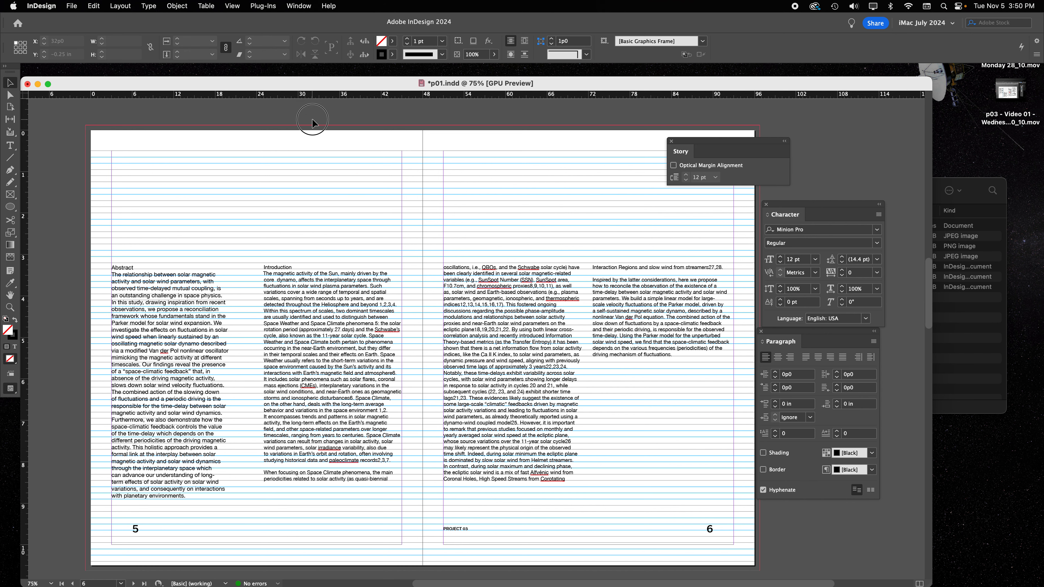
click(226, 6)
mouse_move(267, 241)
click(422, 305)
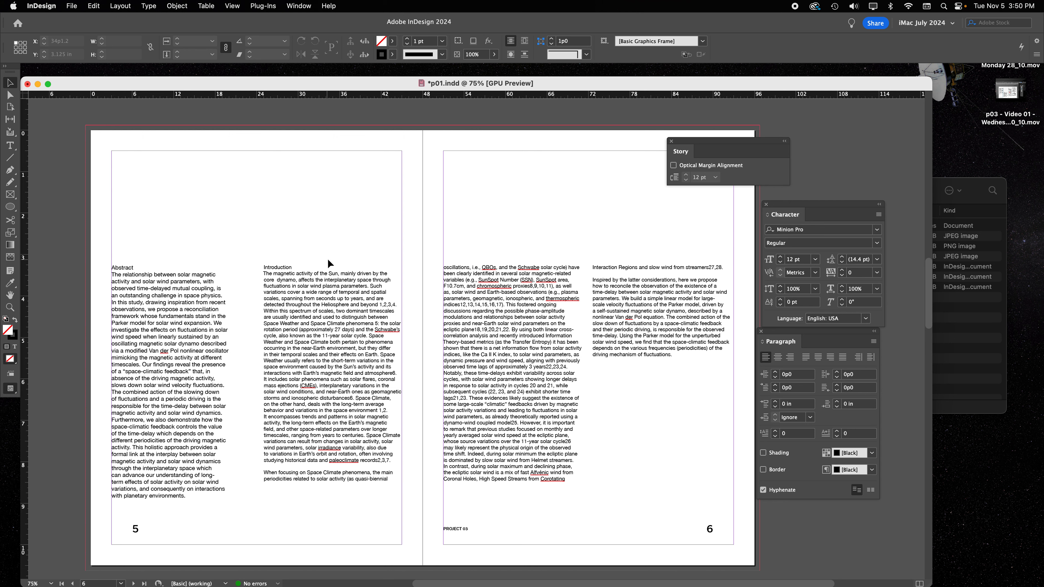
Turn the baseline grid back on for the spread
click(232, 5)
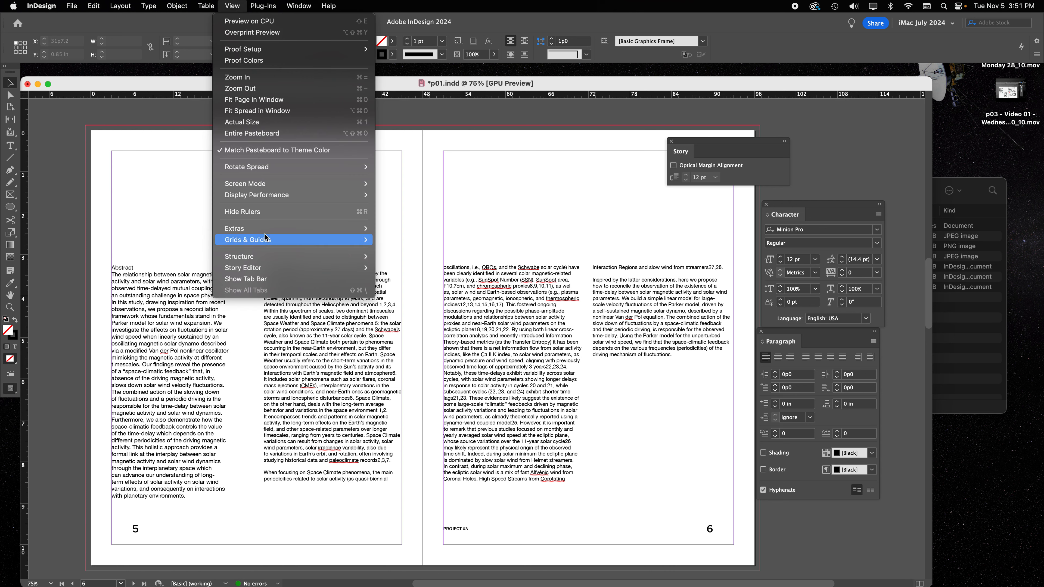
mouse_move(265, 240)
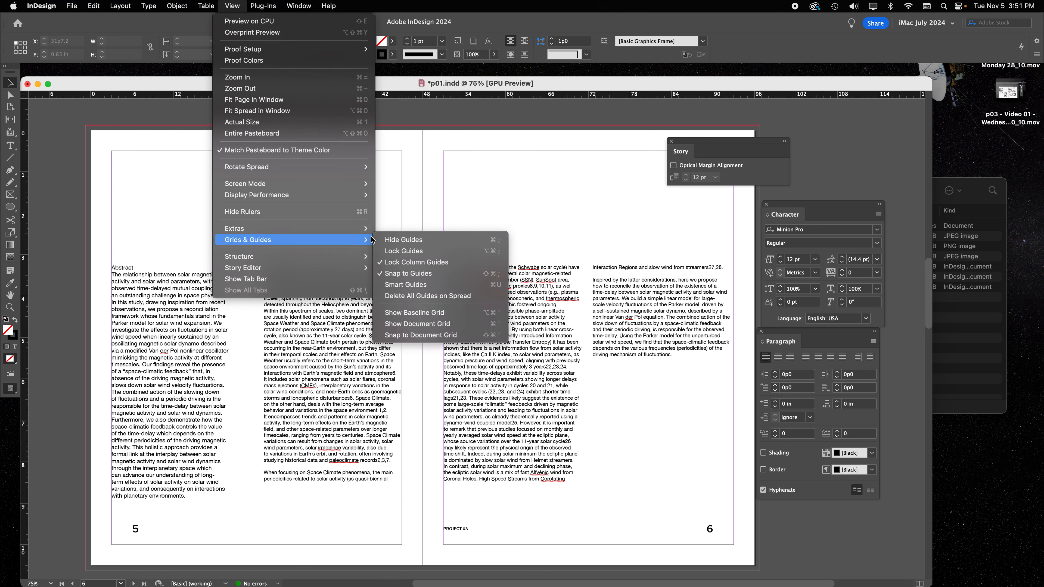
click(450, 313)
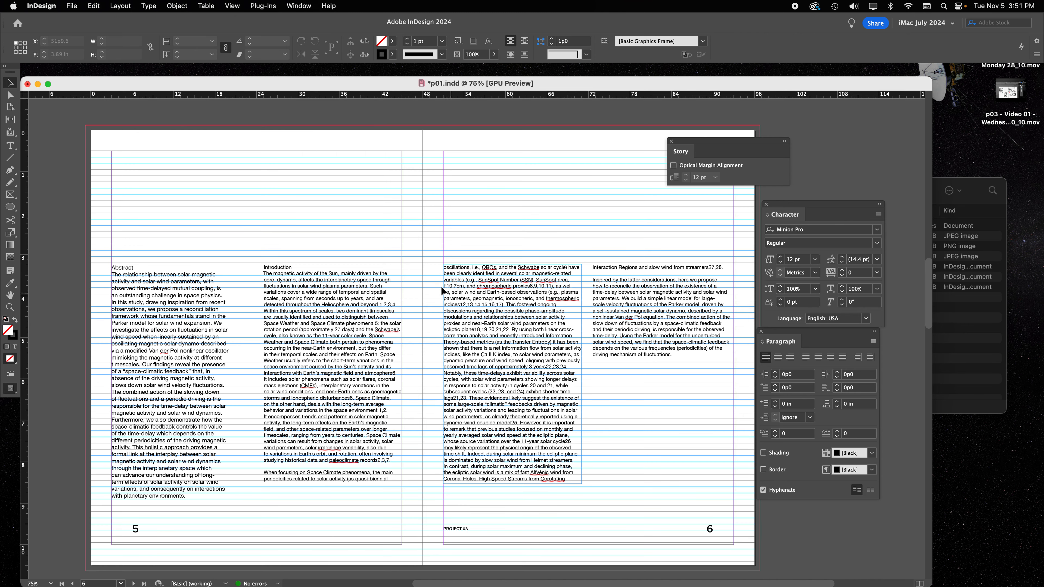
Compare how the baseline grid displays at 63%, 75% and 100% zoom, finishing at 63%
click(36, 585)
double_click(35, 584)
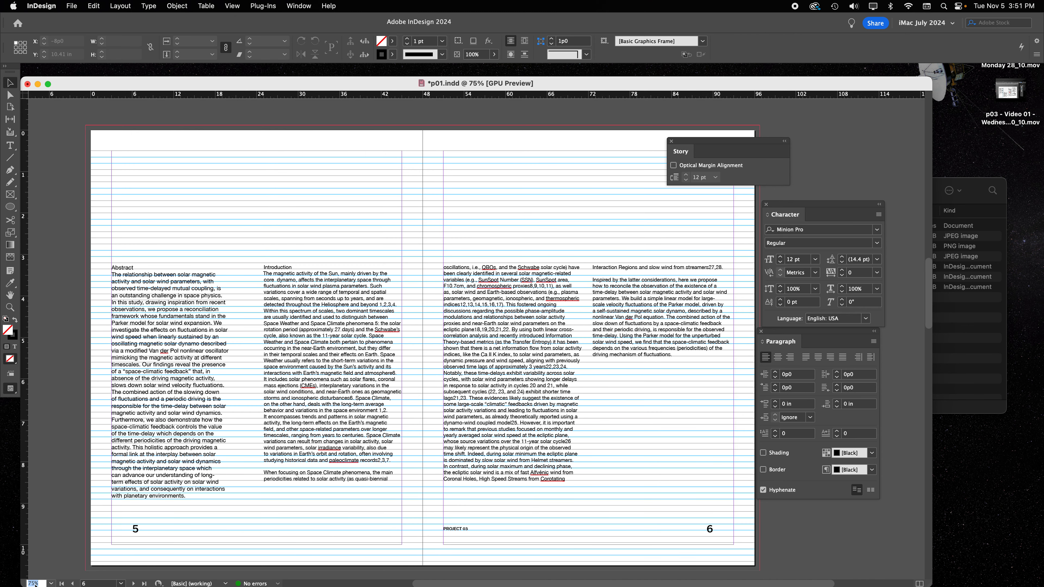
text(63)
key(Return)
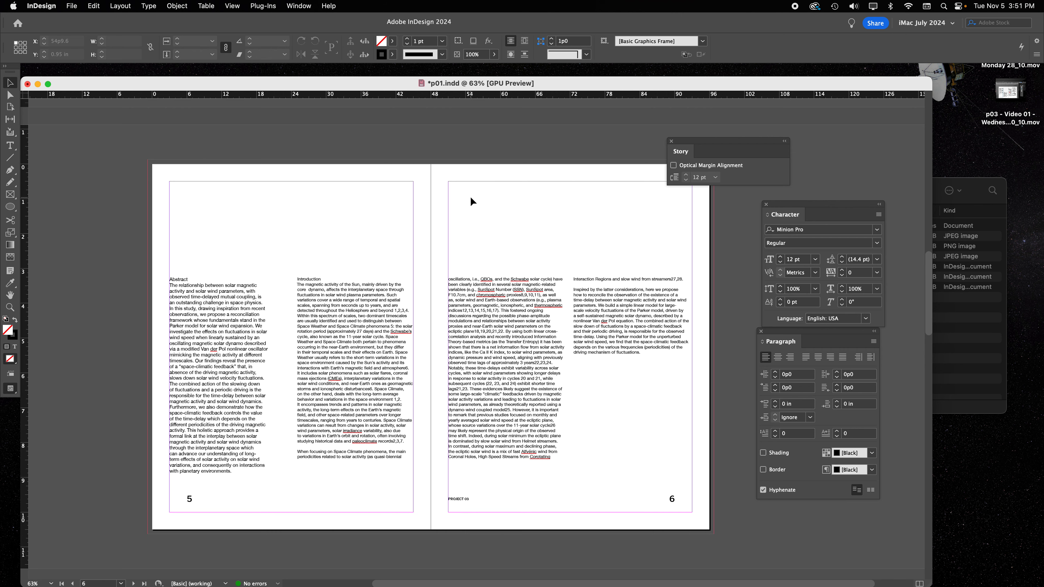
key(super+equal)
key(super+equal)
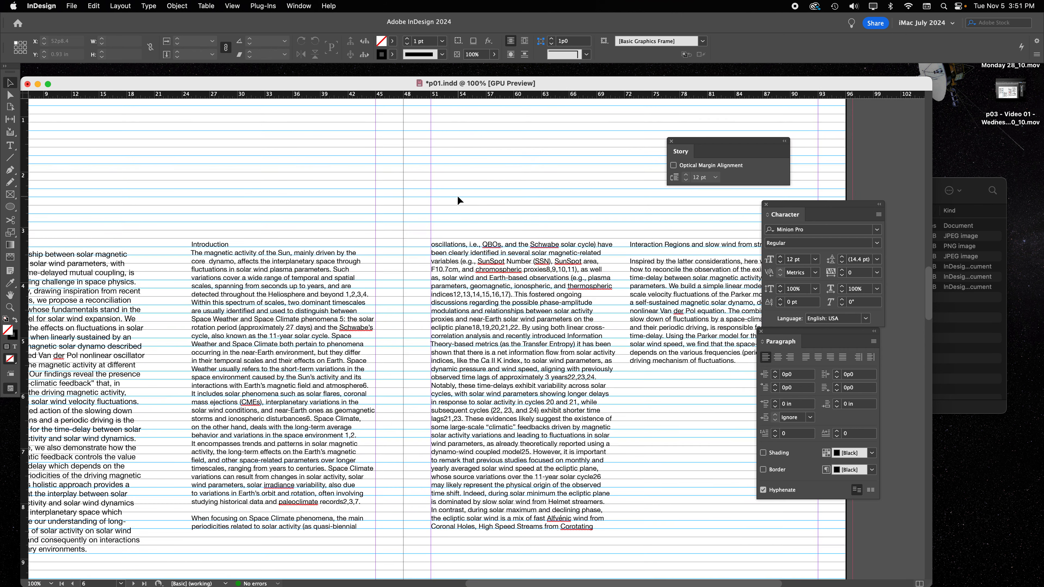
key(super+minus)
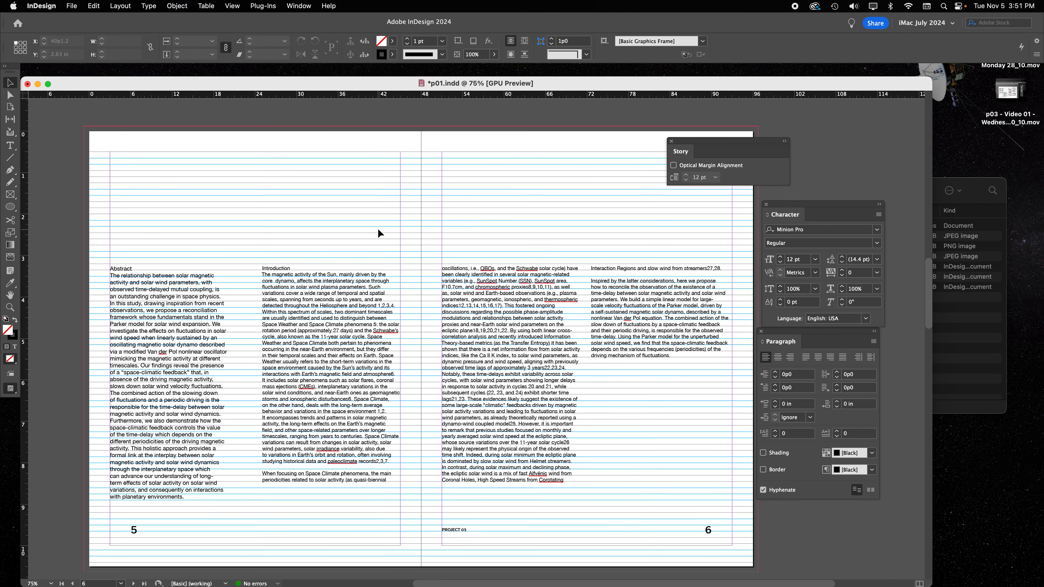
key(super+equal)
key(super+minus)
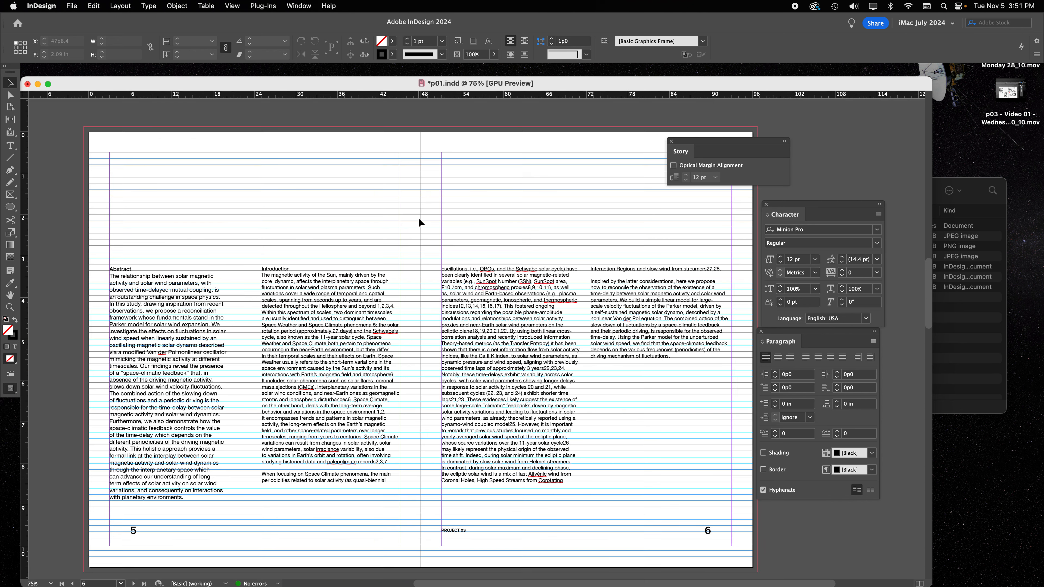
click(39, 582)
double_click(32, 584)
text(63)
key(Return)
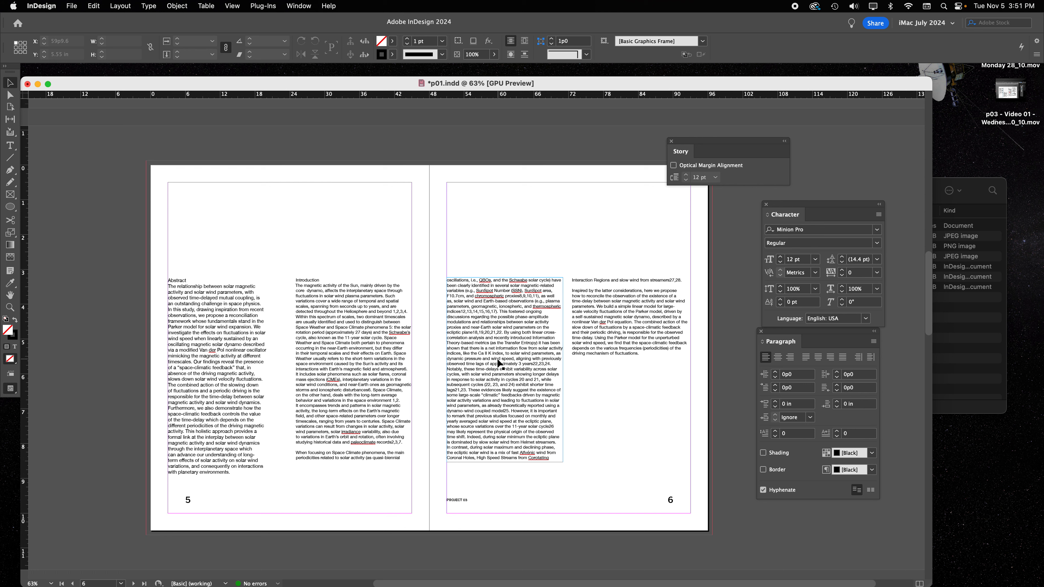
Turn off the baseline grid for the spread on pages 5 and 6
click(232, 6)
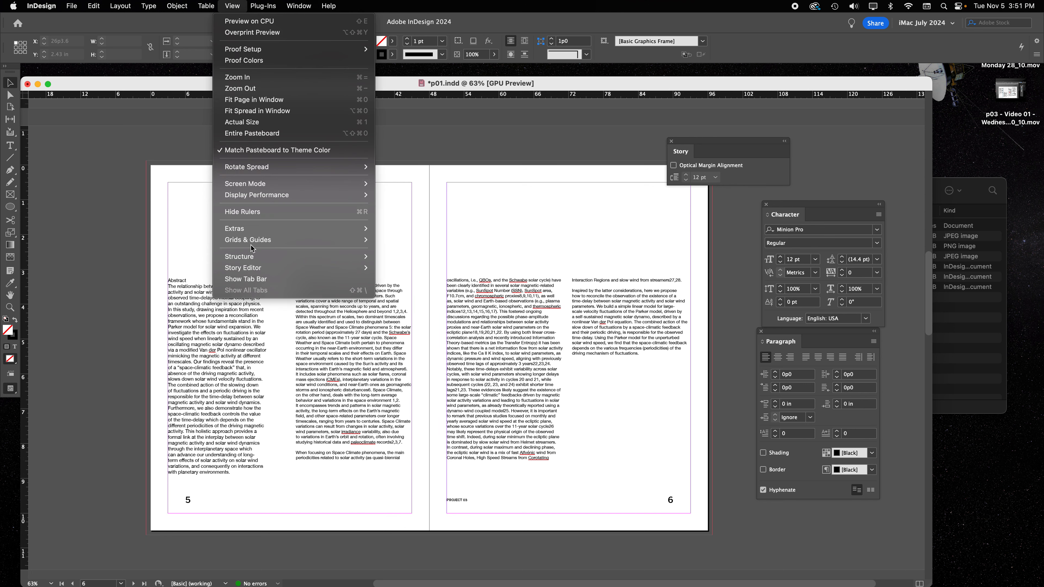
mouse_move(256, 242)
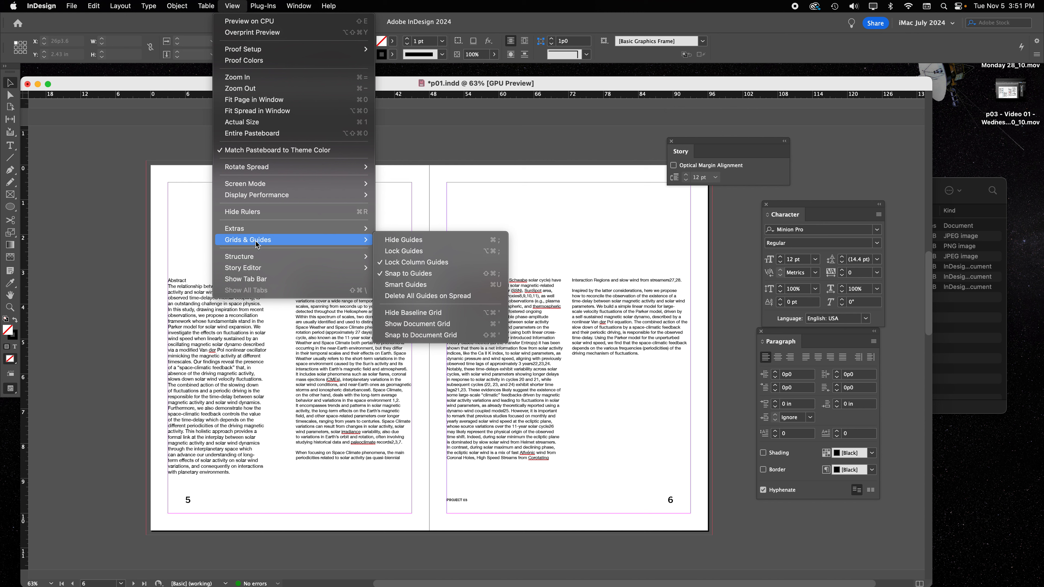
click(441, 313)
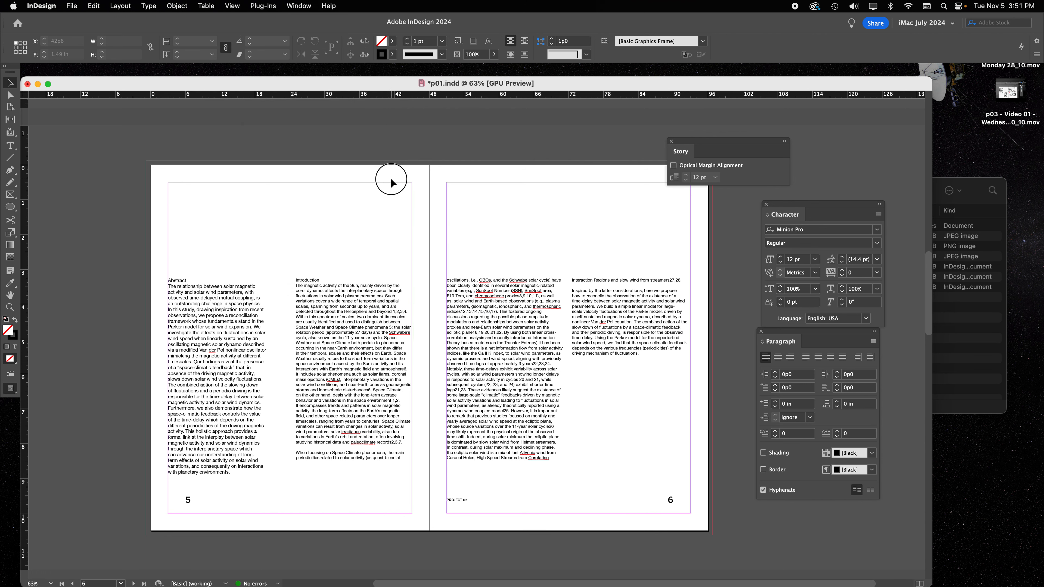
Start creating page-fitted guides on the spread with the preview on, using 4 rows and 2 columns
scroll(397, 274, up, 2)
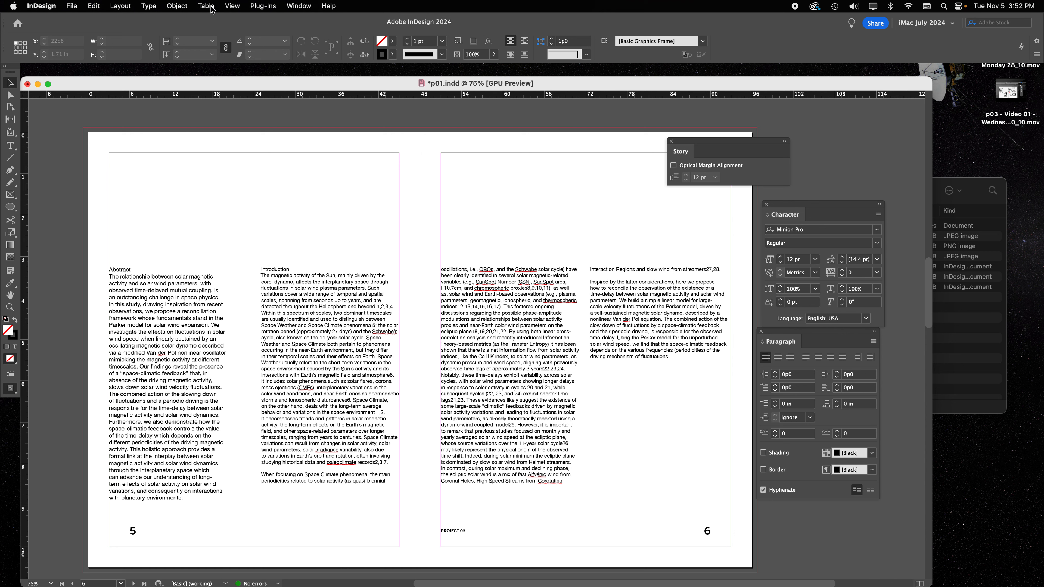
click(122, 6)
click(139, 58)
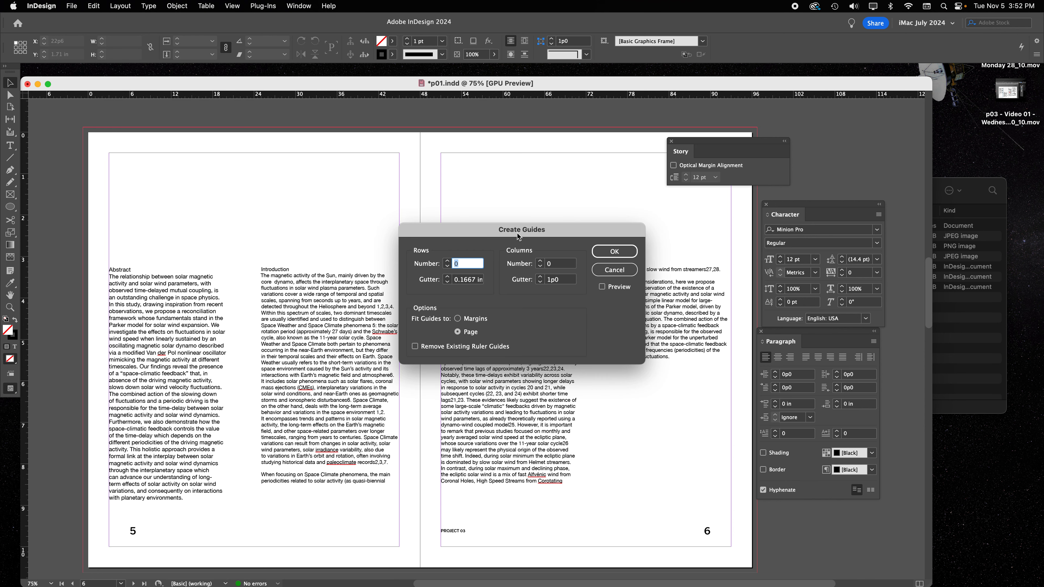
drag(517, 234, 456, 129)
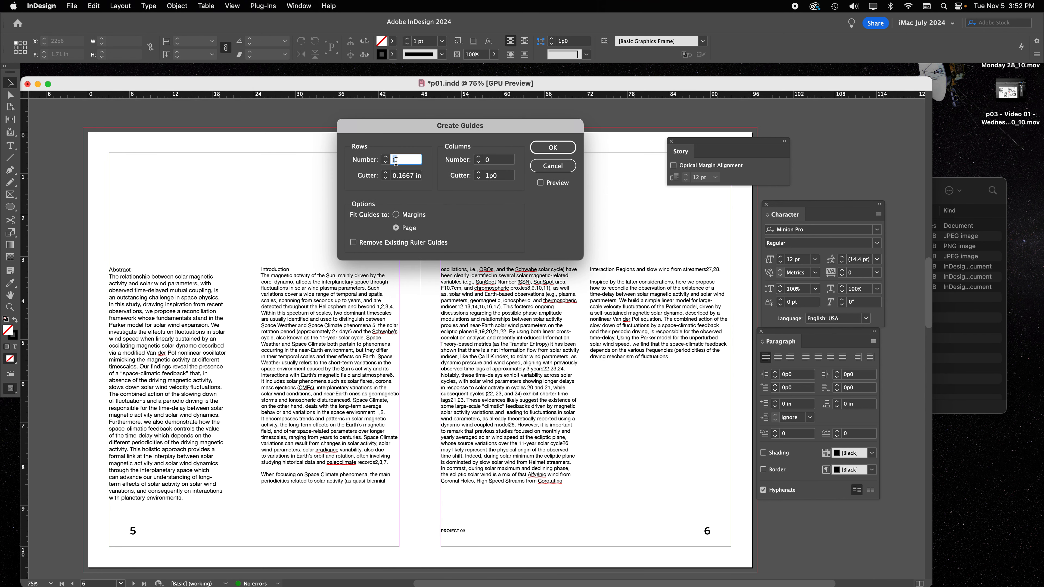
click(387, 157)
click(480, 157)
click(480, 157)
click(542, 183)
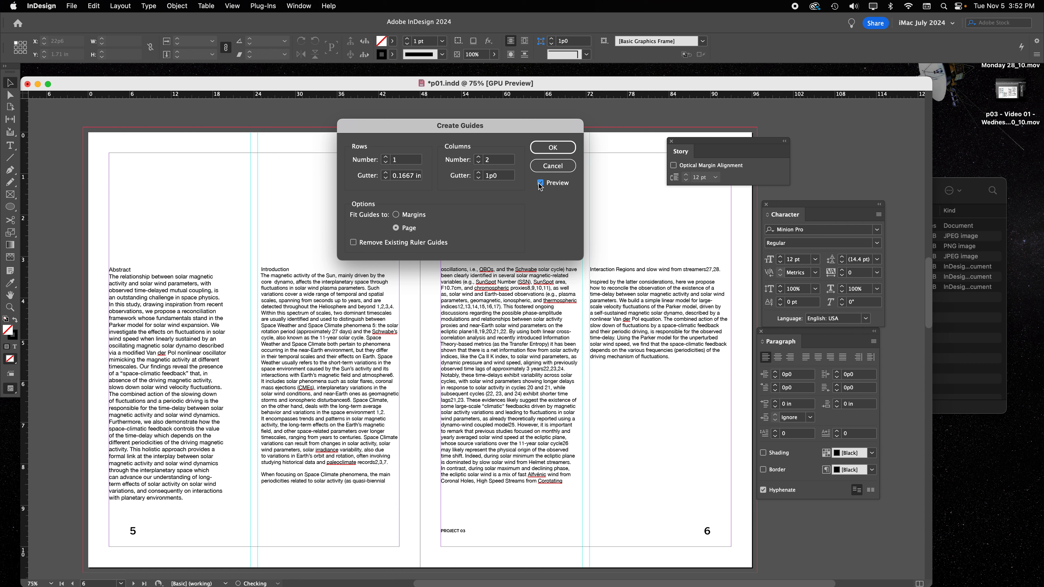
click(386, 157)
click(386, 156)
click(385, 157)
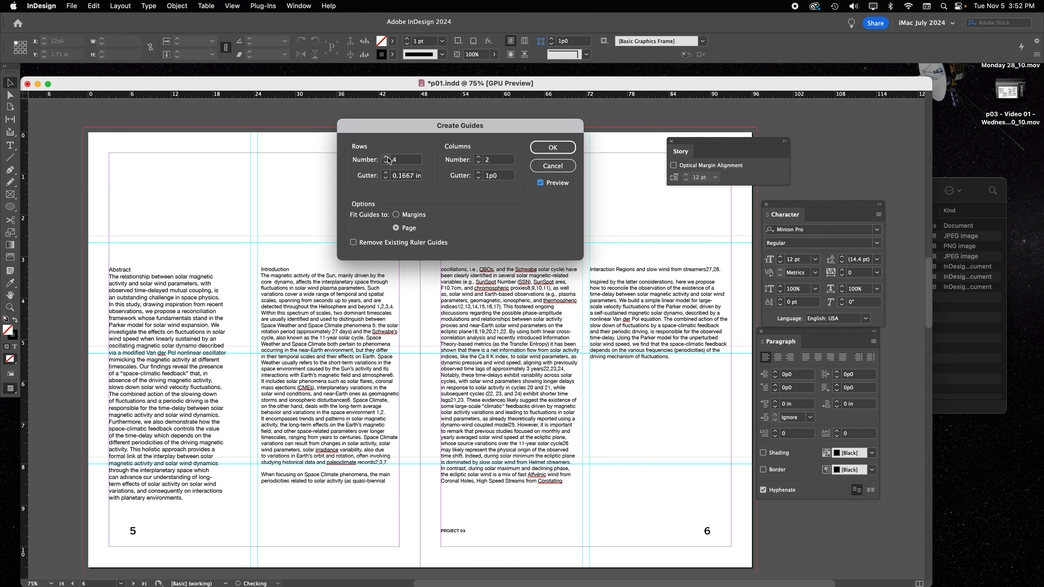
Increase the previewed guide grid to 6 rows and 5 columns
click(479, 156)
click(478, 157)
click(386, 157)
drag(394, 126, 470, 124)
click(462, 157)
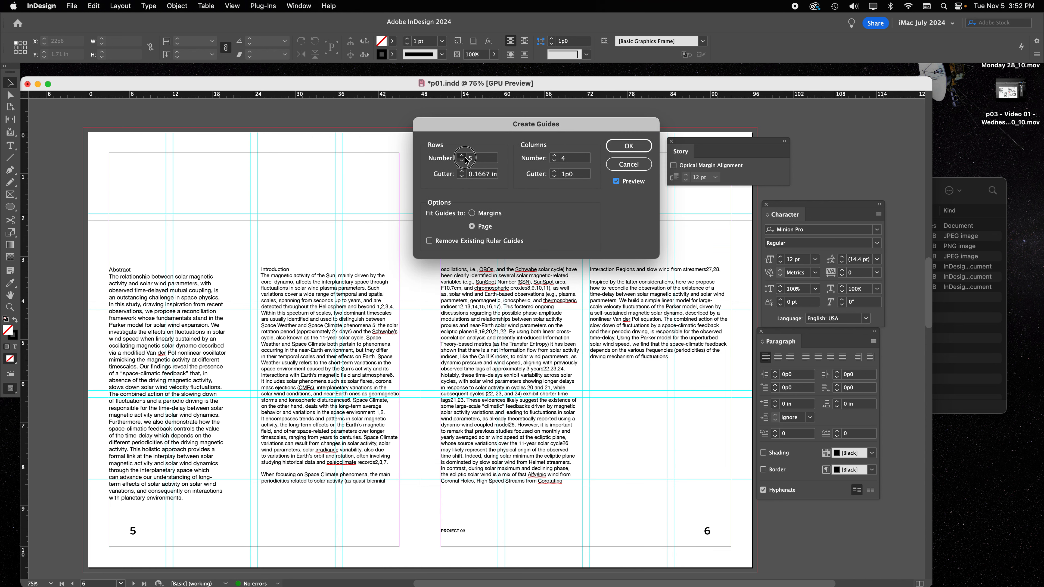
click(554, 156)
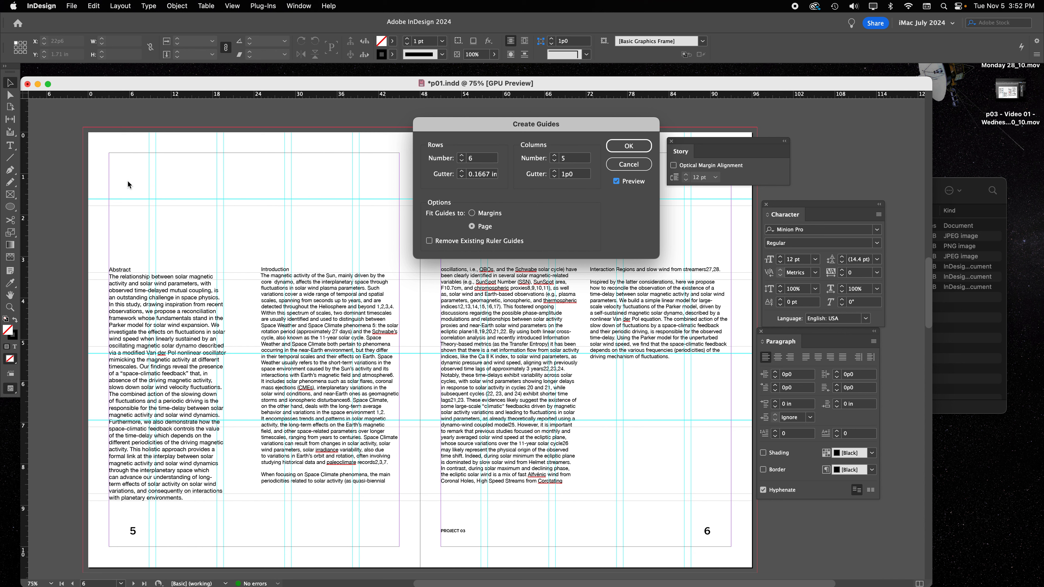
drag(504, 125, 586, 120)
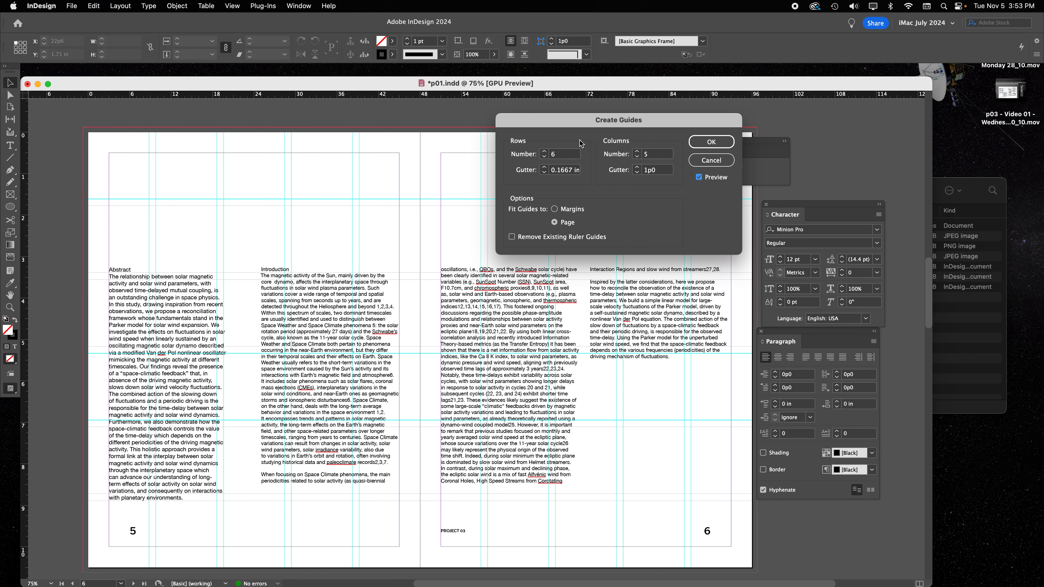
Set the guide grid to 9 rows and 8 columns and create the guides
click(638, 152)
click(638, 151)
click(637, 151)
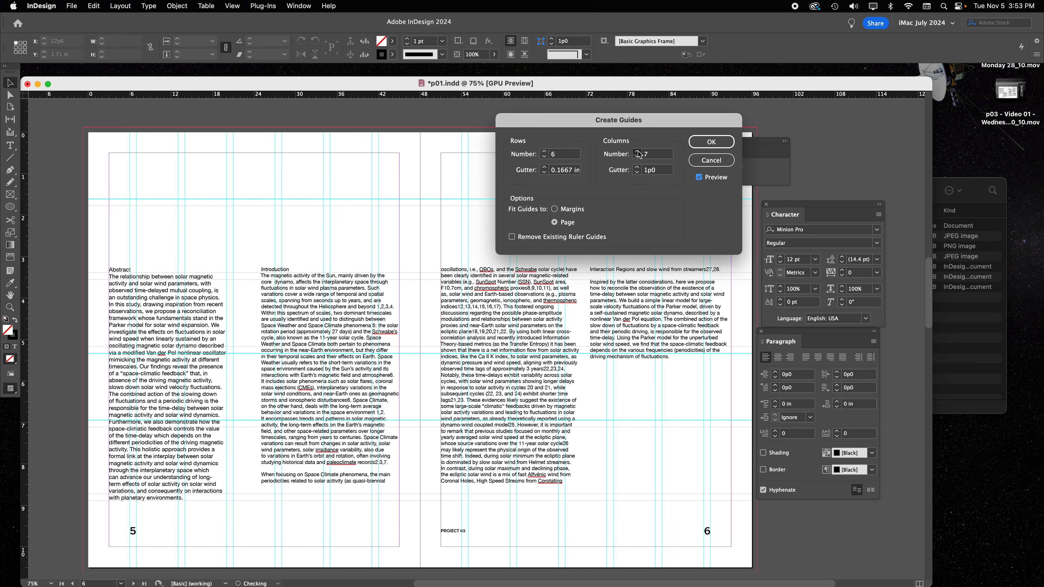
click(545, 151)
click(546, 152)
click(545, 152)
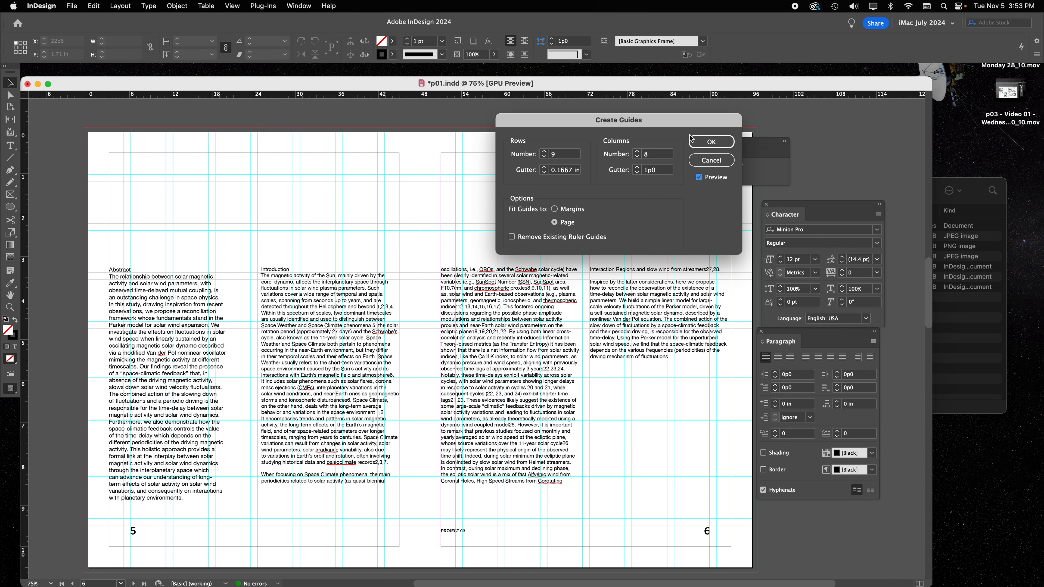
click(710, 143)
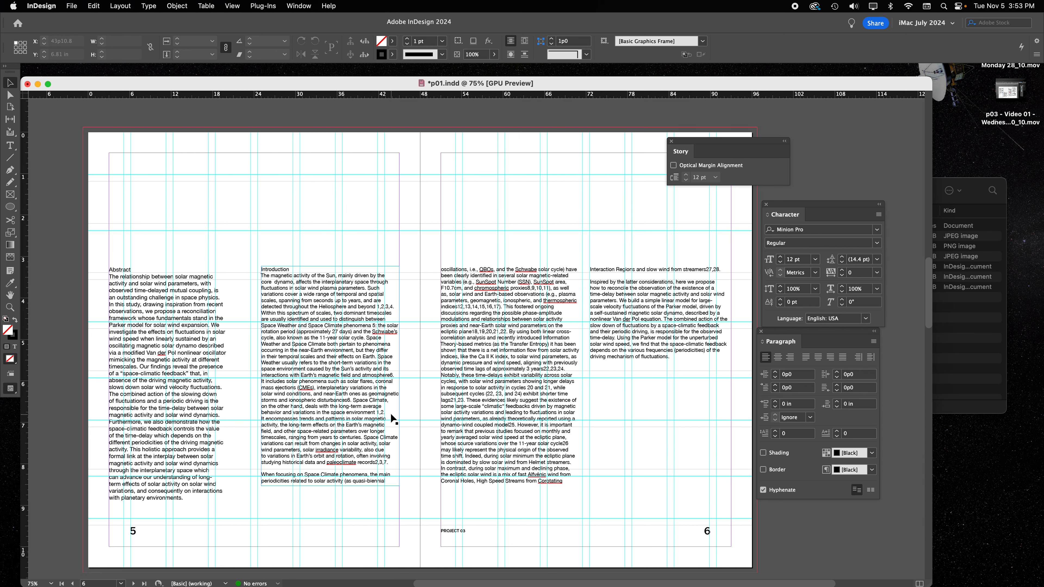
Lock the ruler guides so they cannot be moved while working on the spread
click(160, 316)
drag(159, 320, 169, 300)
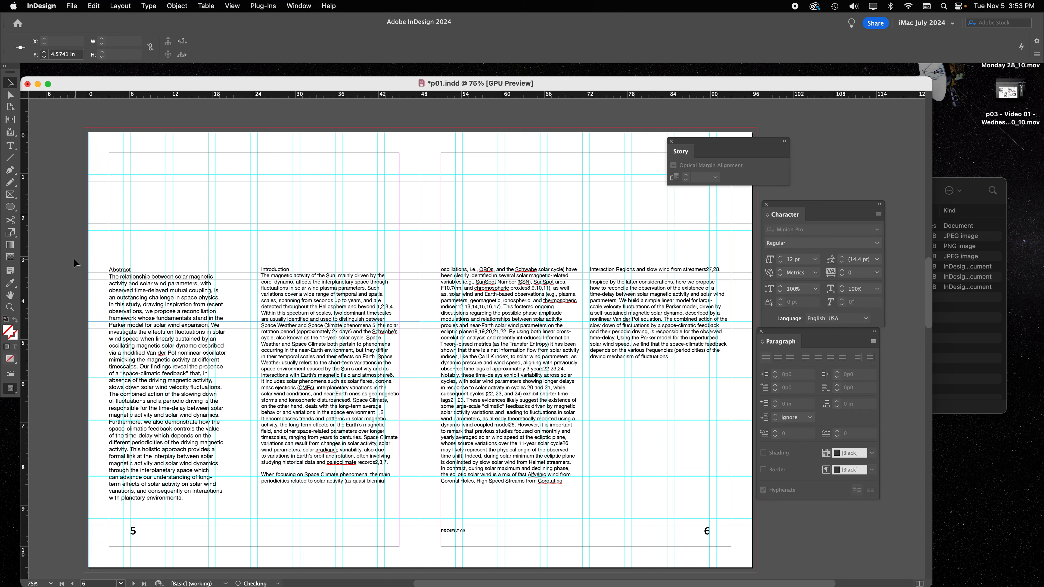
click(98, 170)
click(227, 6)
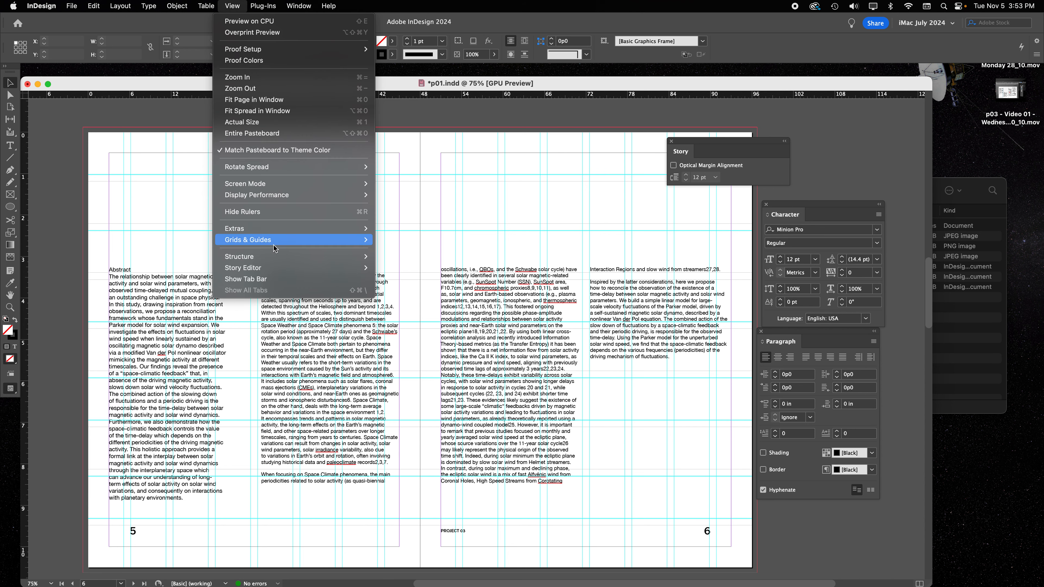
mouse_move(277, 240)
click(414, 255)
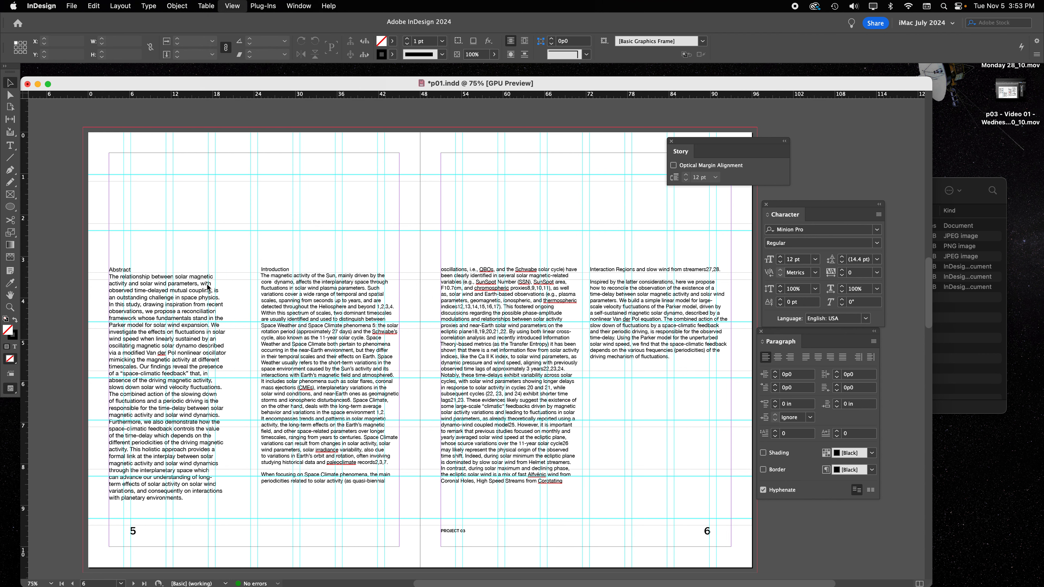
Move the Abstract text frame to about X 6p1.5, Y 2.87 in, and fit the Introduction frame's left edge to the column guide at 24p6
drag(144, 302, 165, 288)
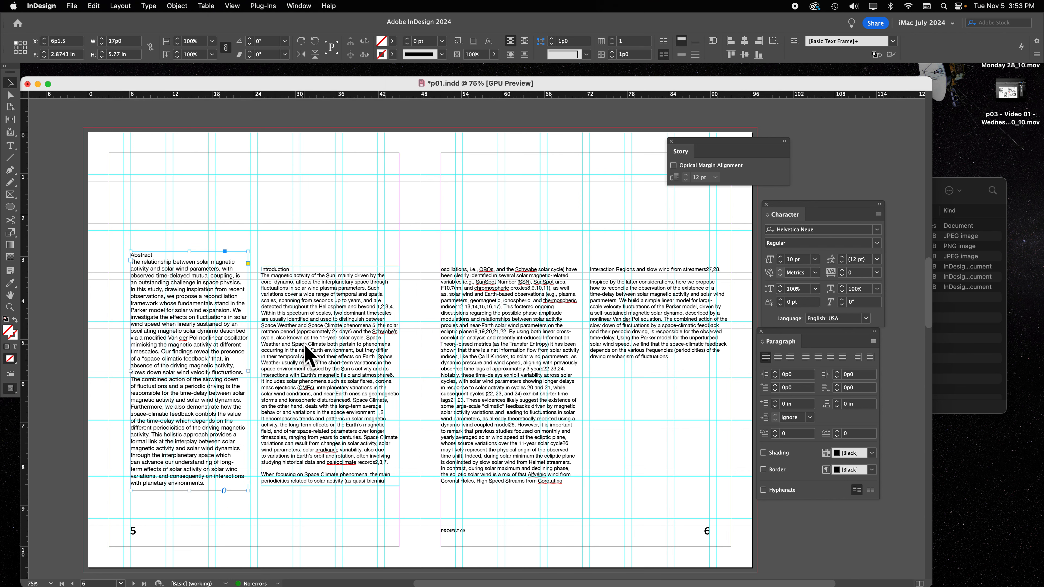
drag(304, 348, 304, 338)
drag(262, 367, 258, 366)
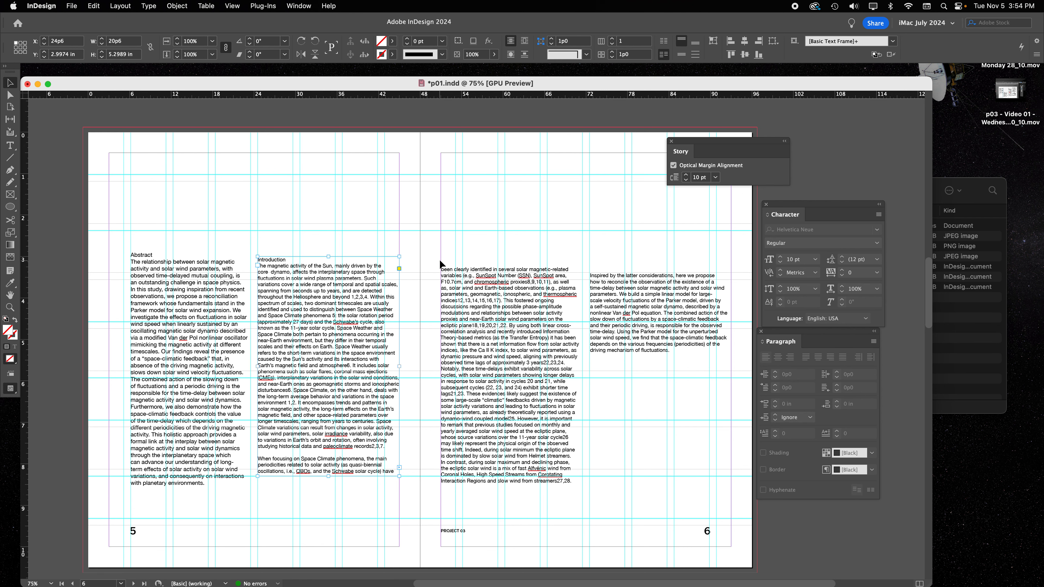
key(super+equal)
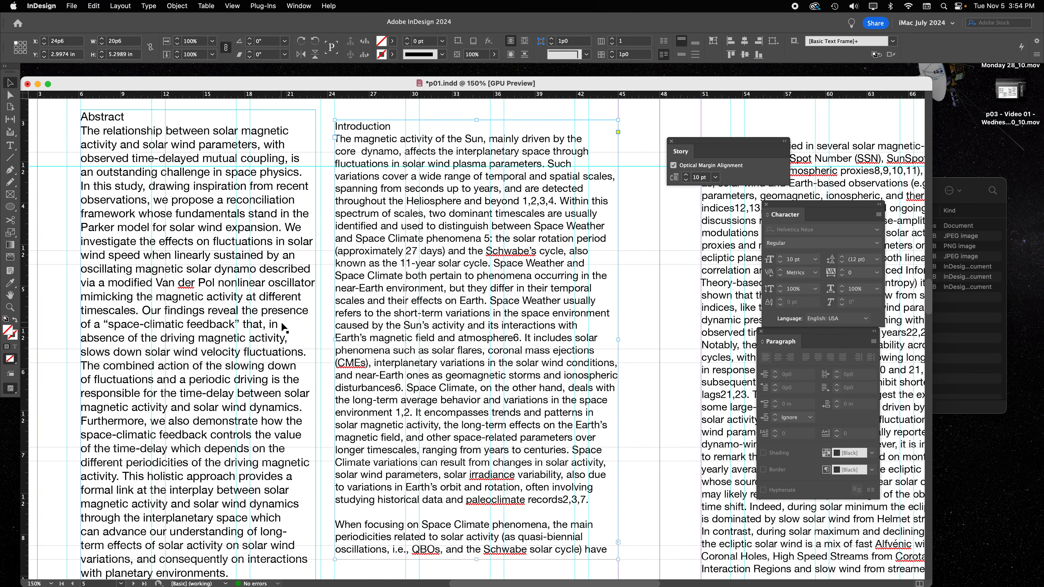
drag(333, 340, 335, 340)
Draw a rectangular frame above the Introduction column, about 20p6 wide and 2.31 in high, starting at the page's top margin
scroll(353, 306, up, 2)
scroll(354, 306, up, 10)
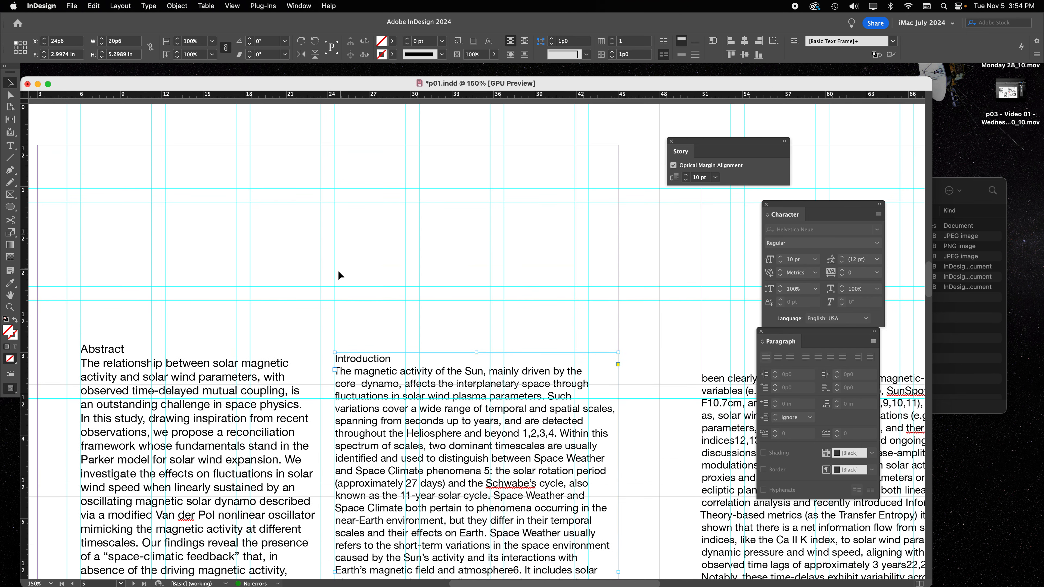
click(497, 295)
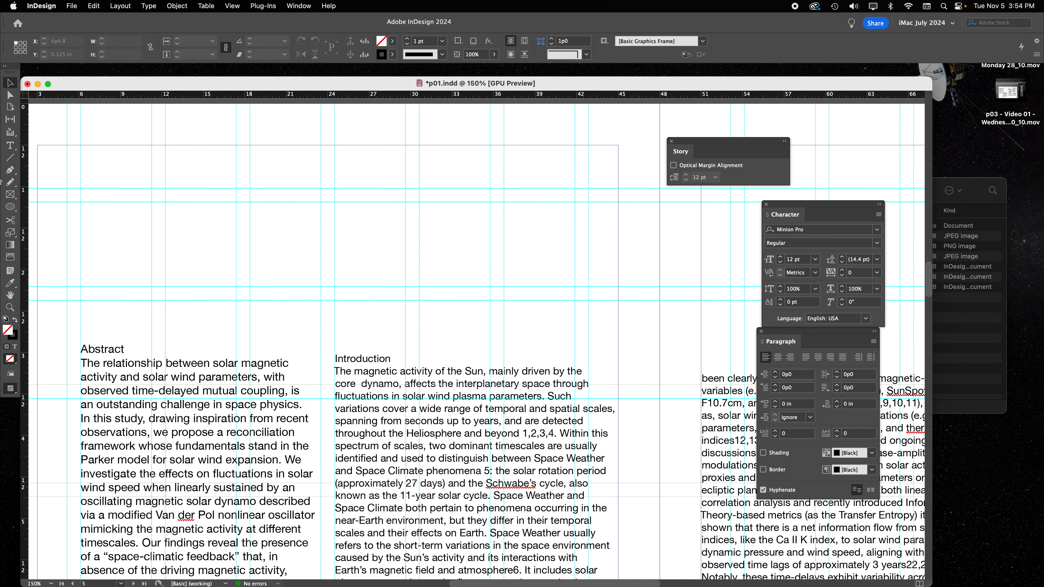
click(10, 194)
mouse_move(618, 145)
mouse_down()
mouse_move(356, 338)
mouse_move(335, 337)
mouse_up()
scroll(334, 336, up, 2)
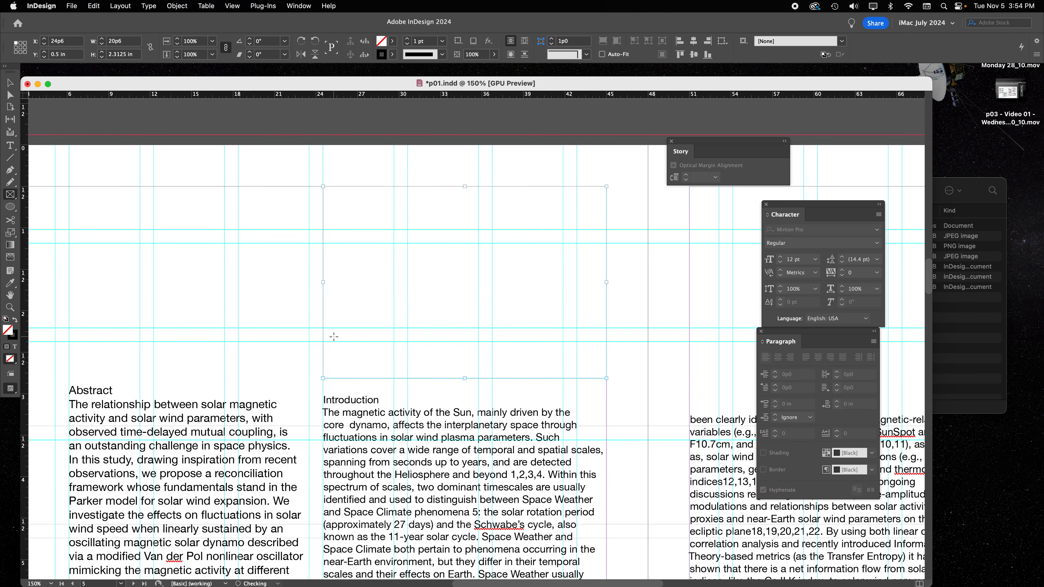
scroll(334, 337, up, 2)
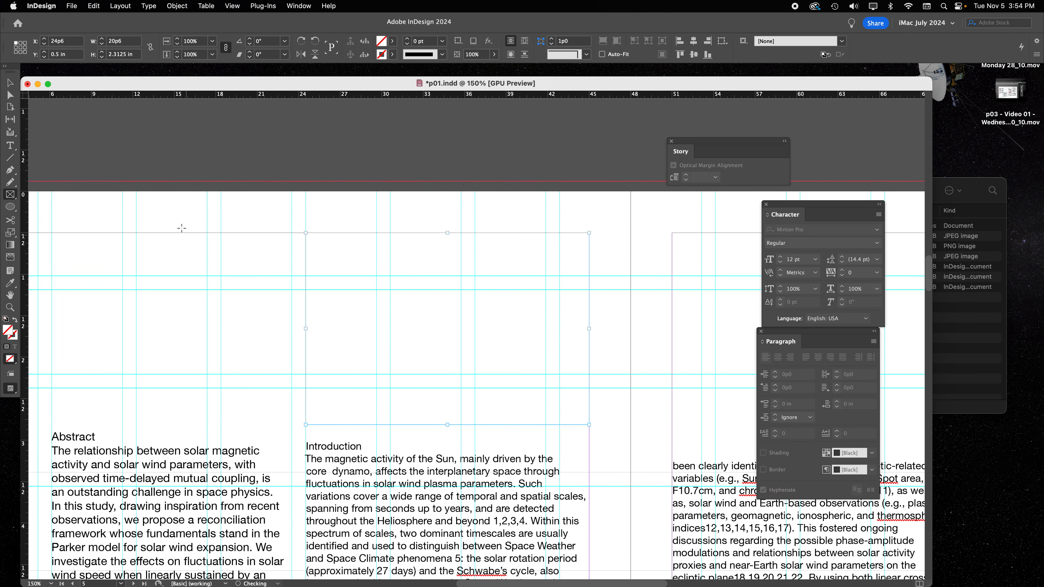
Fill the new frame above the Introduction column with [Black] and deselect it
click(383, 45)
click(302, 105)
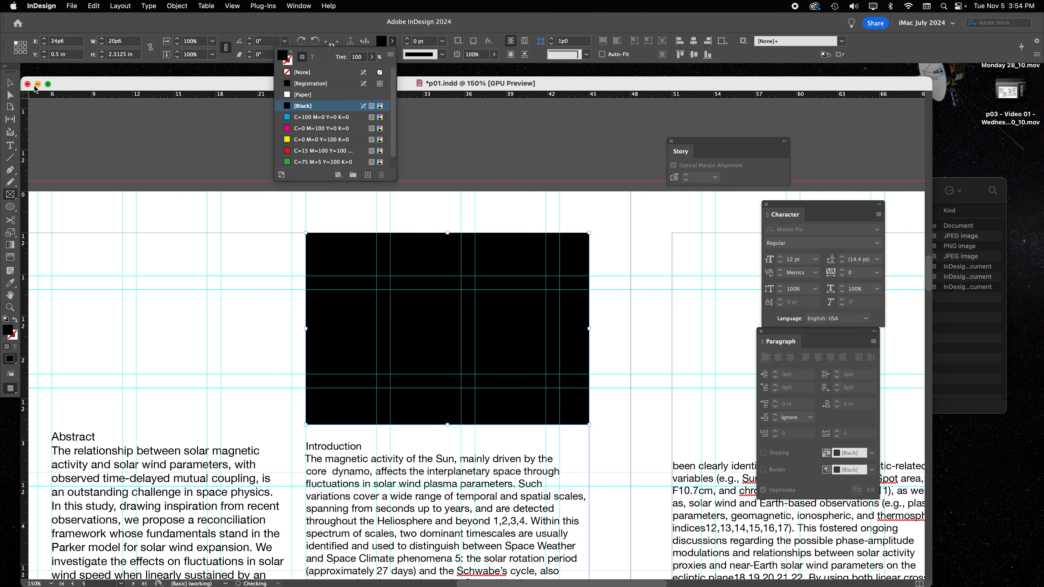
click(10, 83)
click(162, 246)
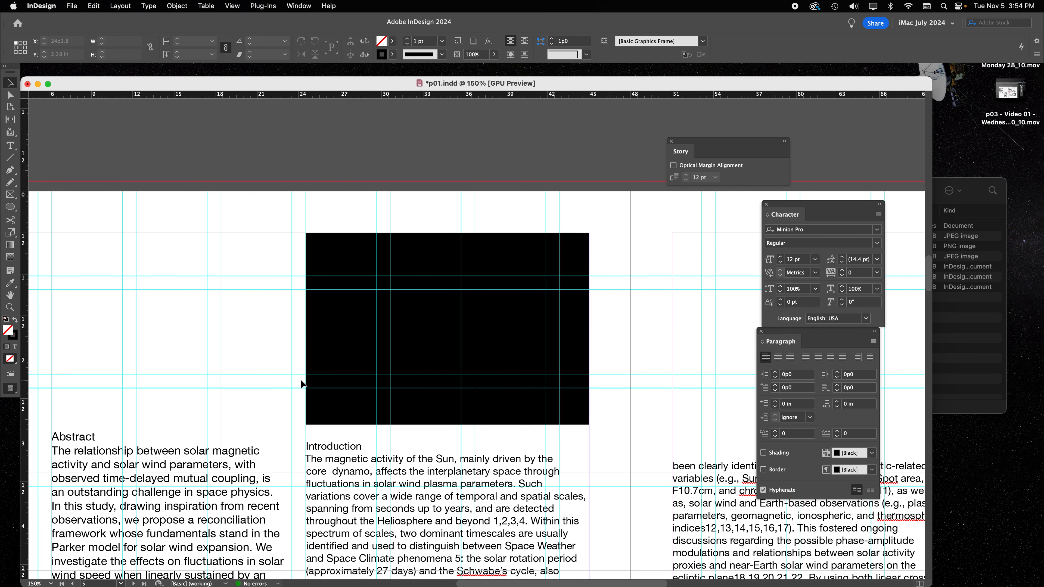
Shorten the black frame to the row guide just below 2 in and extend the Introduction text frame up to the next guide
click(326, 359)
mouse_move(305, 330)
mouse_down()
mouse_move(123, 334)
mouse_move(308, 330)
mouse_up()
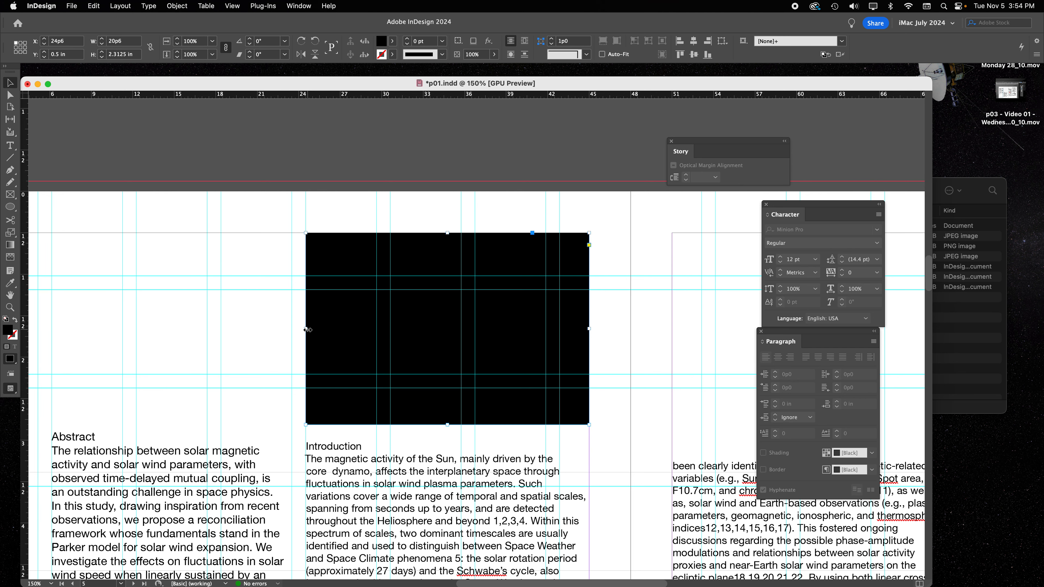
key(super+minus)
key(super+minus)
key(super+minus)
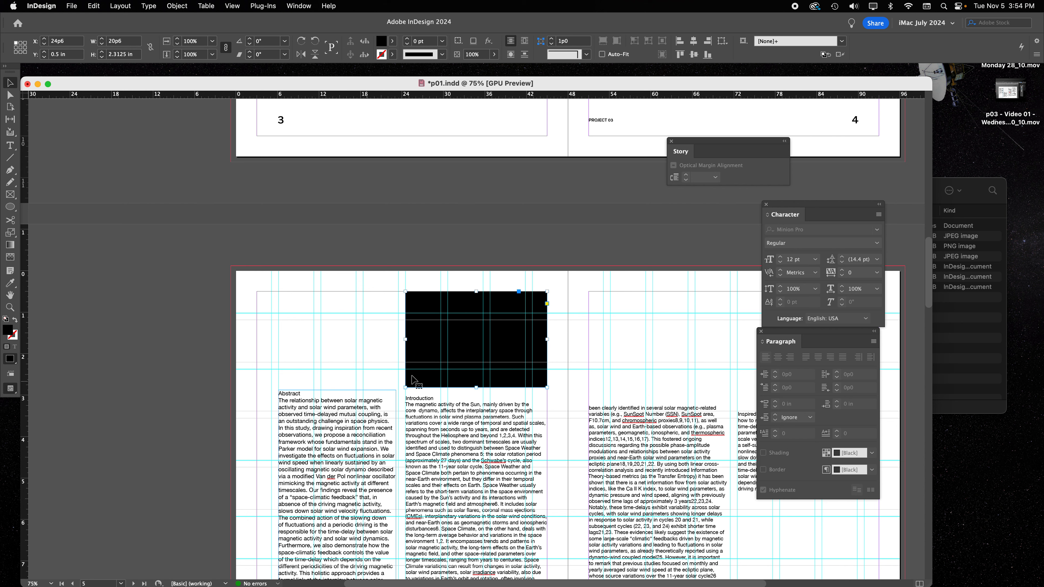
mouse_move(476, 387)
mouse_down()
mouse_move(477, 357)
mouse_move(479, 387)
mouse_move(477, 369)
mouse_up()
click(444, 404)
click(609, 341)
click(610, 420)
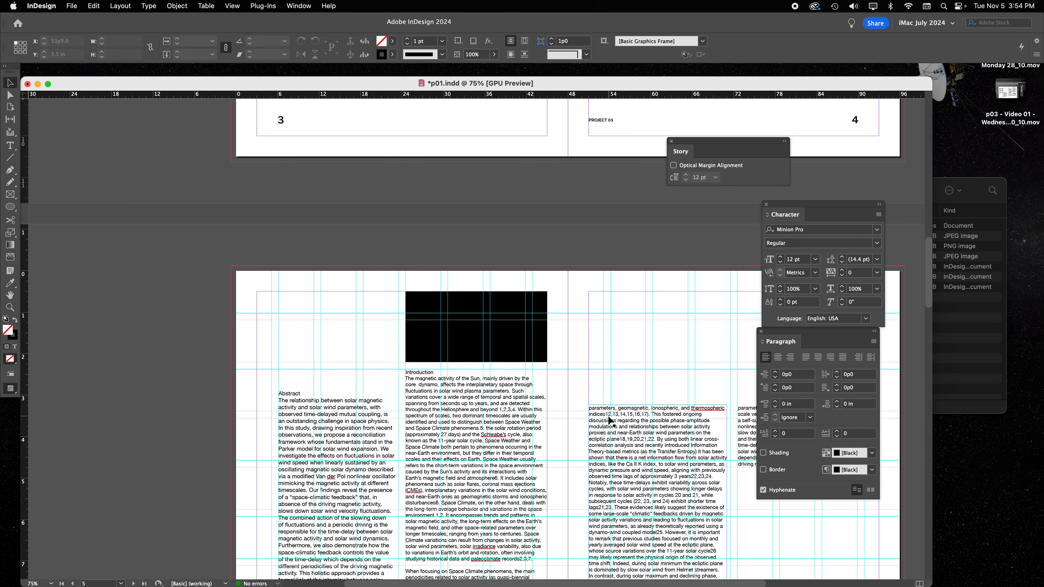
click(372, 319)
click(124, 5)
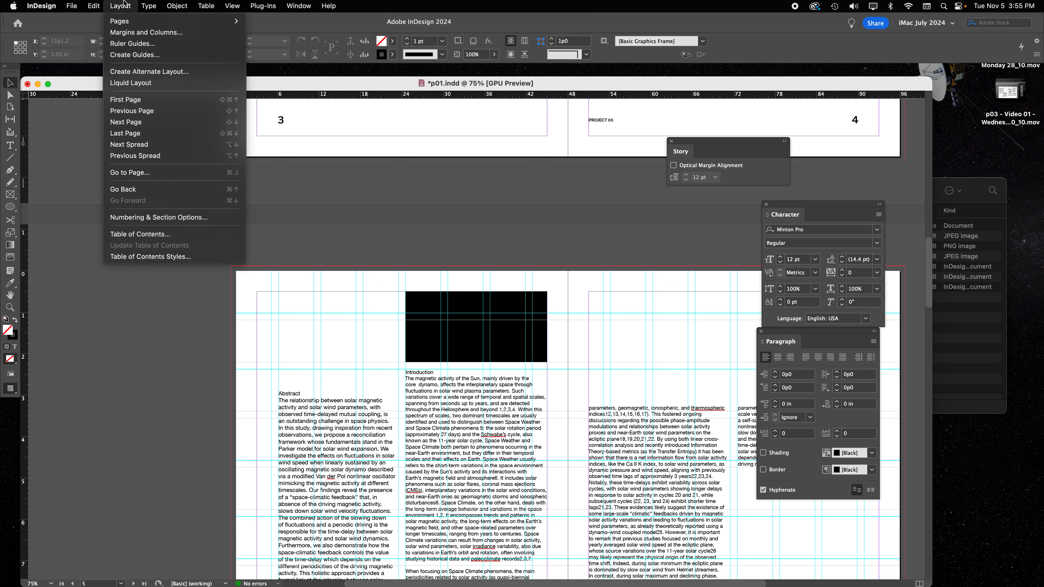
click(123, 54)
click(599, 307)
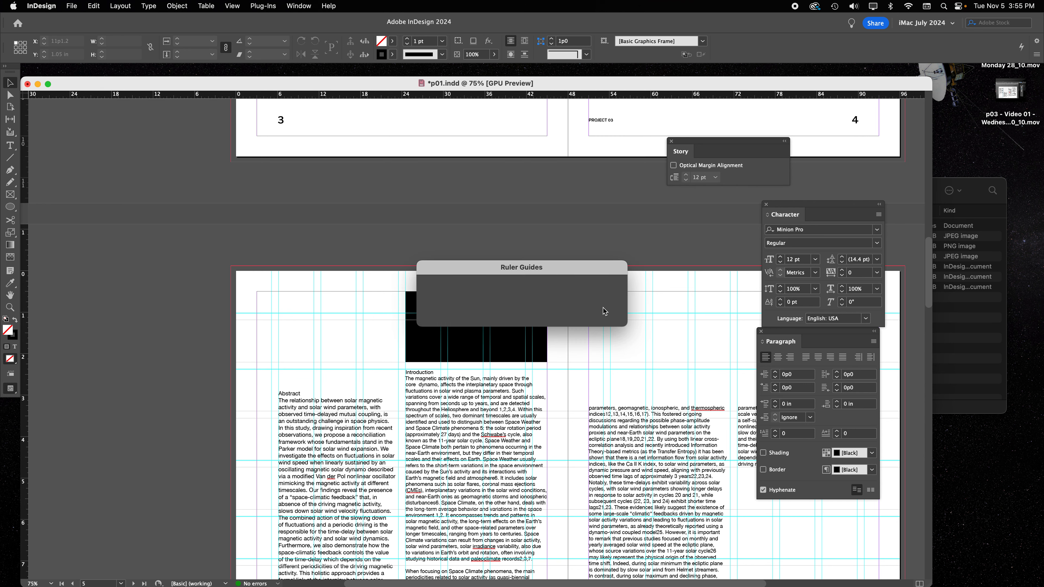
Try a 6-row, 5-column page-fitted guide grid, toggle the removal of existing ruler guides, and cancel the guide creation
click(120, 6)
click(122, 57)
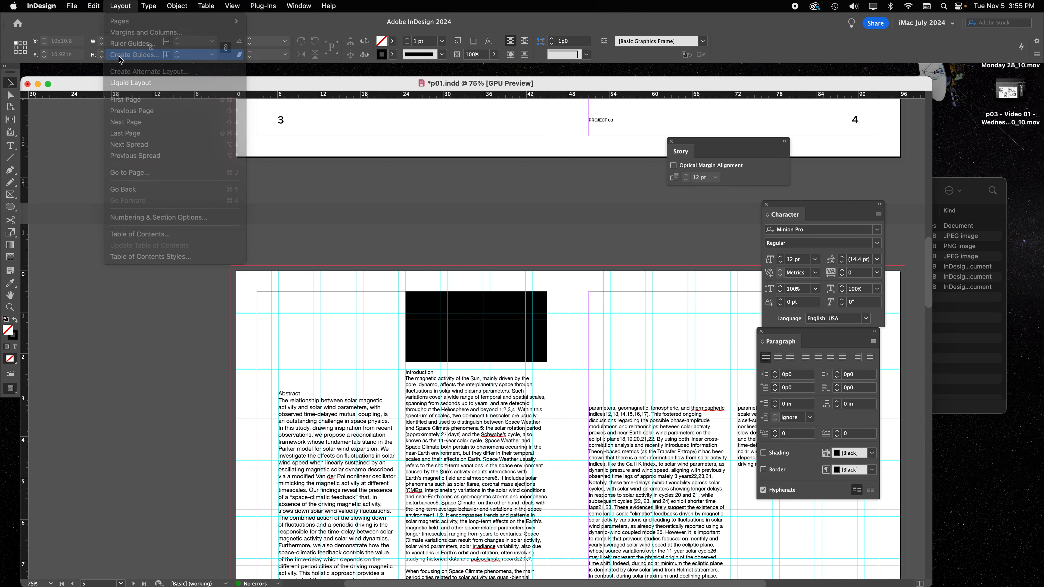
drag(607, 124, 334, 118)
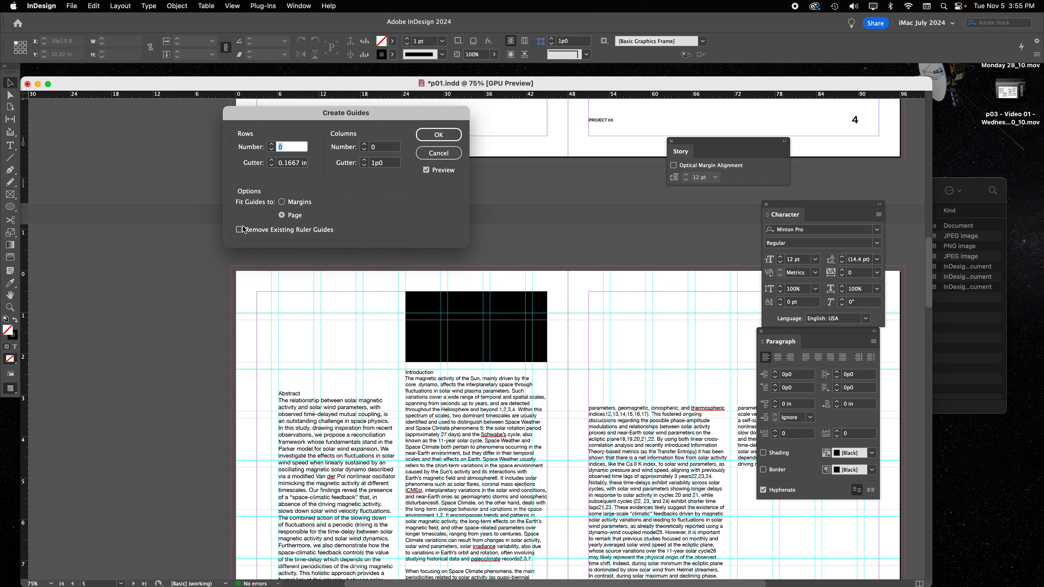
text(6)
click(365, 145)
click(364, 145)
click(365, 144)
click(365, 145)
click(364, 144)
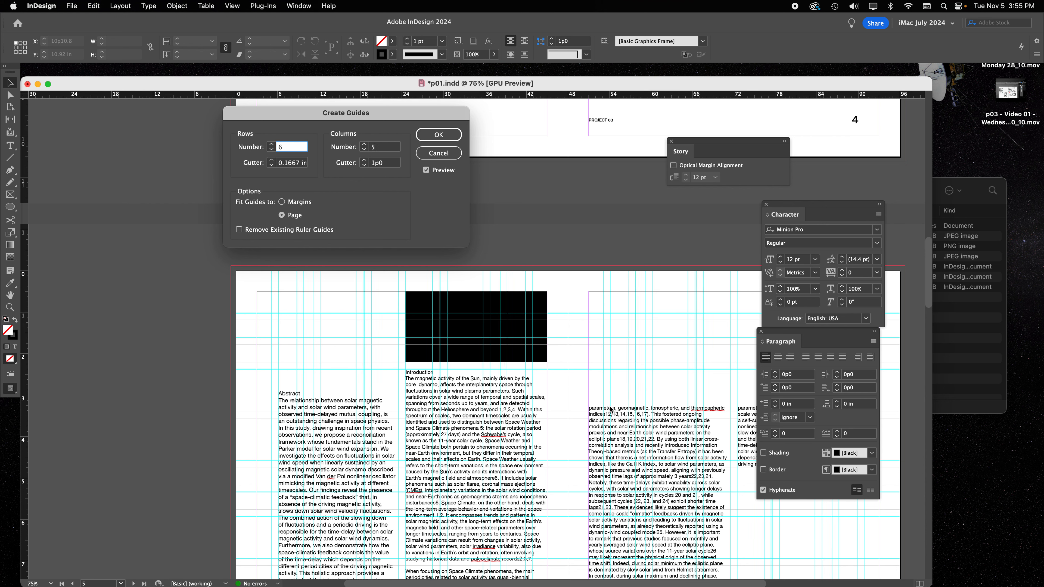
click(240, 233)
click(240, 230)
click(439, 153)
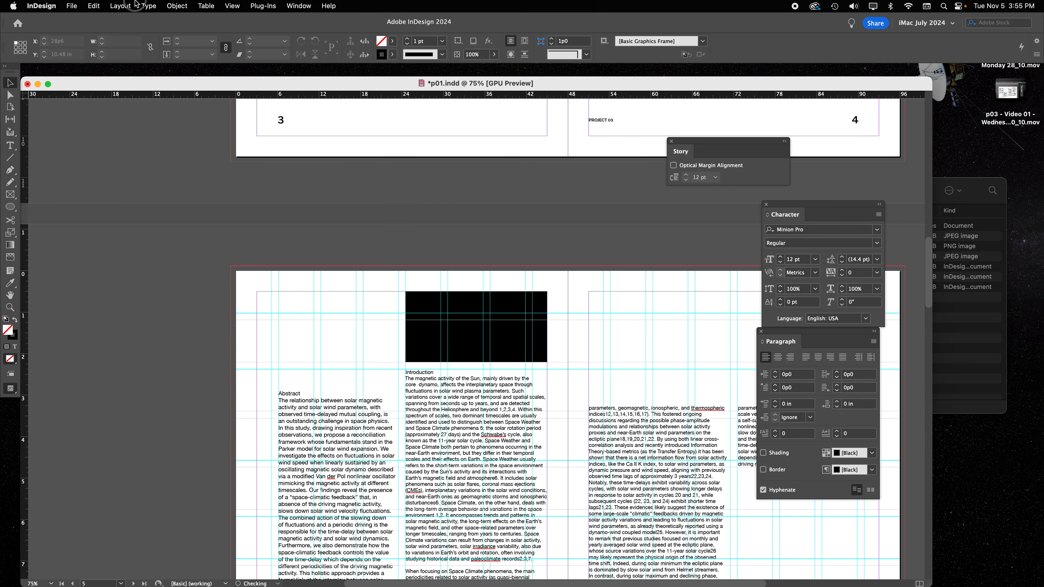
click(121, 6)
click(132, 55)
click(239, 231)
click(439, 153)
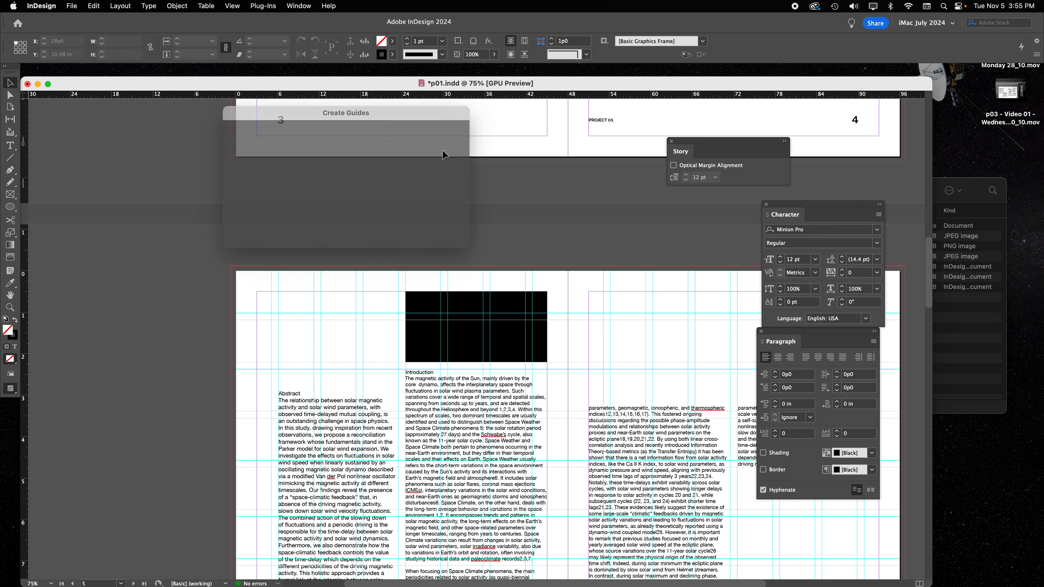
Unlock the ruler guides in the document
click(295, 5)
mouse_move(231, 5)
mouse_move(257, 242)
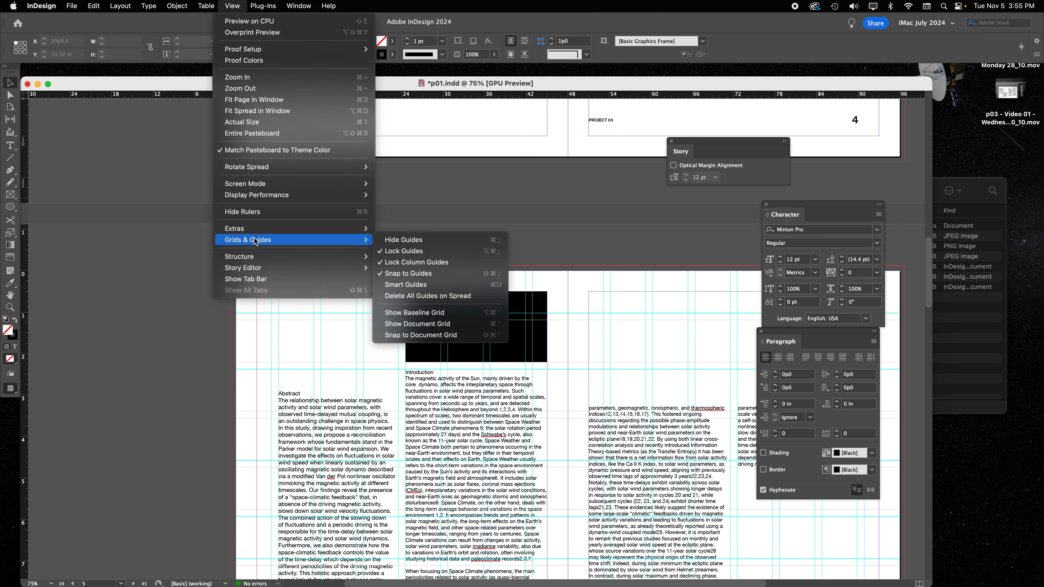
click(385, 250)
Try a page-fitted guide grid of 5 rows and 6 columns that removes the existing ruler guides
click(120, 6)
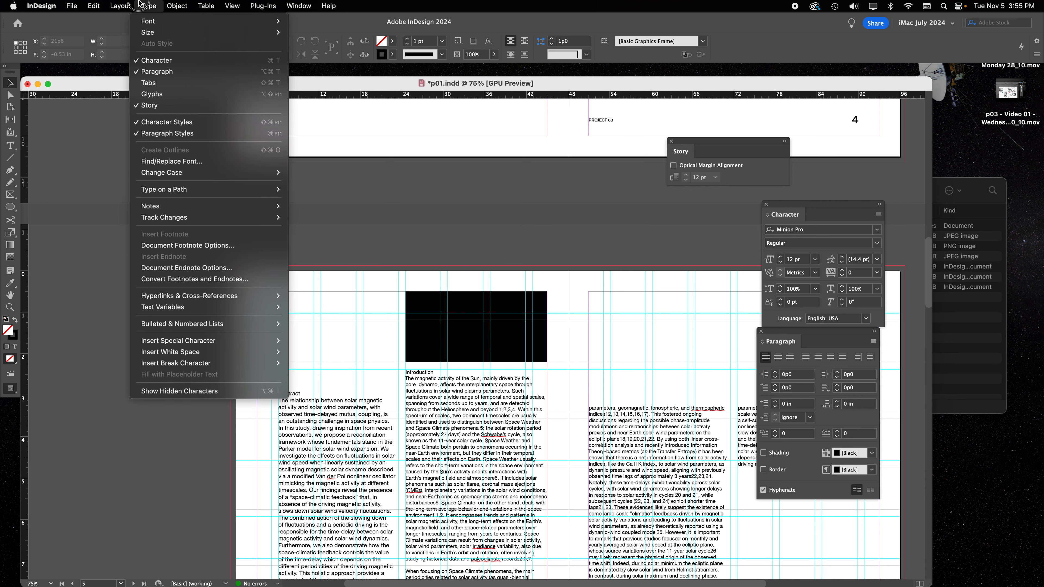
click(123, 59)
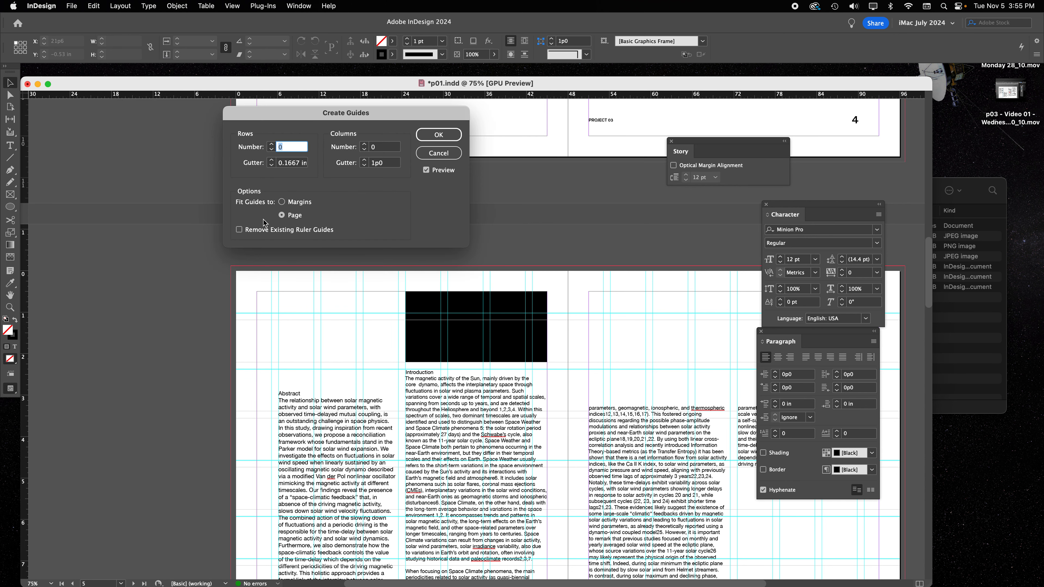
click(258, 231)
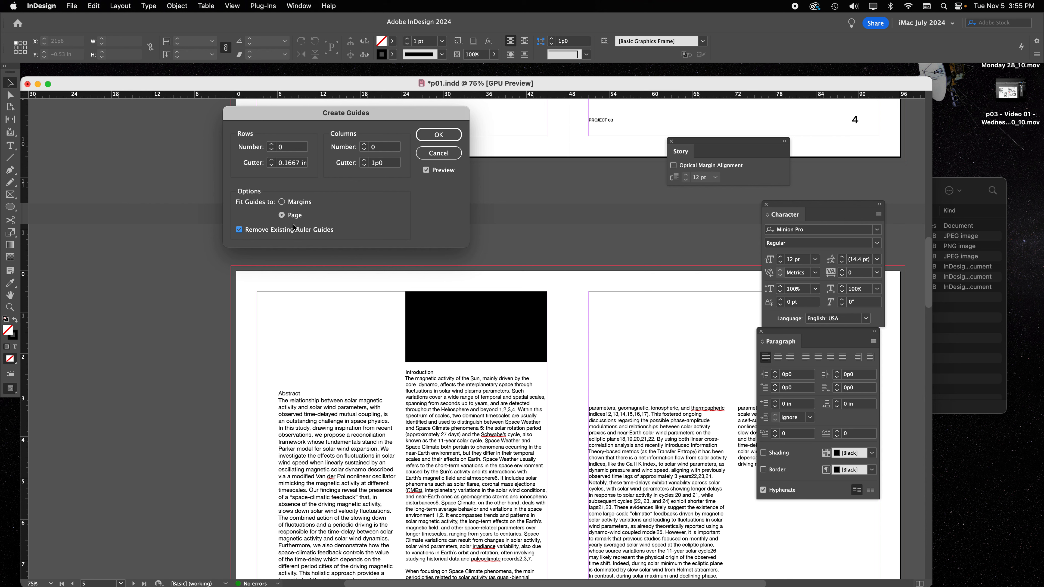
click(271, 144)
click(272, 145)
click(272, 144)
click(271, 145)
click(272, 144)
click(364, 144)
click(364, 145)
click(364, 144)
click(364, 145)
click(364, 145)
click(364, 145)
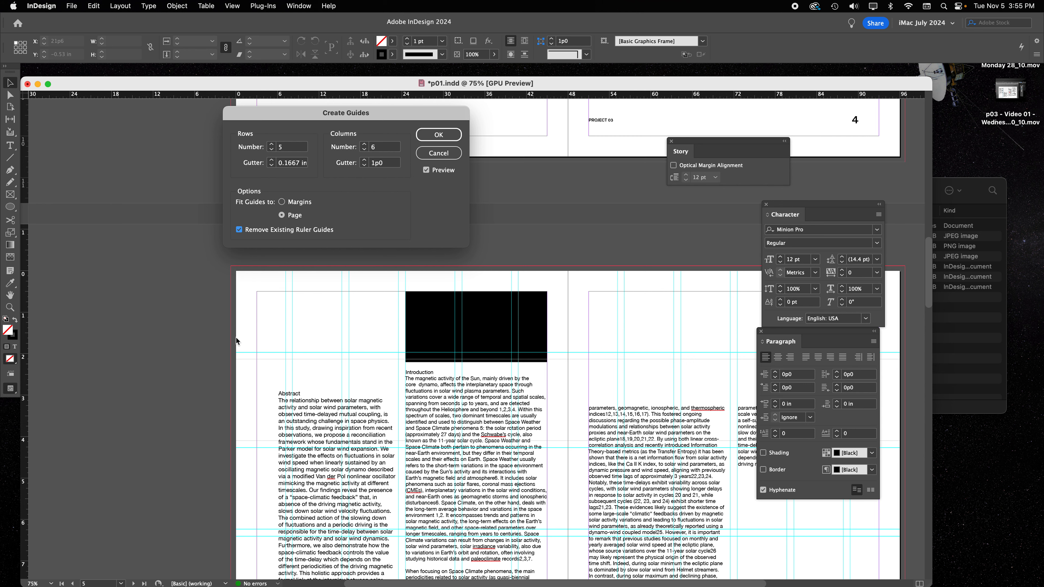
Fit the previewed guides to the margins and try 7 and 9 rows, settling on 7
click(283, 204)
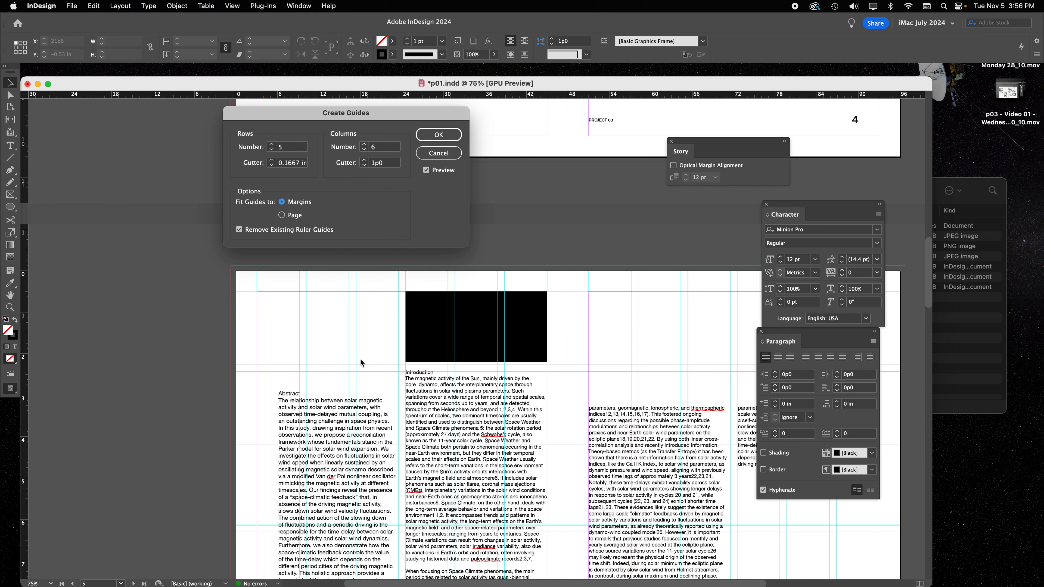
click(272, 145)
click(271, 145)
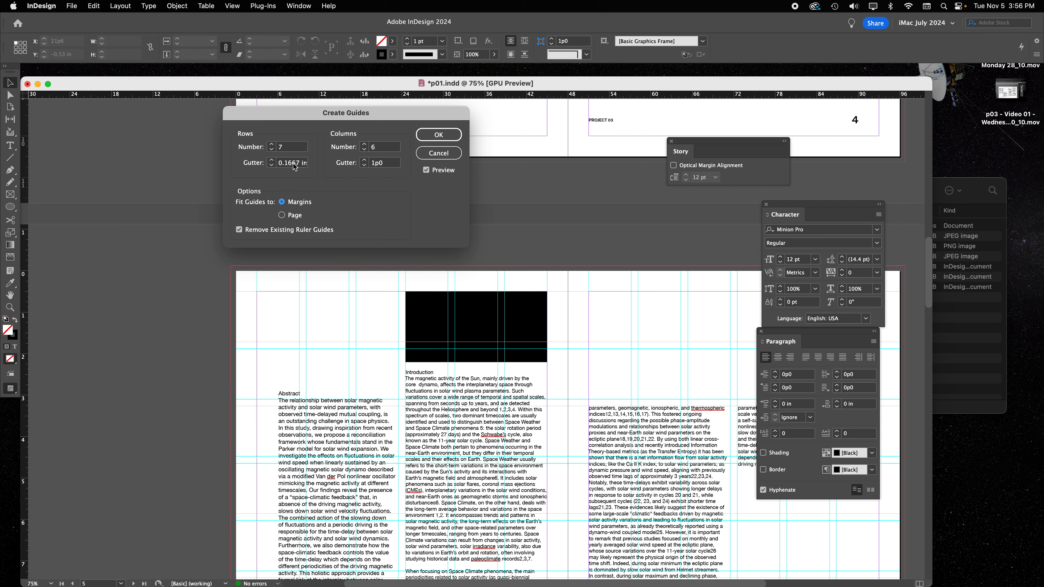
click(271, 145)
click(272, 145)
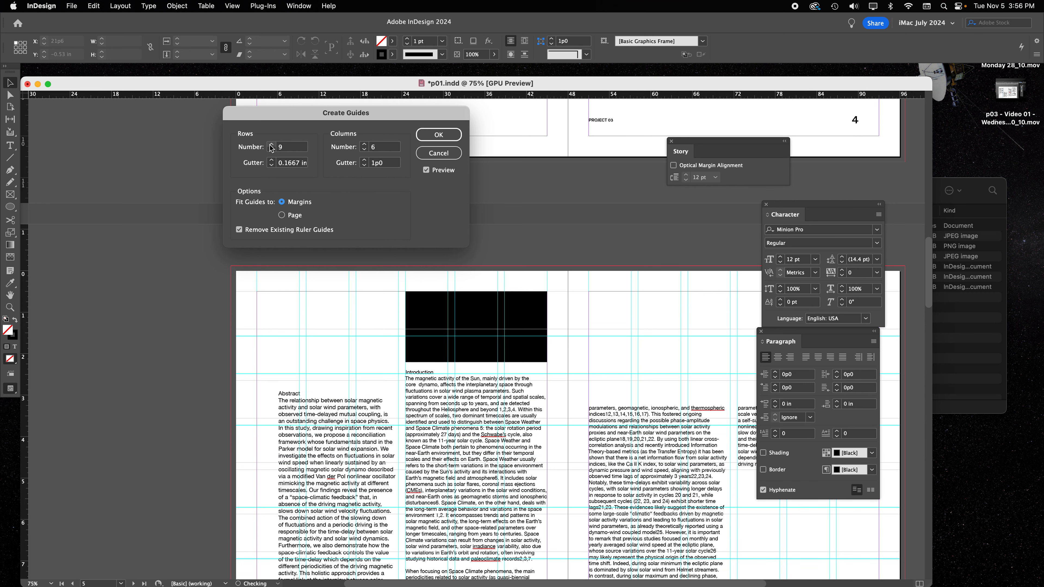
click(271, 150)
click(271, 150)
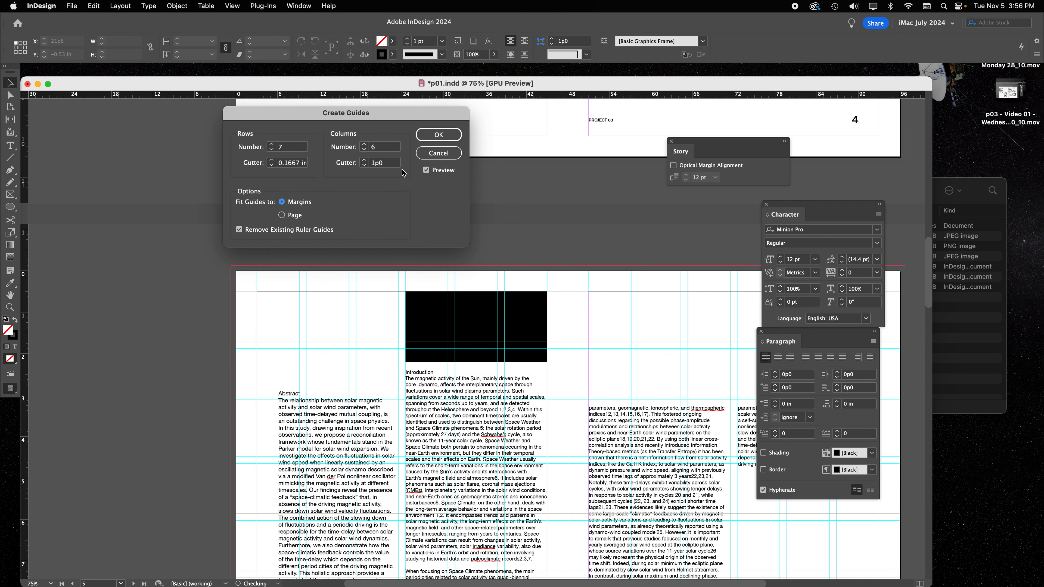
Try 8 rows with a 0.25 in row gutter and a 1p7 column gutter, and cancel the guide creation
click(364, 160)
click(364, 161)
click(364, 160)
click(364, 161)
click(364, 161)
click(365, 160)
click(364, 160)
click(271, 160)
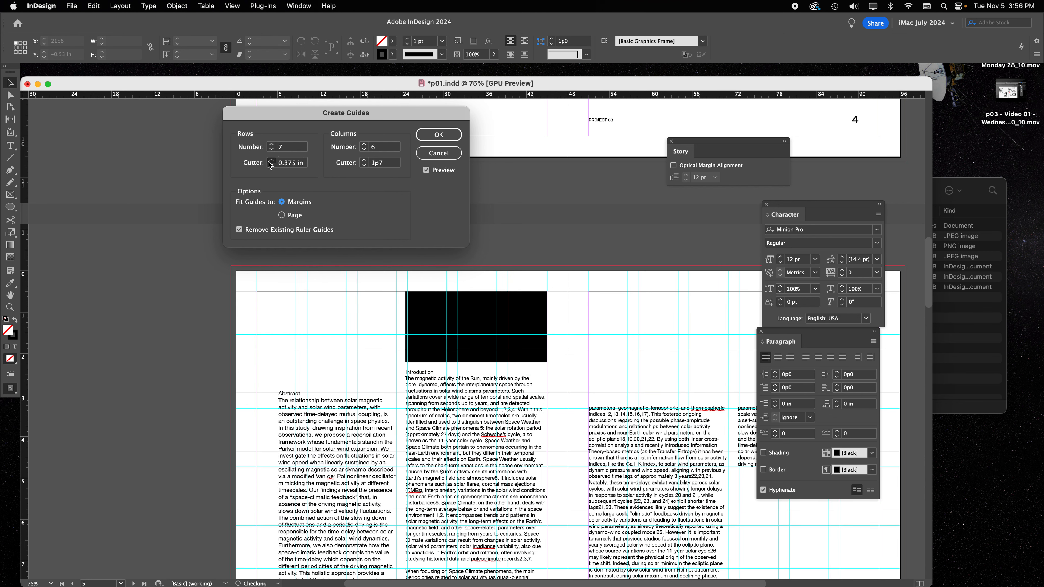
click(271, 166)
click(272, 166)
click(271, 144)
click(272, 166)
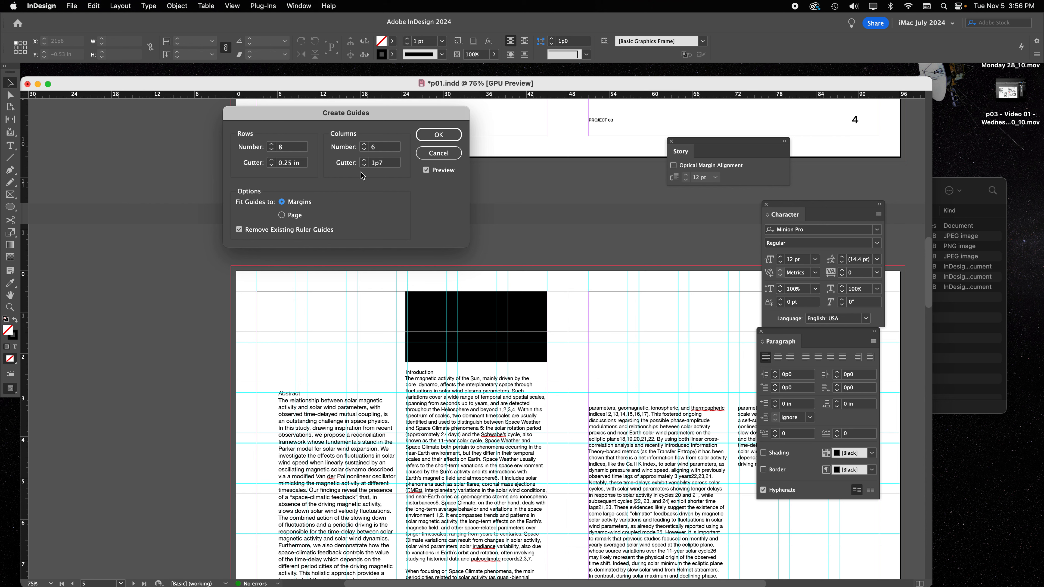
click(438, 153)
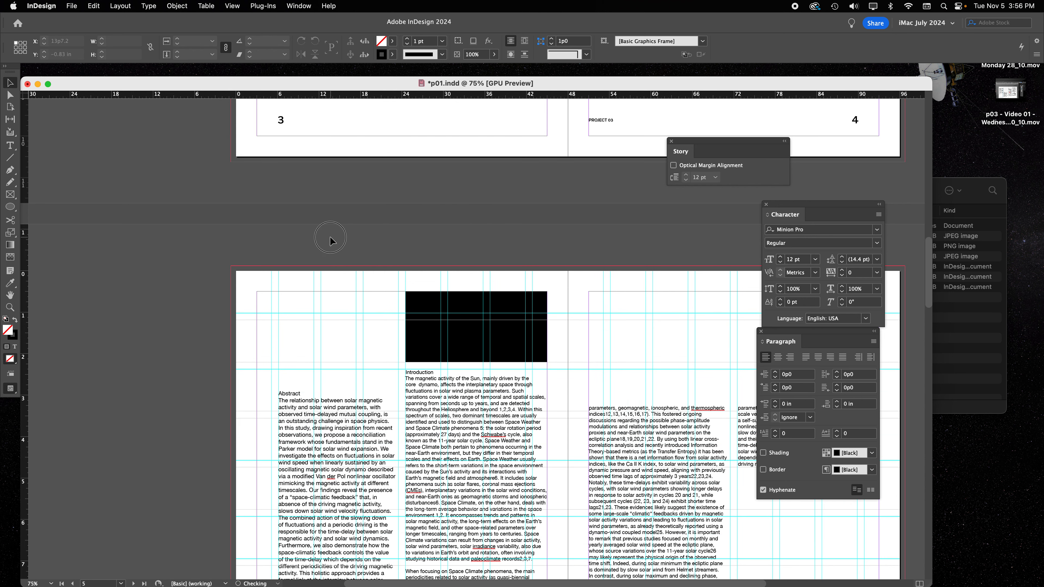
Delete all guides on the spread
click(119, 5)
mouse_move(232, 6)
mouse_move(246, 240)
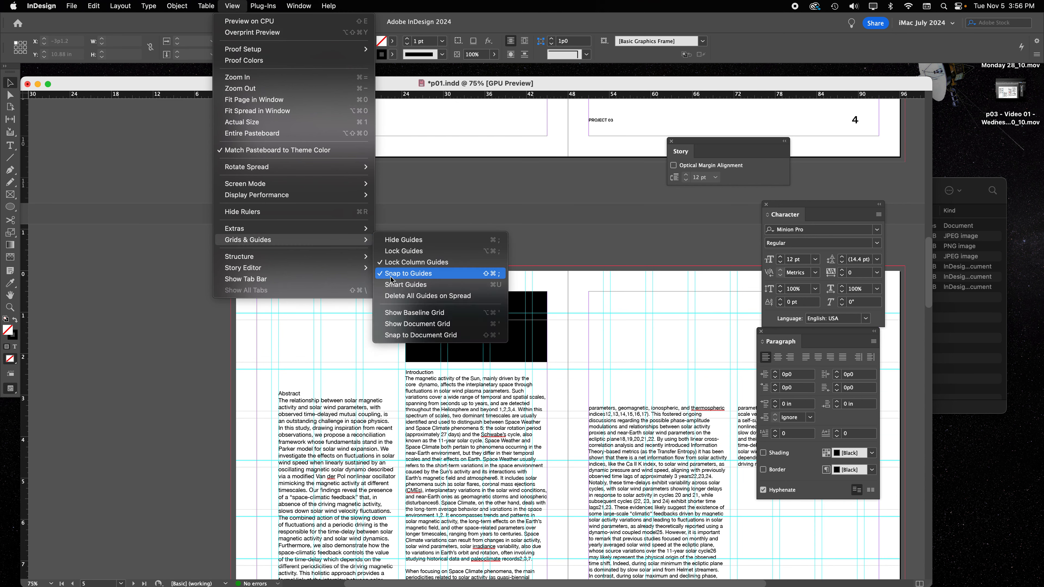
click(418, 296)
Delete the black frame above the Introduction column
scroll(423, 404, right, 5)
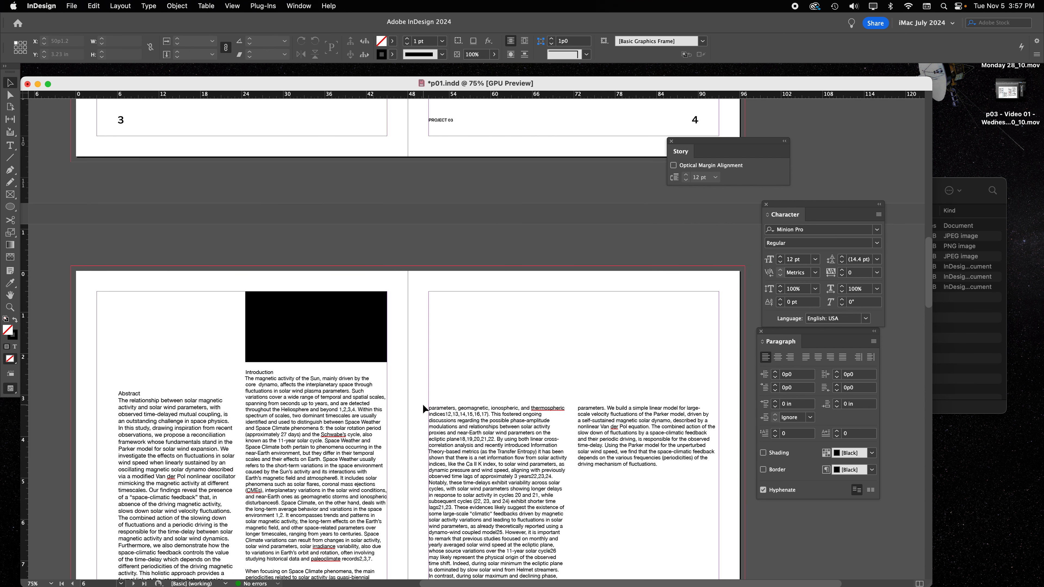
drag(298, 339, 226, 260)
key(Delete)
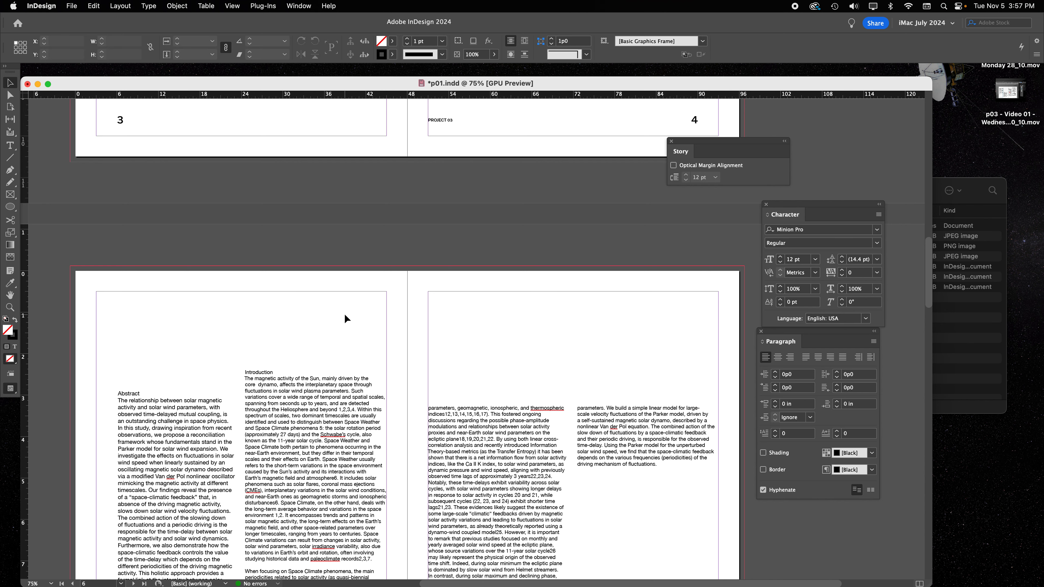
Move the Abstract text frame to page 5's outer margin, at about X 2p8.4 and Y 2.73 in
scroll(345, 316, down, 5)
scroll(345, 315, left, 1)
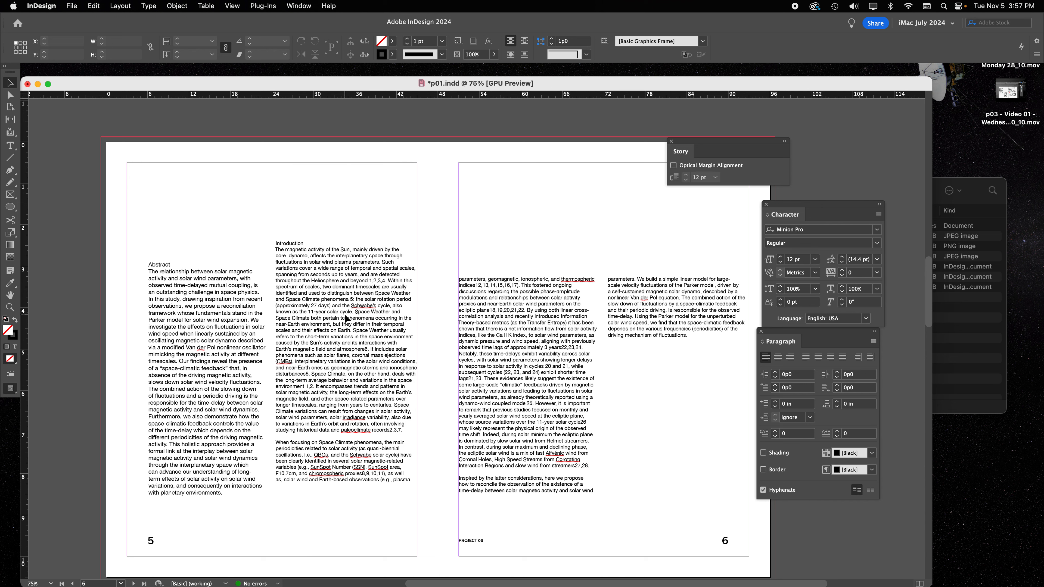
click(256, 321)
drag(256, 321, 233, 315)
Stretch both page 6 text frames from the 0.5 in top margin to just above the footer, and delete page 5's Introduction text frame
click(488, 322)
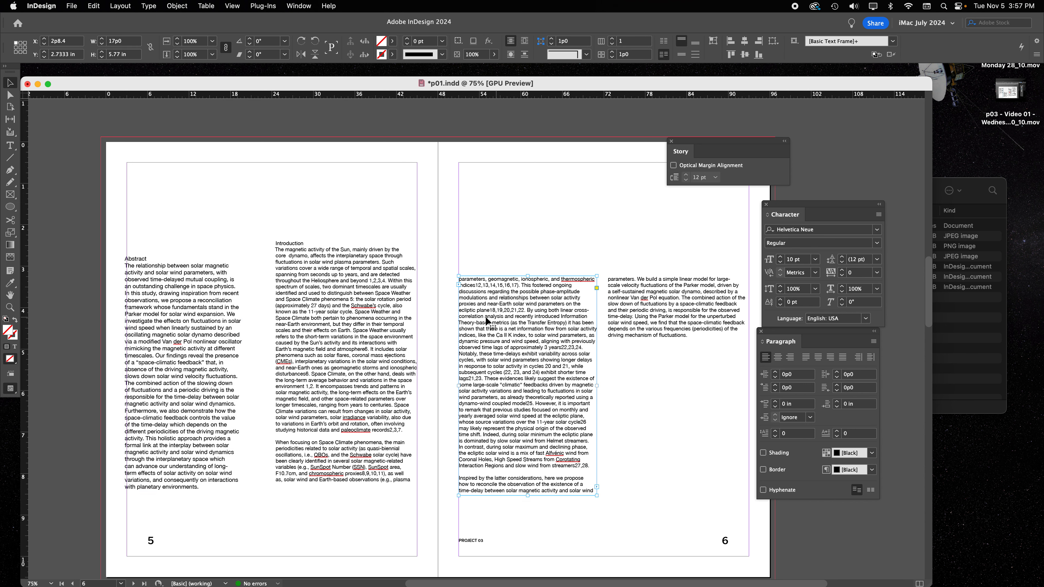
click(652, 300)
click(532, 307)
shift+click(705, 319)
drag(604, 276, 603, 163)
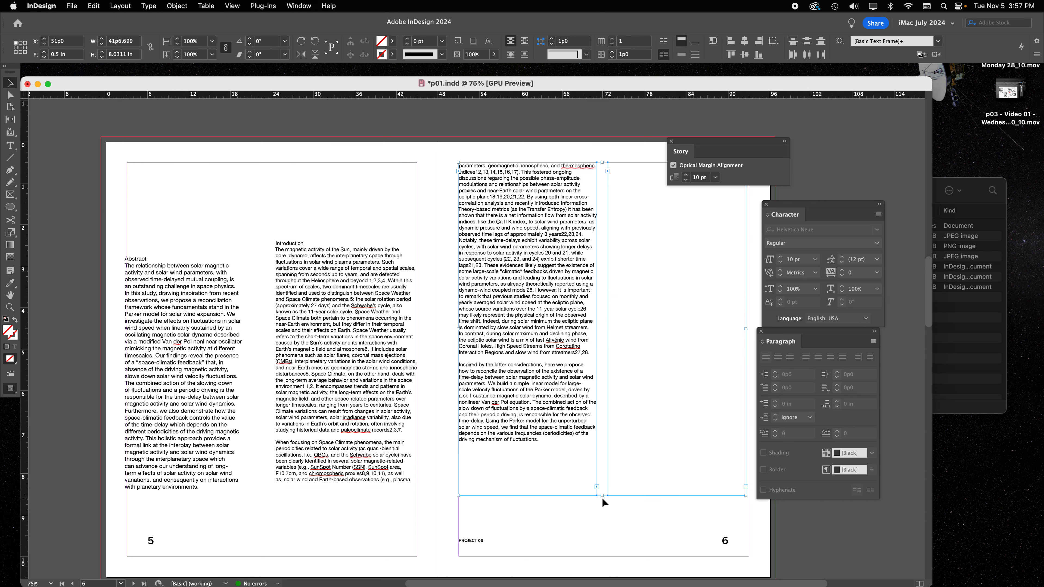
click(345, 331)
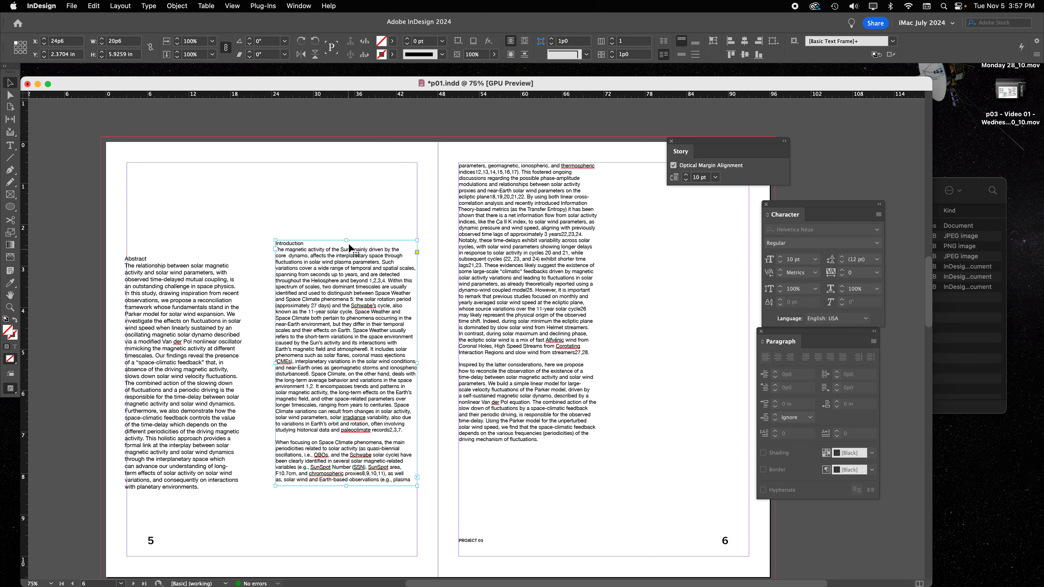
key(Delete)
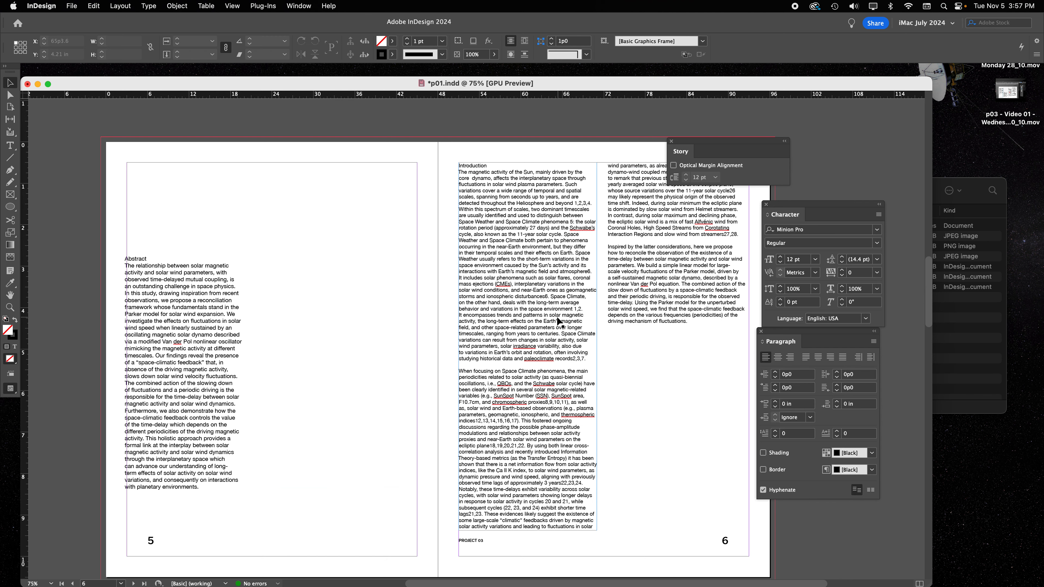
Move the Abstract frame below the second column's text on page 6 and widen it to about 20p4.8
scroll(522, 362, right, 3)
drag(117, 373, 606, 417)
click(727, 280)
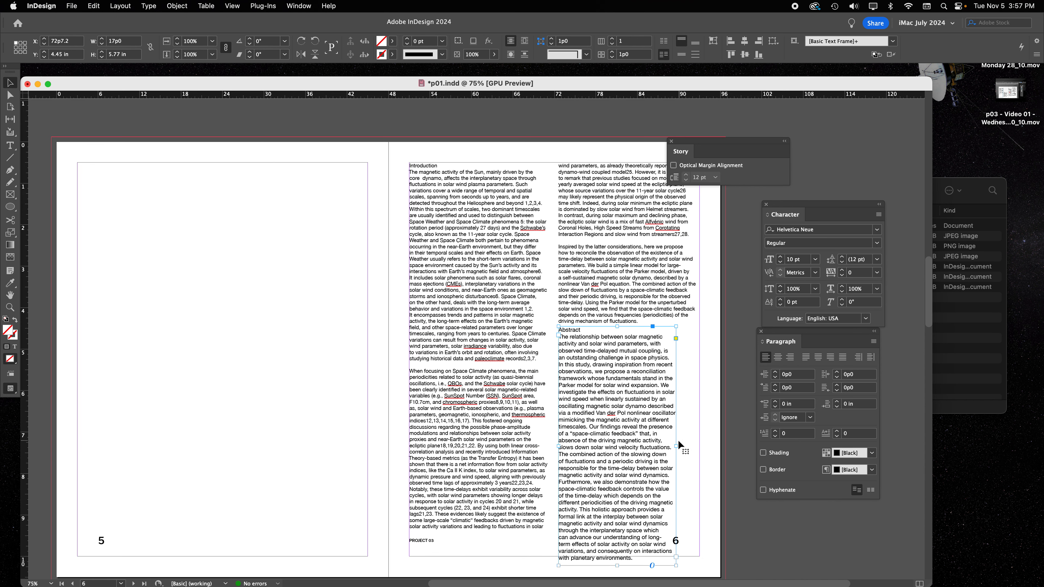
drag(681, 447, 697, 447)
click(633, 543)
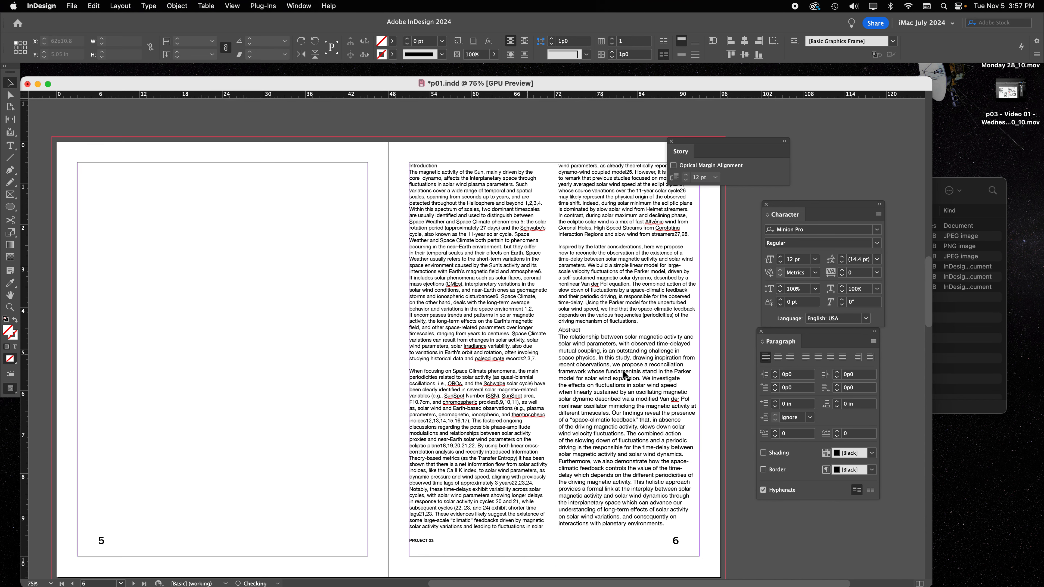
Set the font size of the entire Introduction story to 10 pt
double_click(505, 304)
key(super+a)
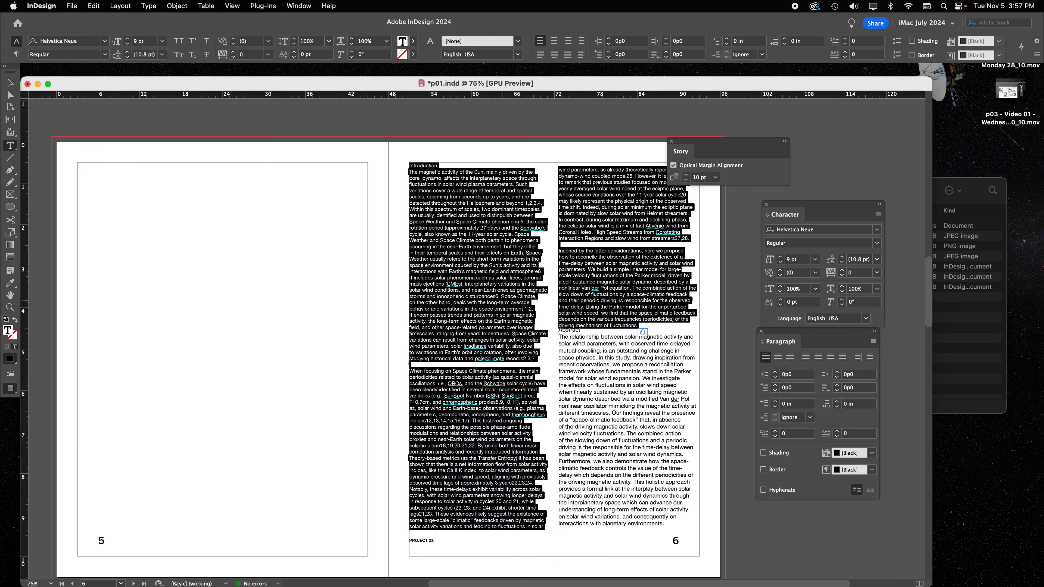
click(127, 39)
click(10, 83)
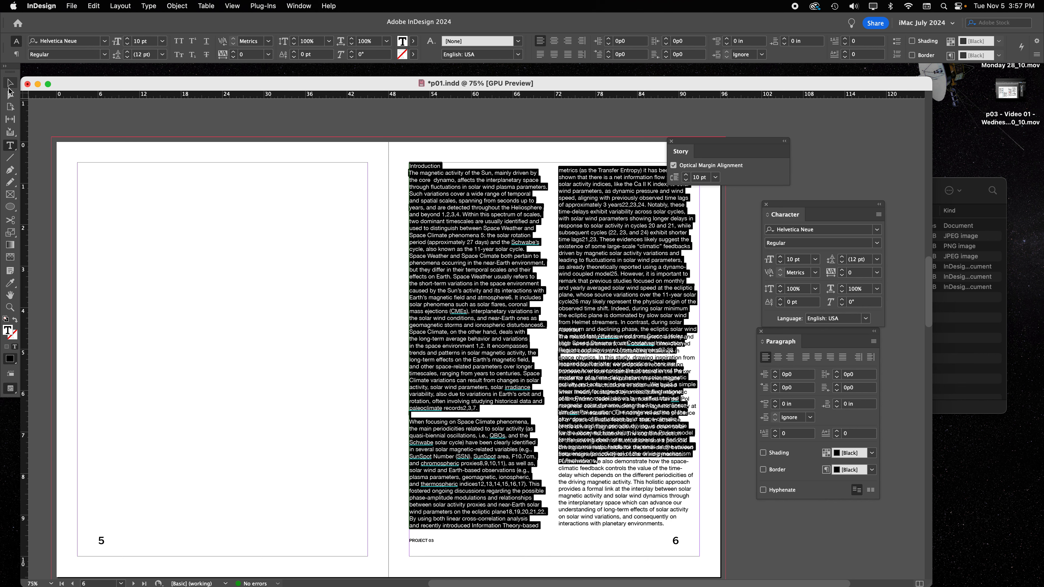
click(227, 348)
drag(651, 511, 228, 442)
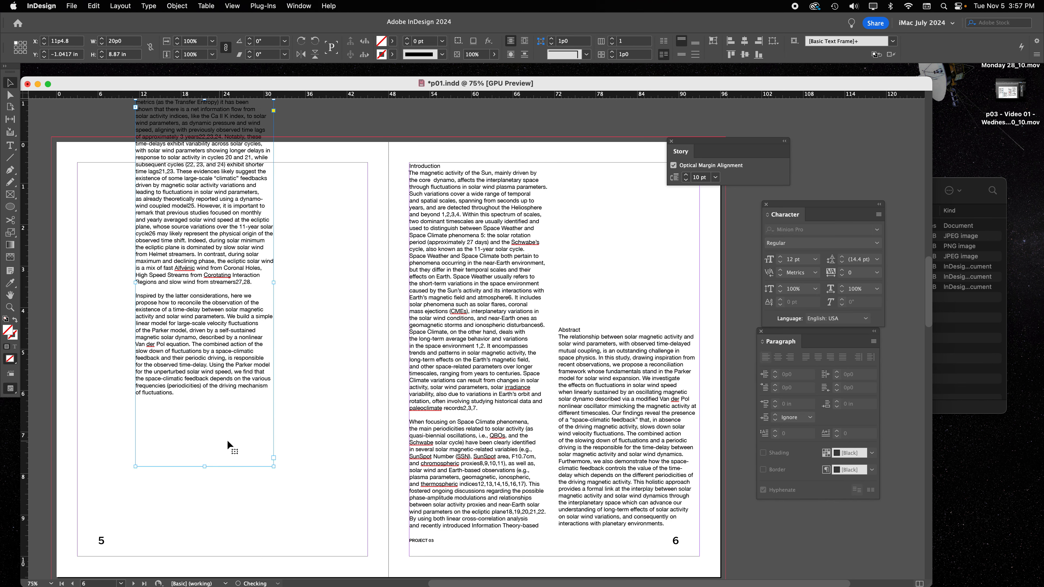
key(super+z)
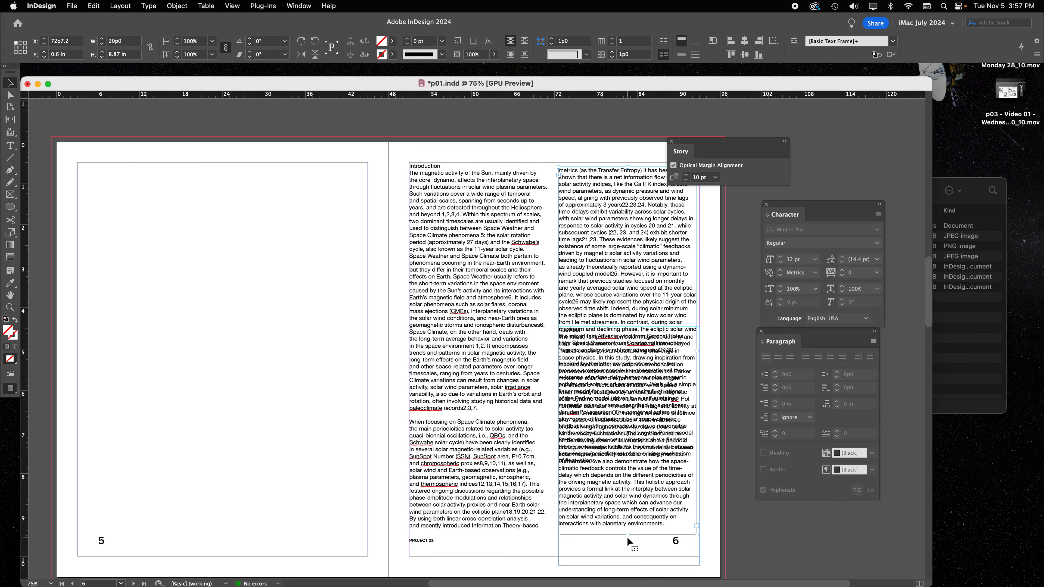
Shorten page 6's second text column slightly and move the Abstract frame to page 5, at about X 12p10.8 and Y 3.88 in
drag(628, 535, 228, 501)
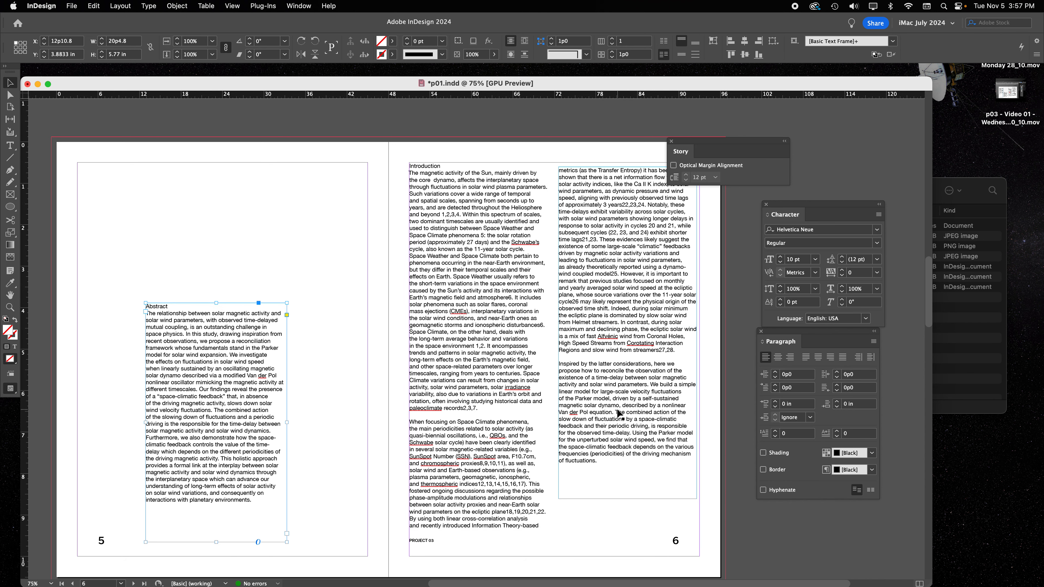
click(328, 234)
Lower the top edge of page 6's Introduction frame to about Y 3.65 in, leaving it about 5.72 in high
scroll(365, 264, down, 1)
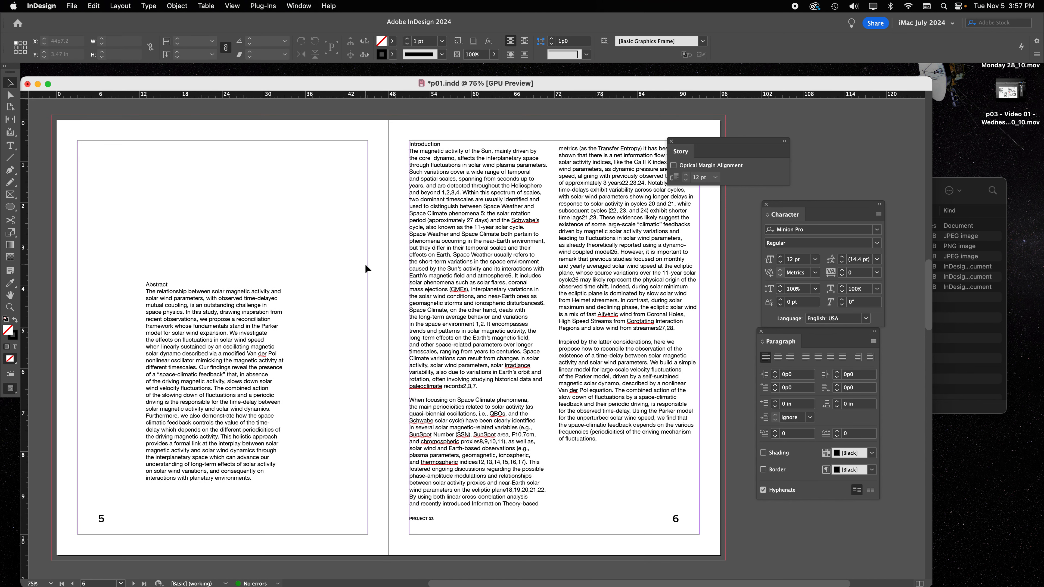
click(479, 144)
drag(480, 141, 479, 272)
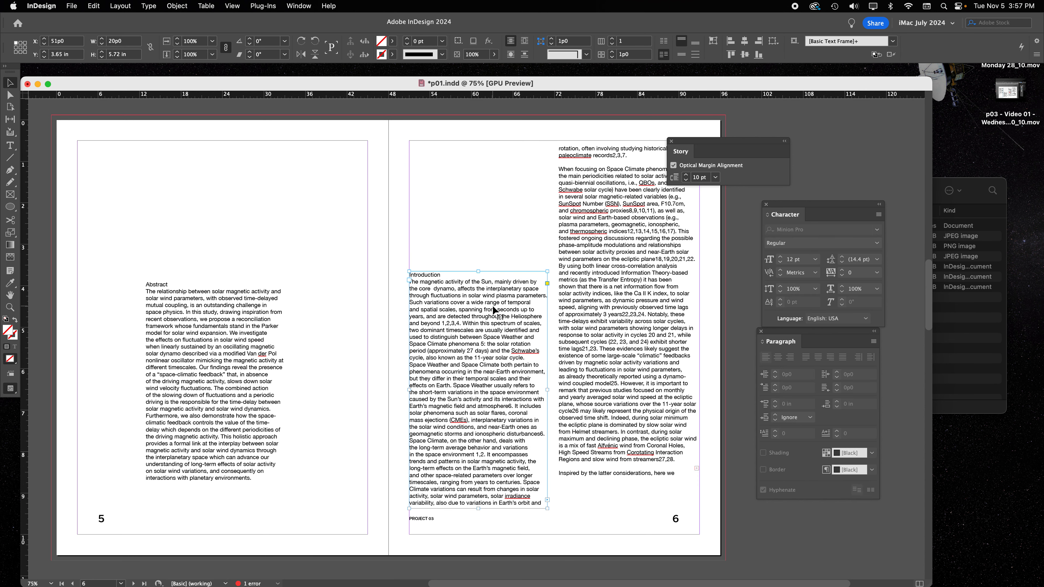
click(478, 228)
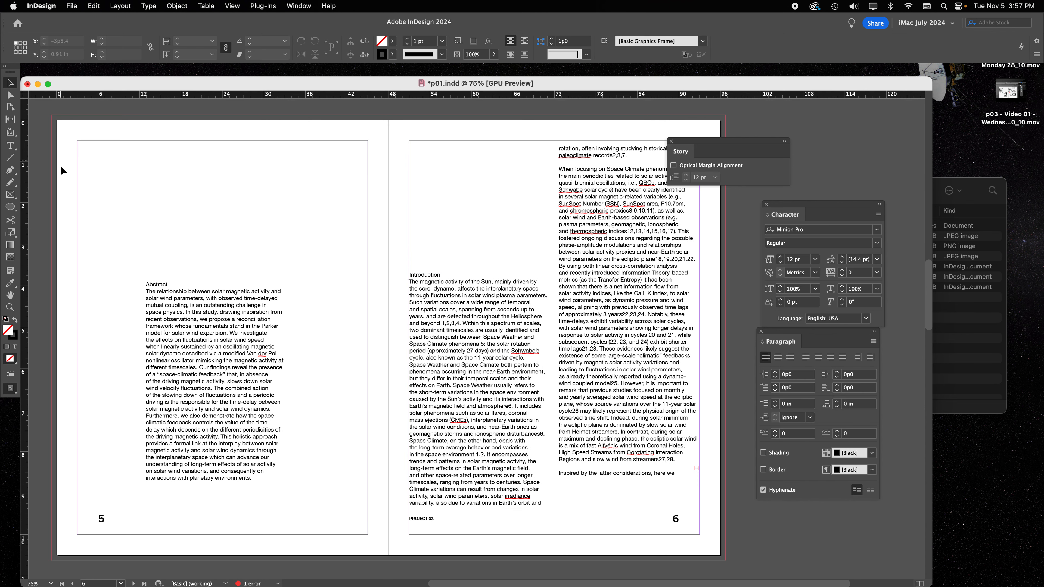
Draw a rectangular frame about 46p6 wide and 3.1 in high across the gutter above the Introduction column, and fill it with [Black]
click(10, 195)
drag(223, 136, 545, 264)
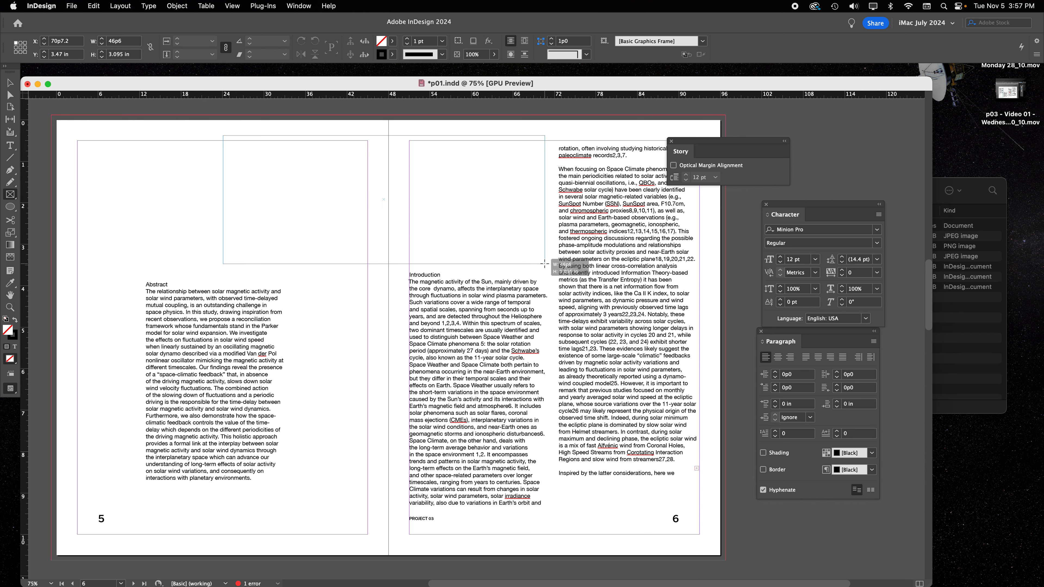
click(393, 42)
click(303, 106)
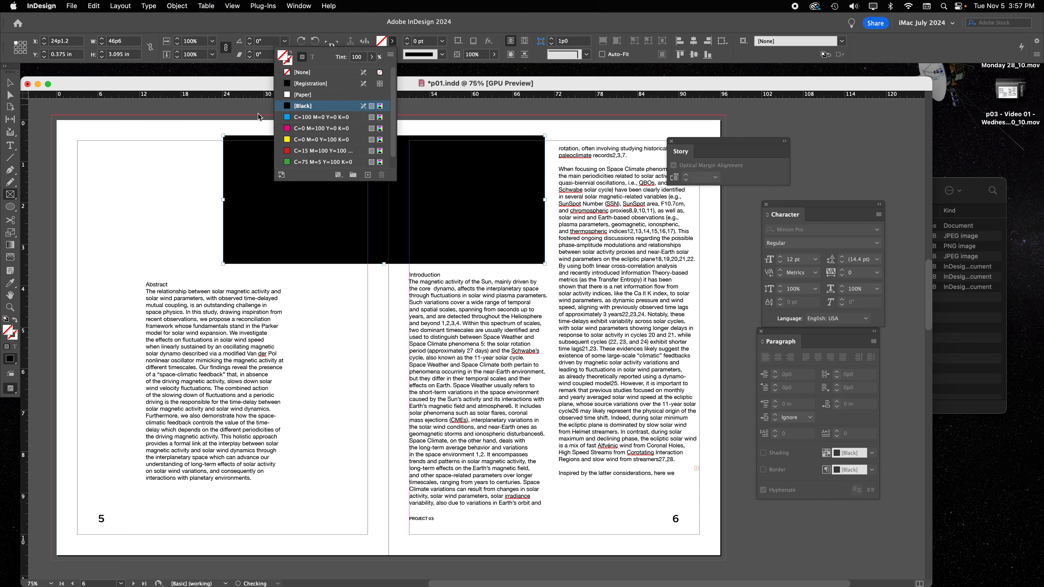
click(19, 86)
click(105, 151)
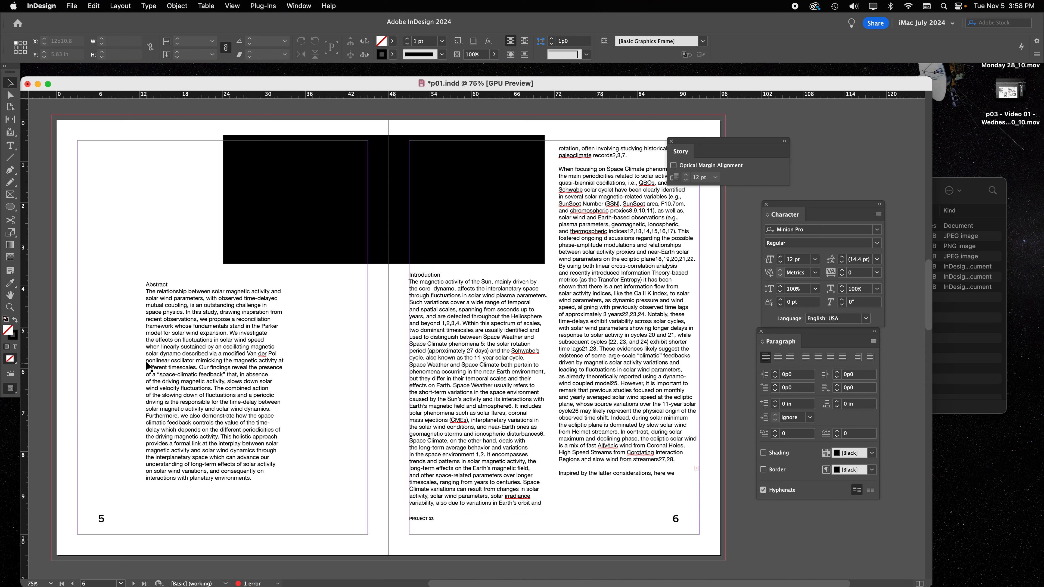
Copy the Abstract passage "Our findings reveal the presence... driving magnetic activity" and paste it as a separate text frame beside the Abstract
double_click(204, 364)
double_click(204, 367)
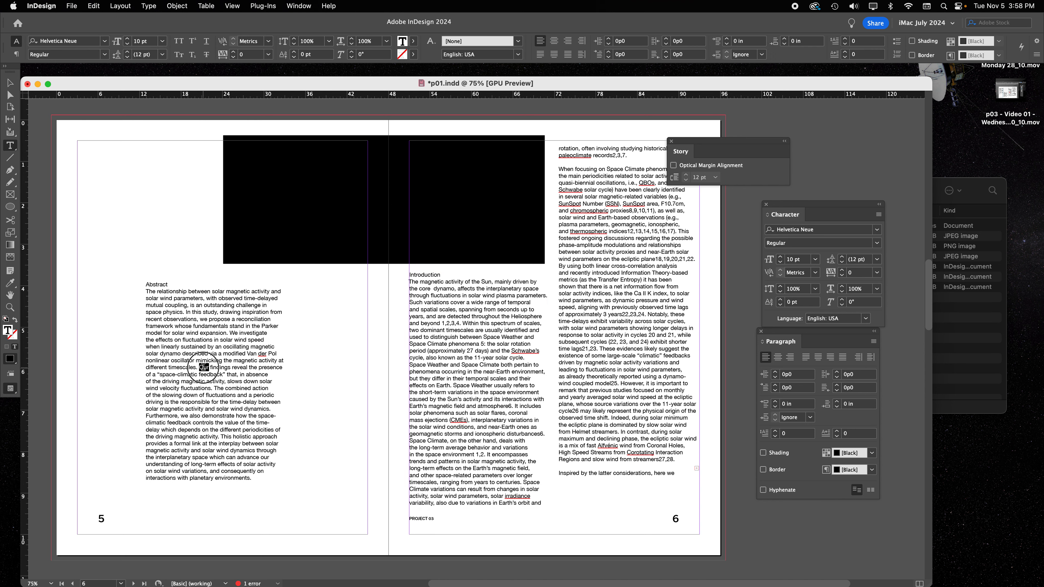
double_click(242, 374)
double_click(219, 389)
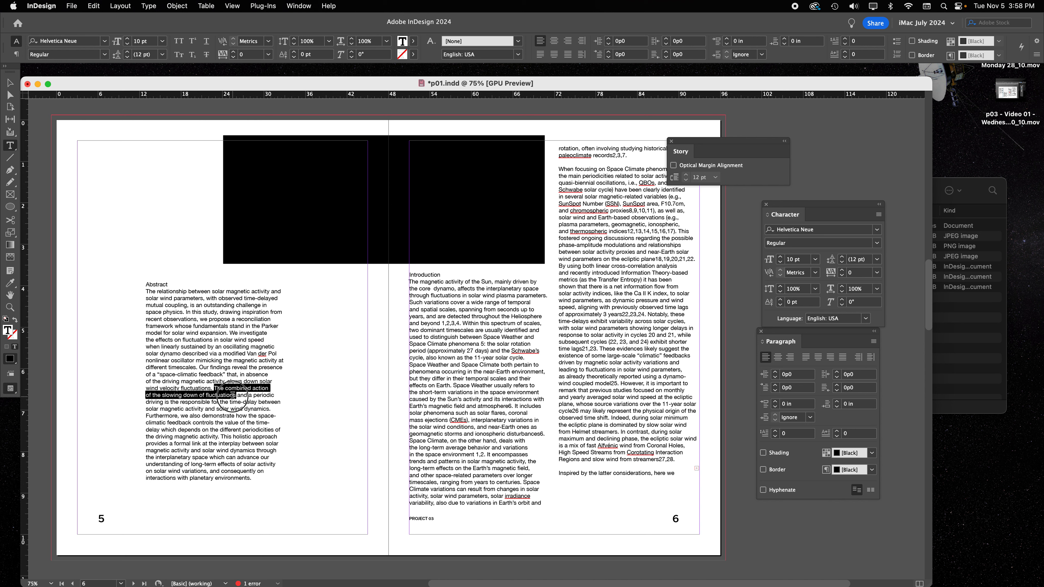
drag(199, 368, 217, 382)
key(super+c)
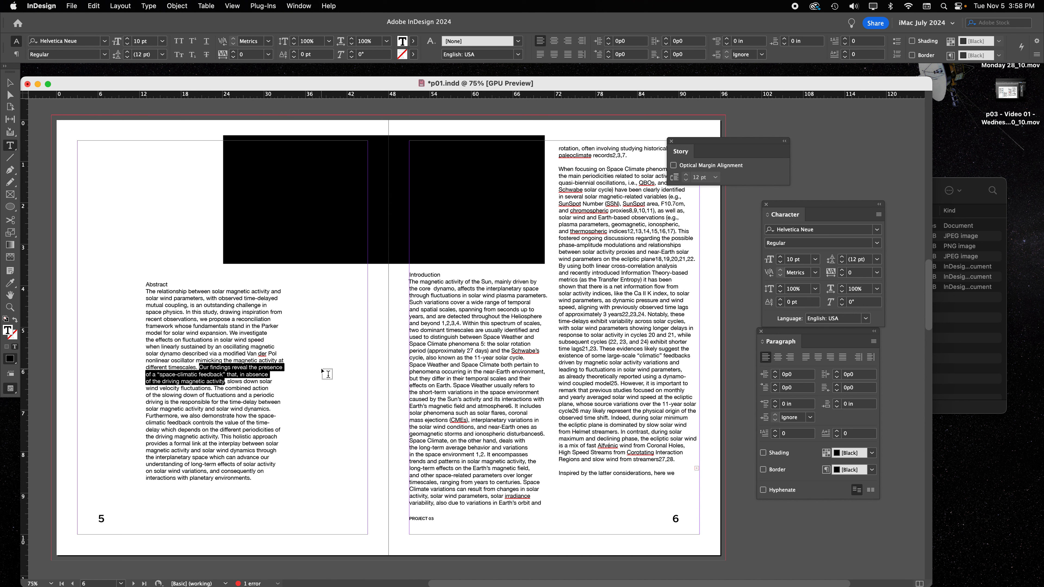
click(309, 340)
key(super+v)
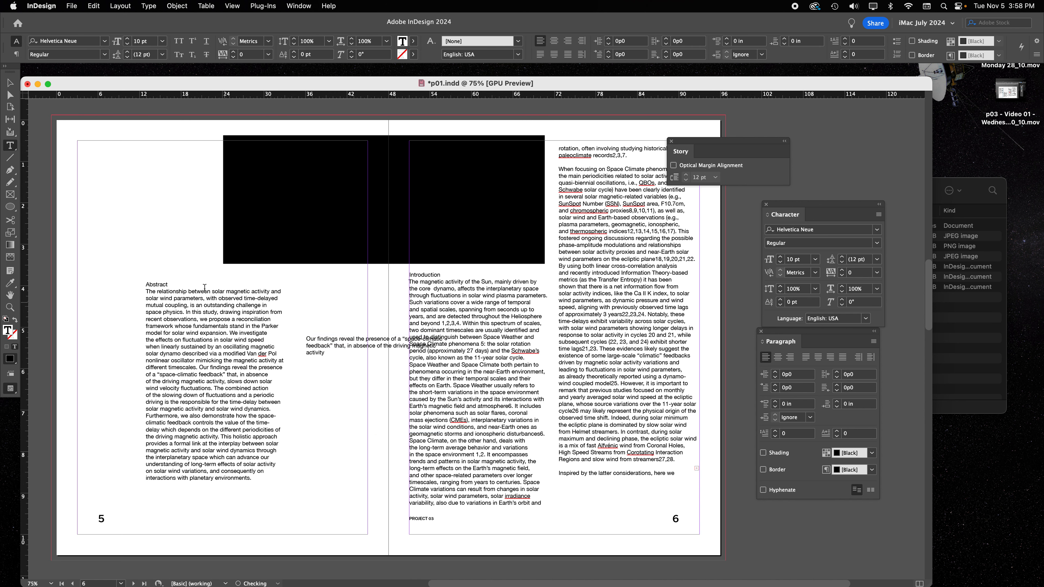
Set the pasted quote to 14 pt and place its frame, about 16p3.6 wide and 1.0333 in high, at X 34p8.4, Y 5.9167 in
key(super+a)
click(128, 39)
click(128, 39)
click(128, 39)
click(128, 39)
click(129, 39)
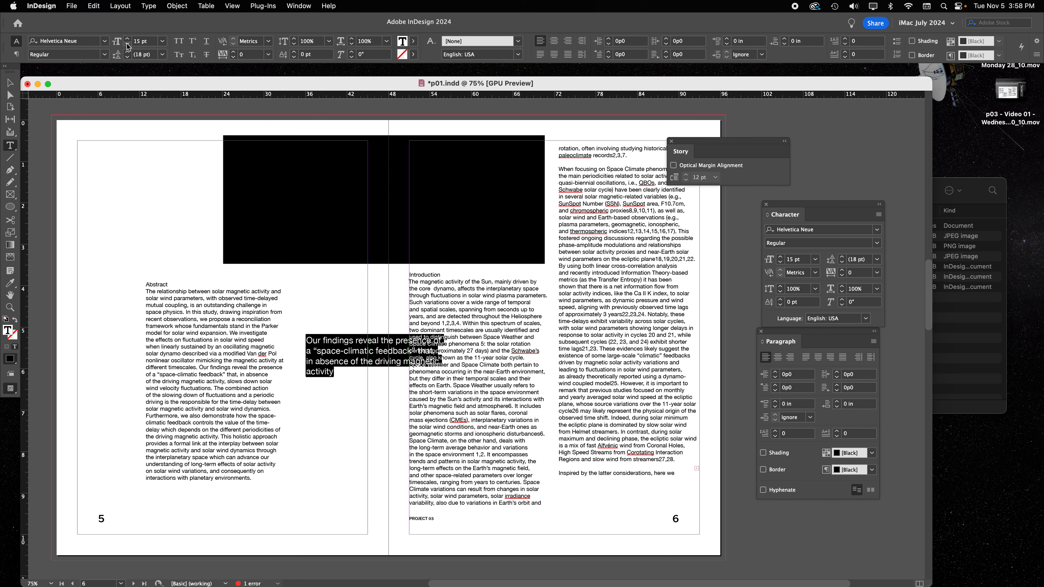
click(128, 44)
click(9, 83)
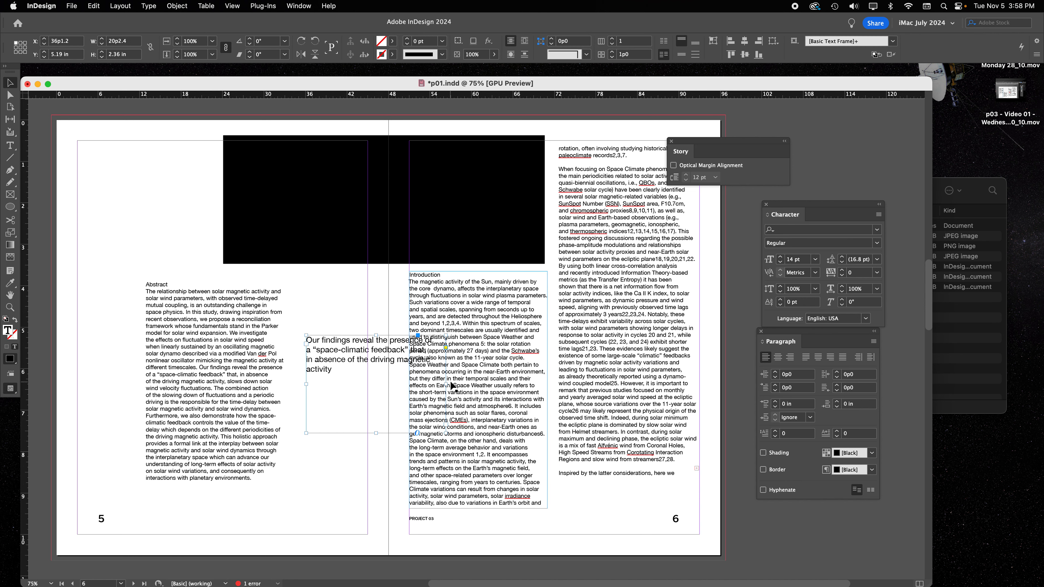
drag(360, 371, 350, 401)
Open a blank-line gap before "with solar wind parameters" in page 6's second column and place the quote frame in it
drag(353, 466, 604, 340)
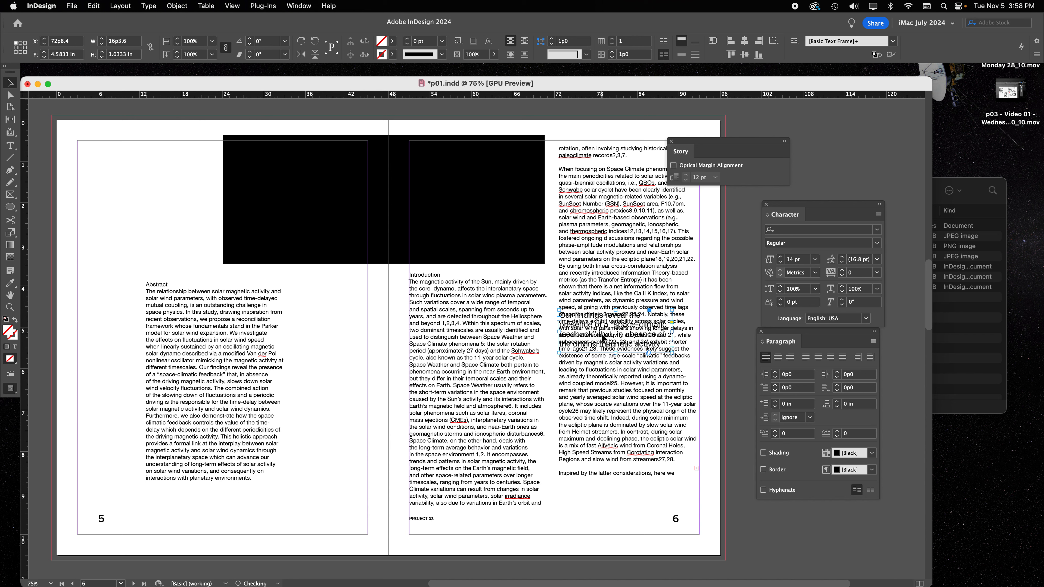
key(super+z)
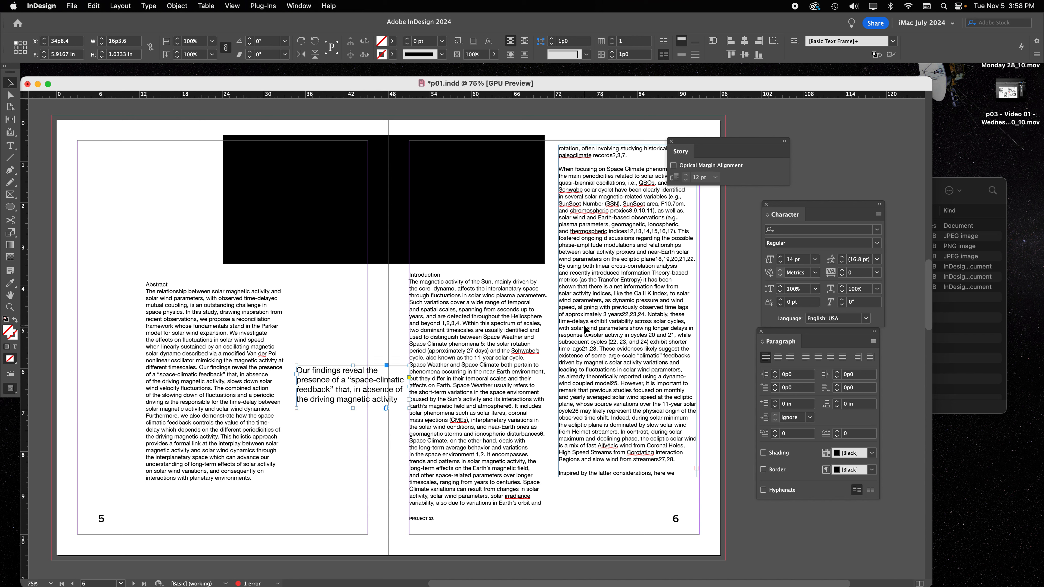
double_click(587, 331)
key(super+a)
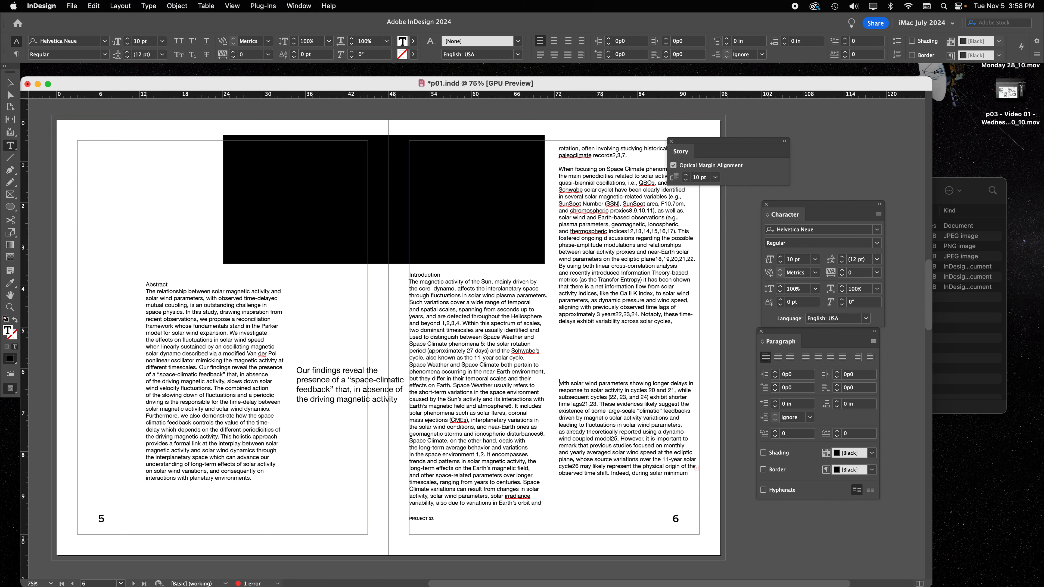
click(10, 83)
drag(352, 384, 615, 348)
click(639, 508)
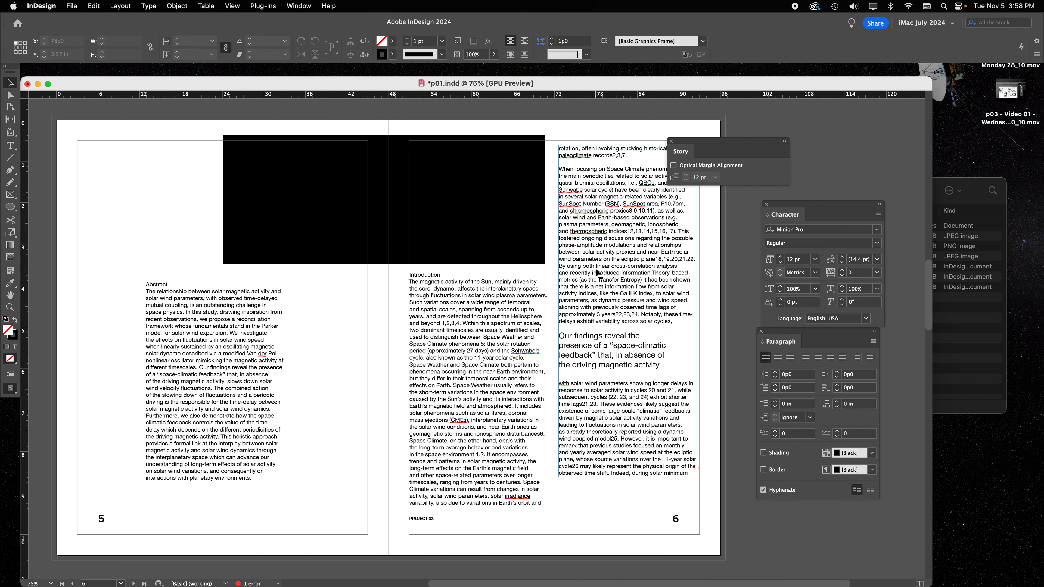
Delete the Introduction passage from "Within this spectrum of scales" to "they differ in their temporal" in page 6's first column
double_click(483, 378)
double_click(456, 337)
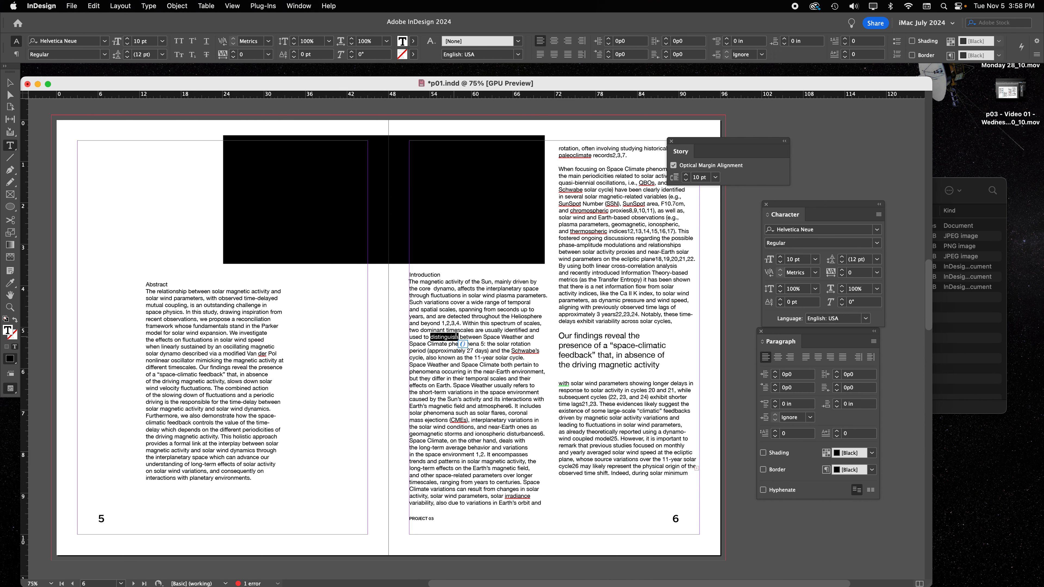
drag(464, 323, 483, 373)
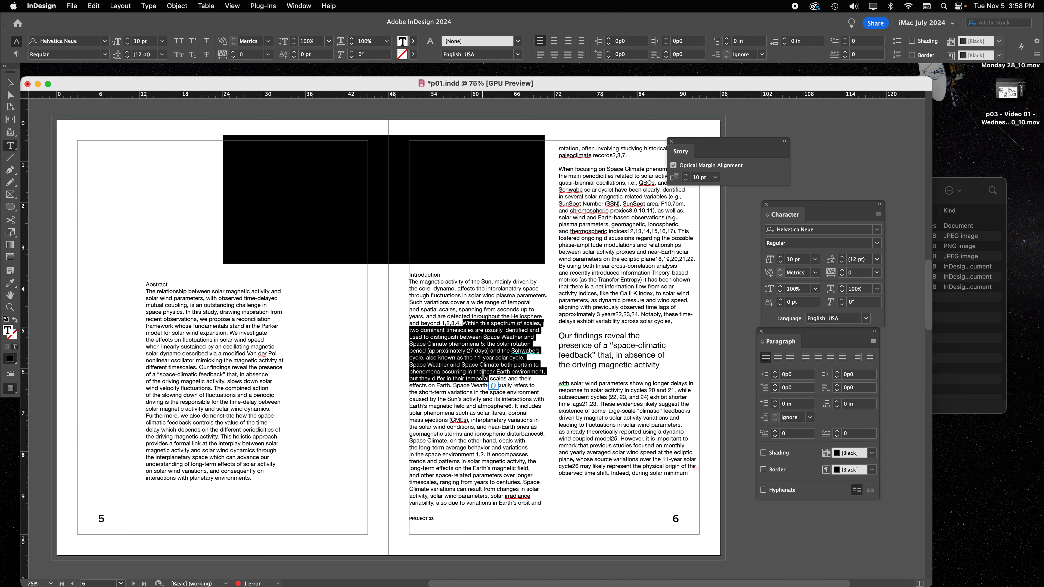
key(BackSpace)
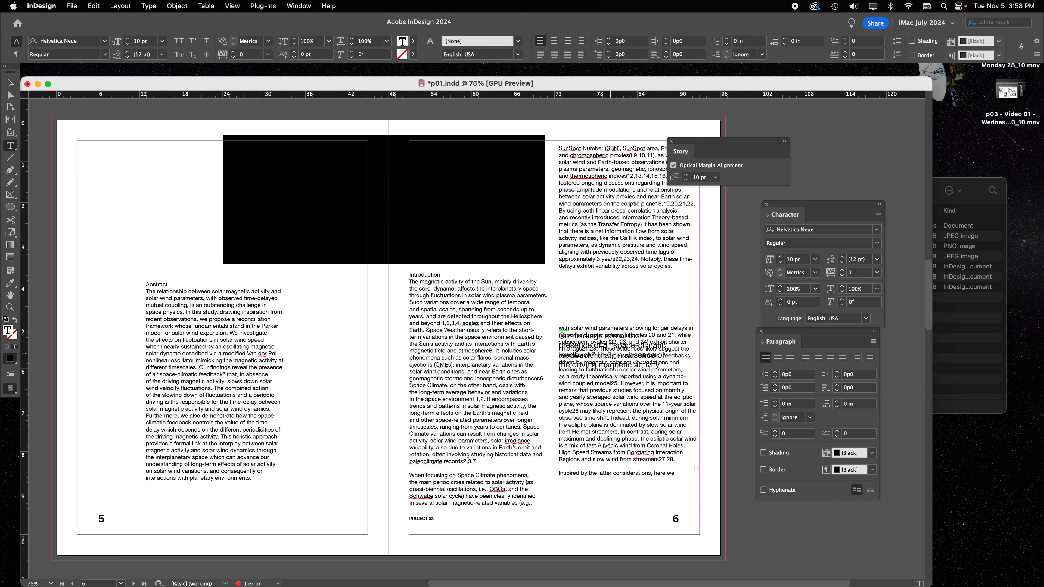
Try the quote frame higher in the second column, then undo that move, the text deletion and the blank-line gap
click(9, 83)
drag(602, 363, 603, 308)
key(super+z)
key(super+z)
key(super+z)
key(super+z)
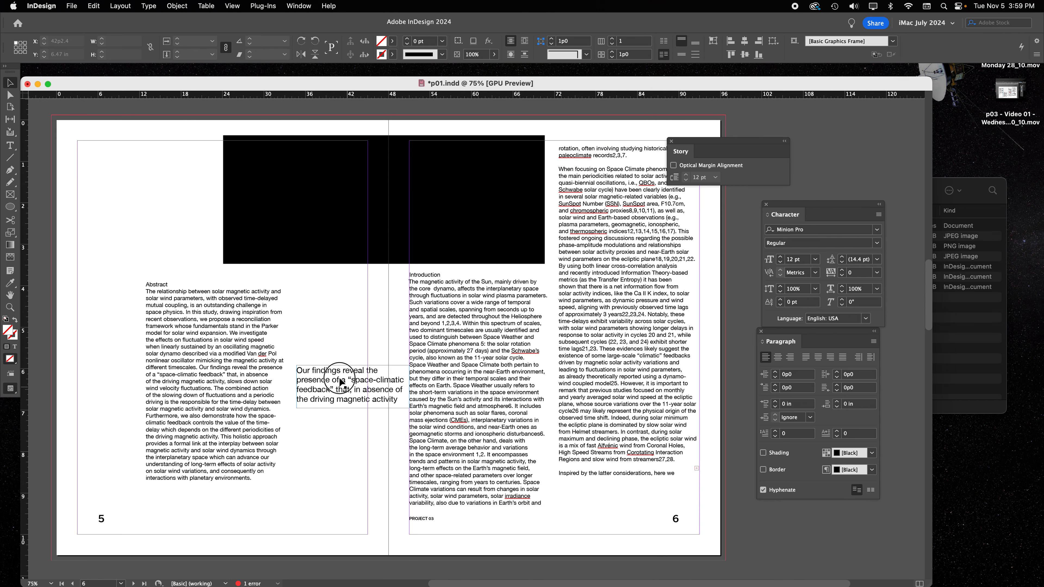
key(super+z)
Move the Abstract frame toward page 5's outer margin and place the quote frame at about X 32p2.4, Y 5.4667 in
click(352, 383)
drag(208, 344, 151, 346)
click(311, 356)
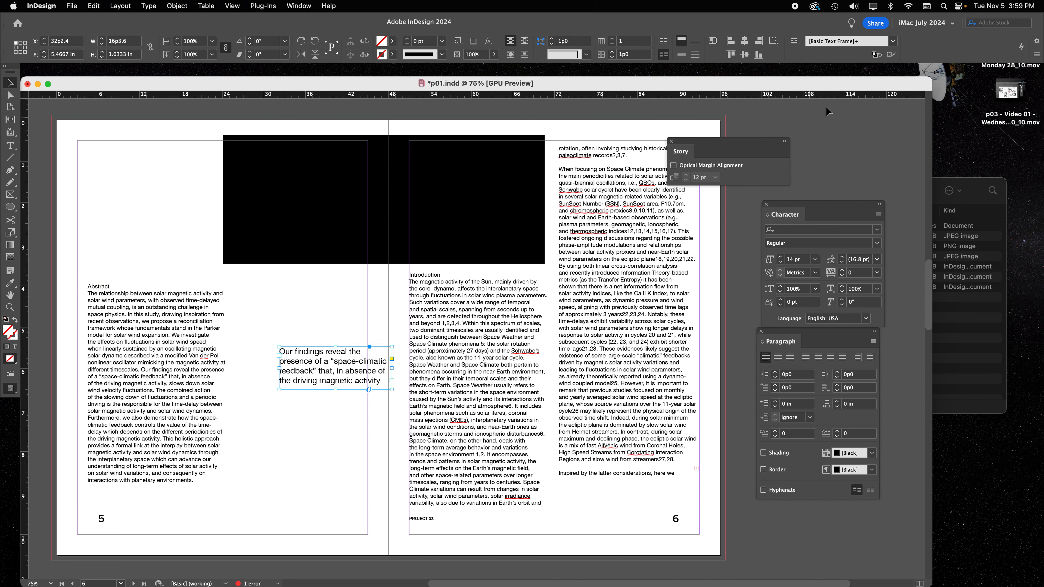
Clear the Story, Character and Paragraph panels off the spread and show the Text Wrap settings beside page 6
drag(740, 142, 1, 198)
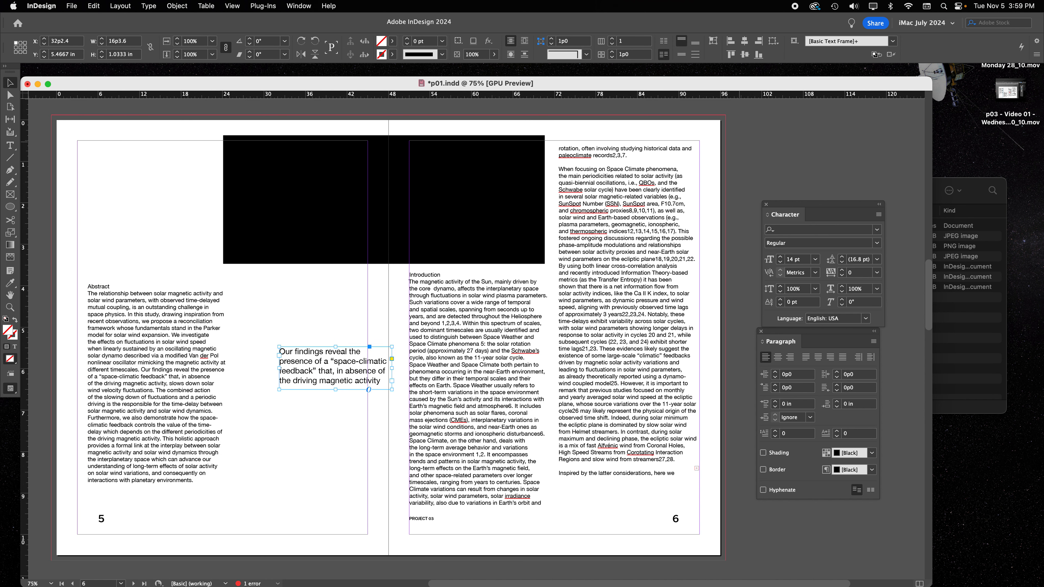
drag(806, 204, 920, 130)
drag(808, 338, 937, 268)
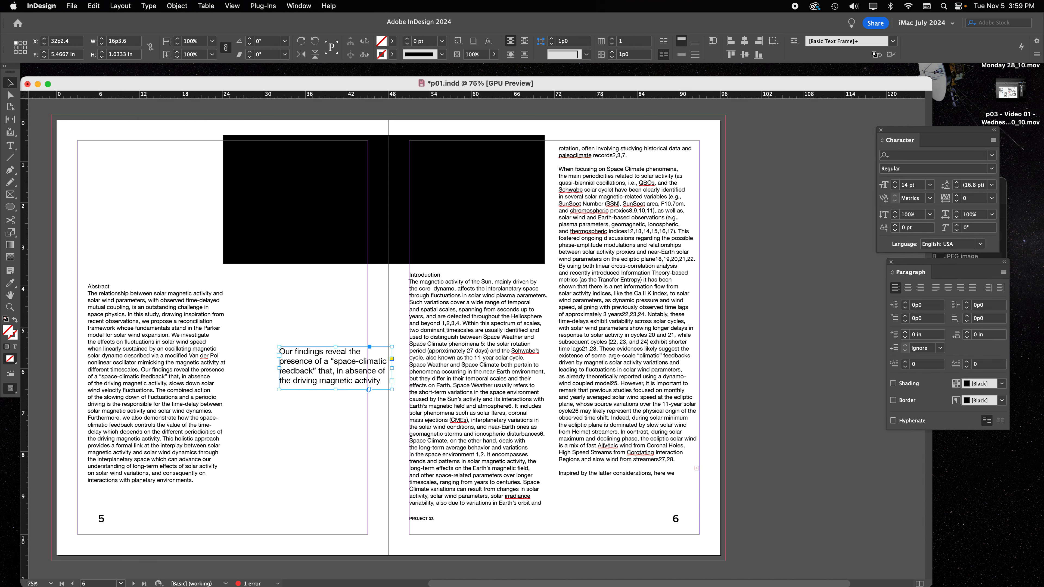
key(alt+super+w)
drag(596, 298, 800, 237)
Wrap the body text around the quote's bounding box and move the quote into page 6's second column at about X 72p9.6, Y 4.2167 in
drag(316, 359, 546, 332)
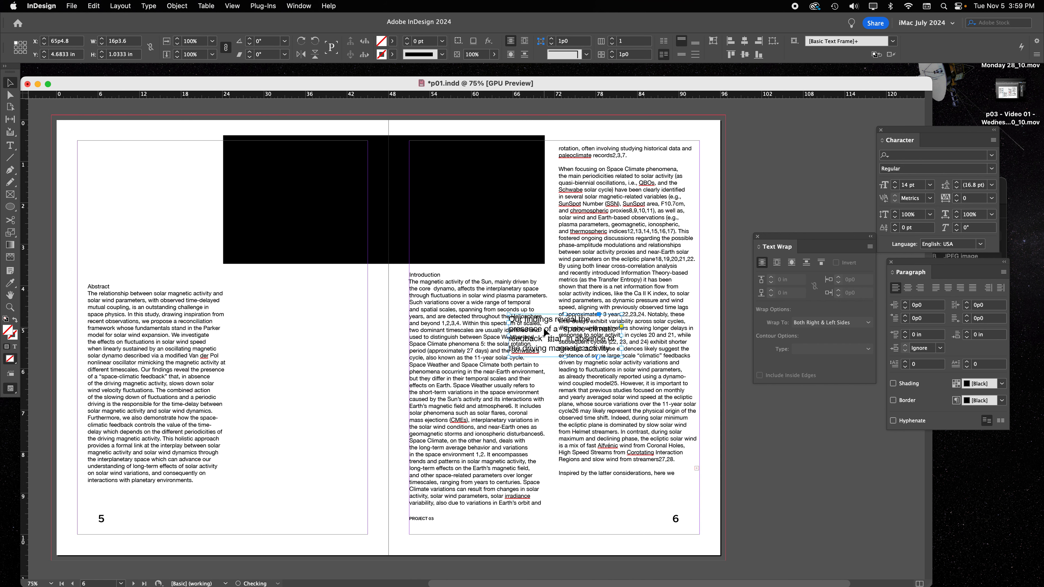
click(778, 264)
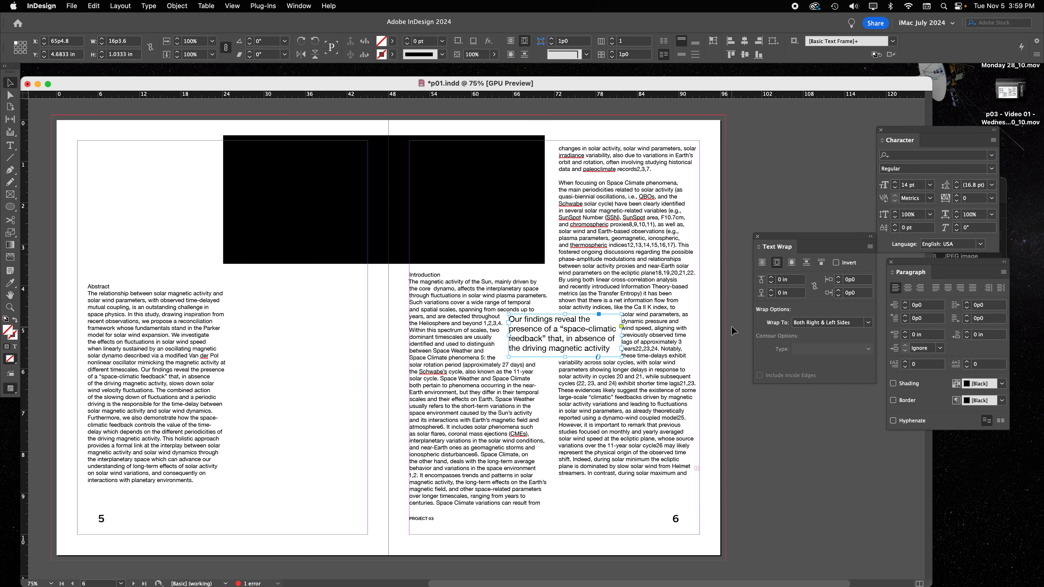
drag(537, 337, 612, 319)
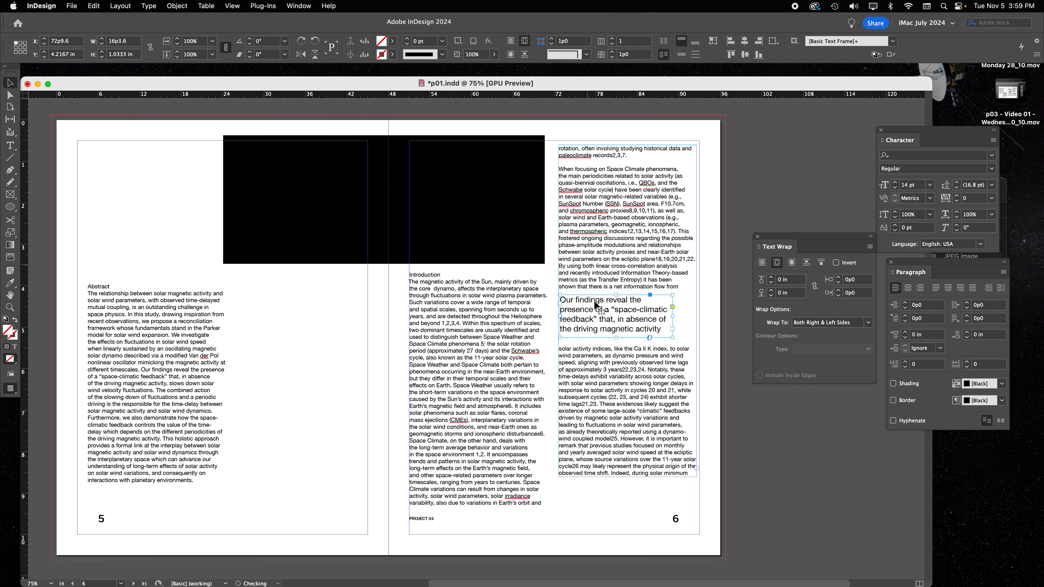
click(737, 305)
Move the quote to about X 72p8.4, Y 5.75 in, switch its wrap to Jump Object and set the top offset to 0.0625 in
drag(609, 316, 580, 383)
click(672, 355)
click(806, 262)
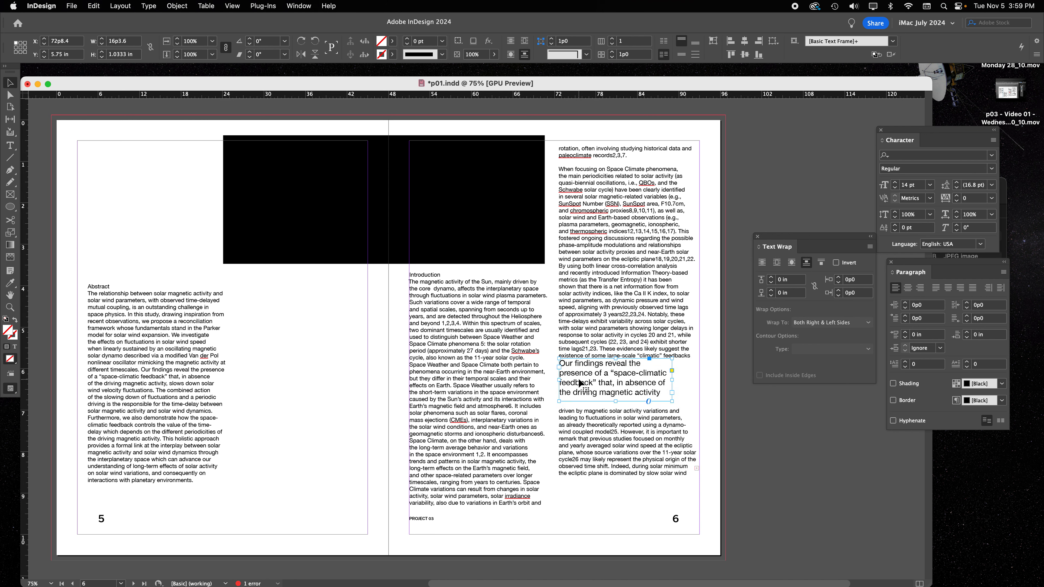
click(772, 277)
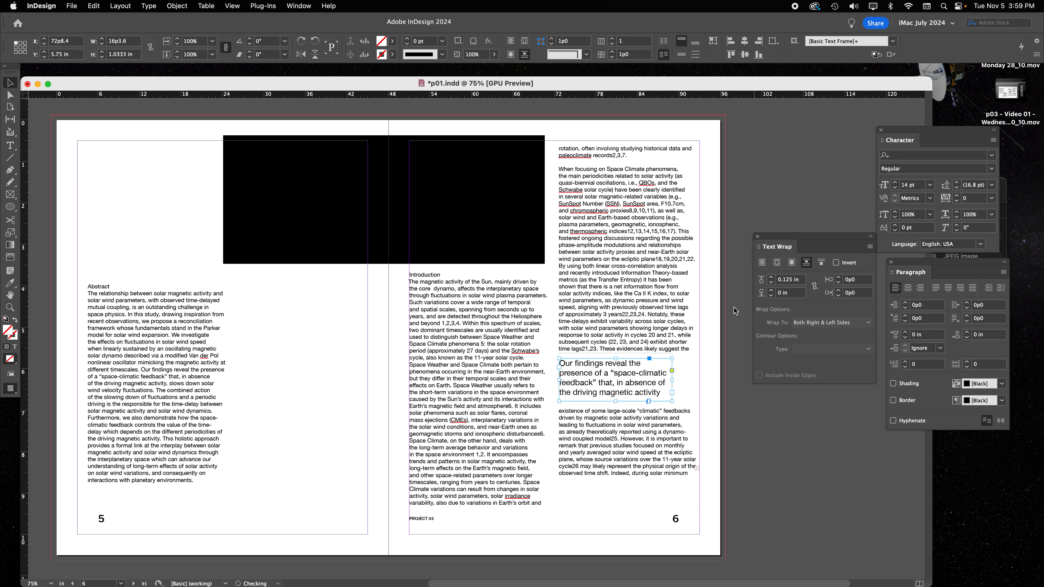
click(772, 279)
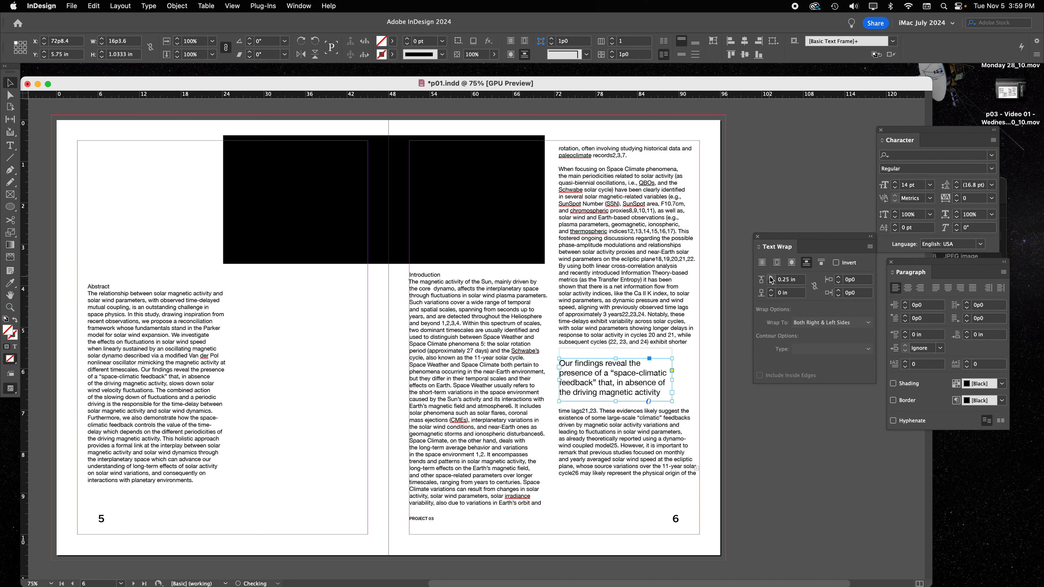
click(771, 283)
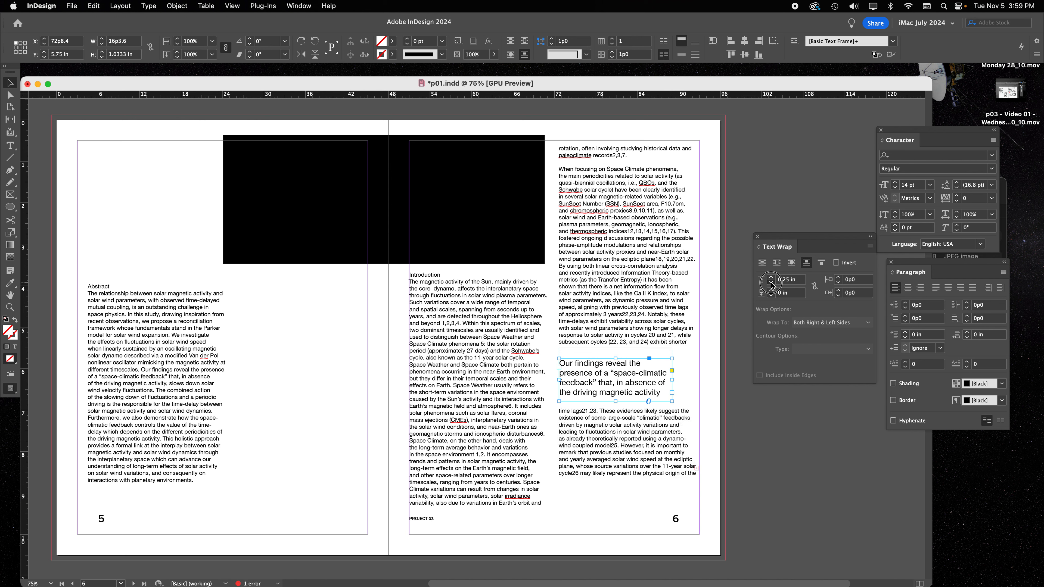
click(788, 471)
Delete the Introduction text after "used to distinguish" up to "scales and their effects" in page 6's first column
double_click(490, 394)
drag(460, 337, 486, 374)
key(BackSpace)
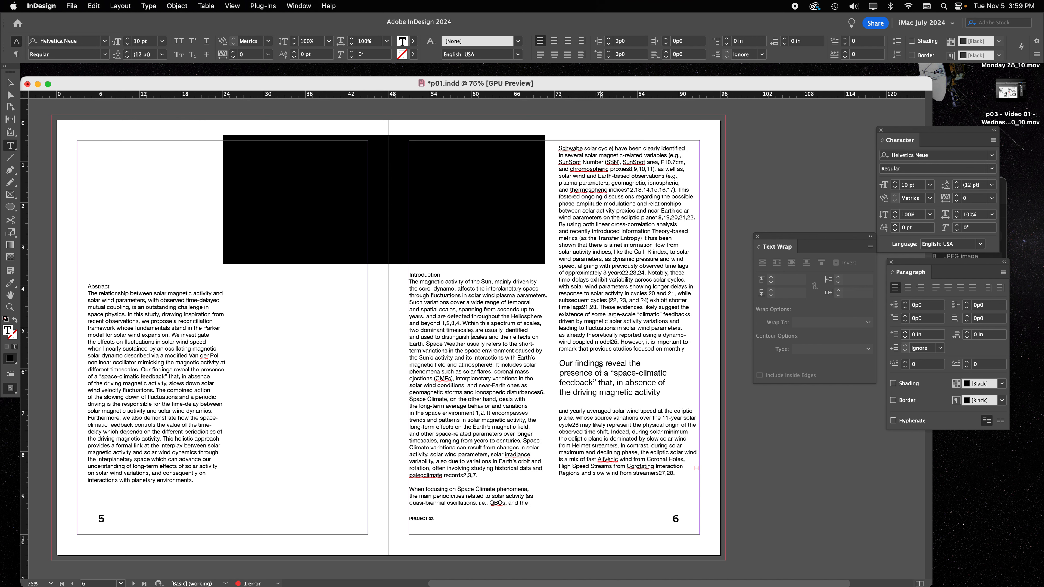
Place the quote across page 6's two columns at about X 63p10.8, Y 5.8333 in, and wrap text around its bounding box
click(10, 82)
drag(622, 385, 622, 365)
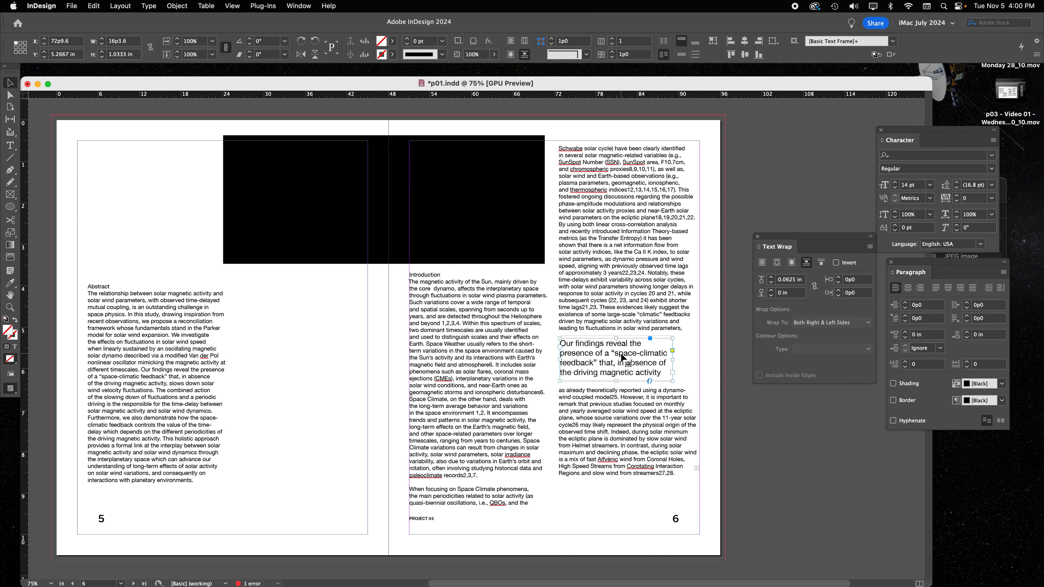
drag(619, 357, 531, 398)
click(778, 263)
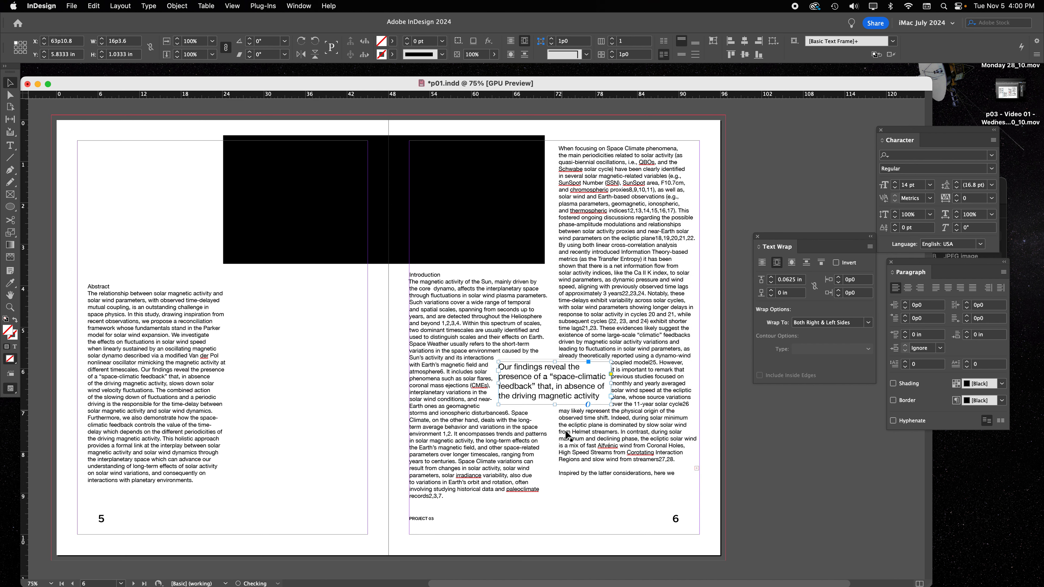
Center-align all of the quote's text
double_click(551, 384)
key(super+a)
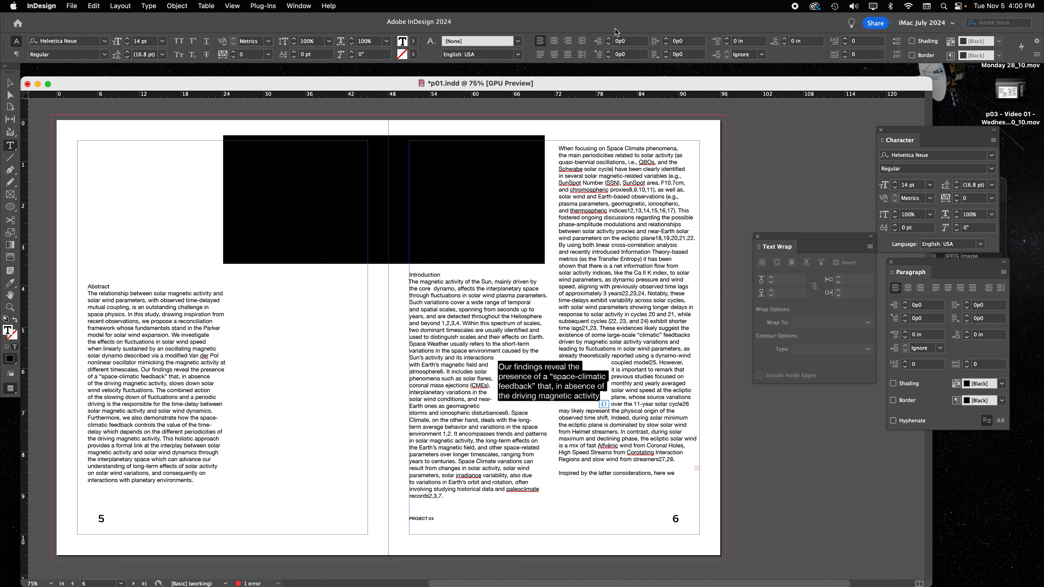
click(558, 41)
key(Escape)
click(496, 395)
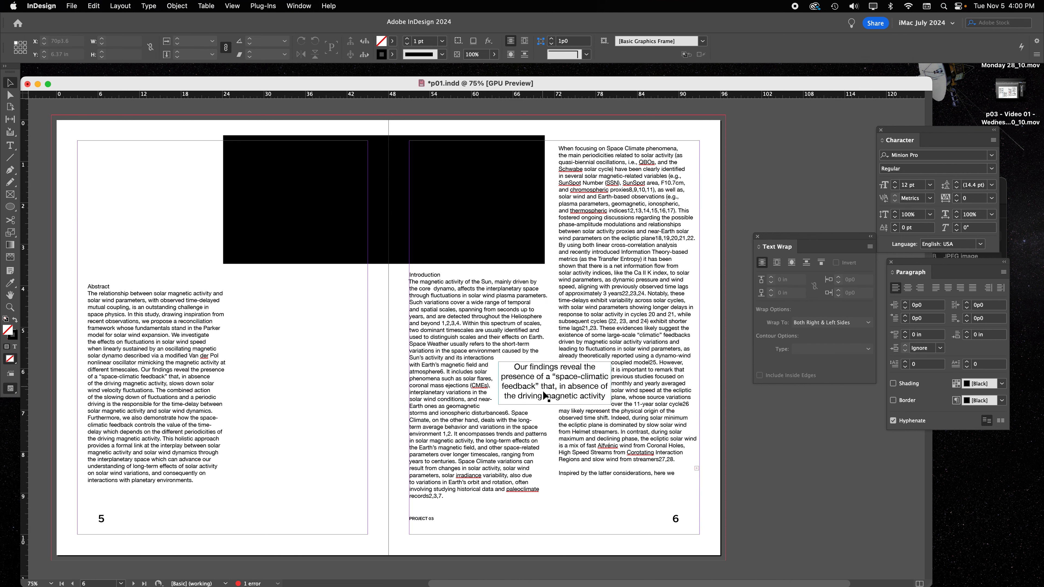
Move the quote into page 6's second column at about X 72p3.6, Y 5.9 in, and right-align its text
drag(545, 395, 610, 396)
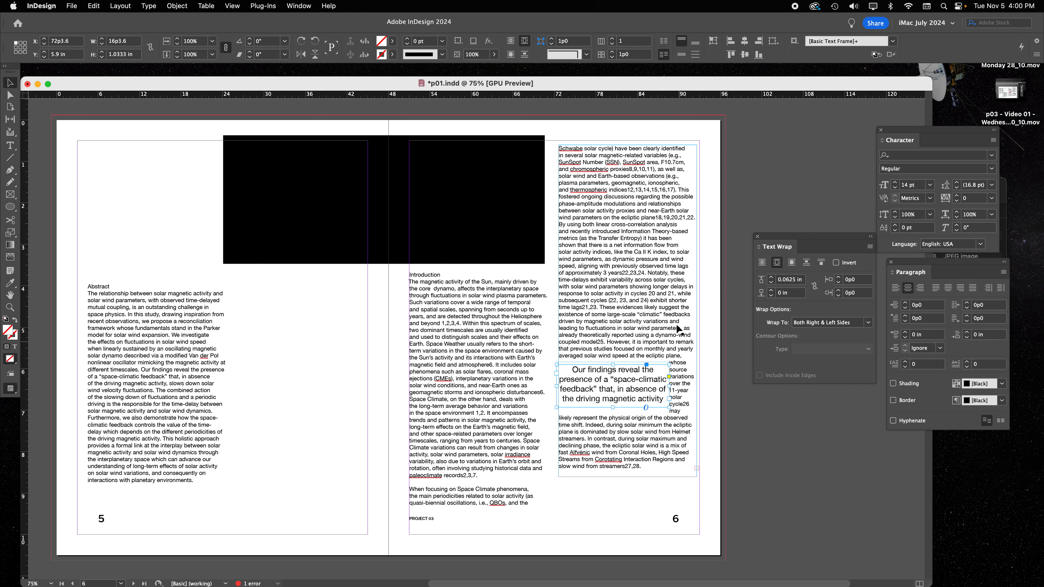
double_click(612, 393)
key(super+a)
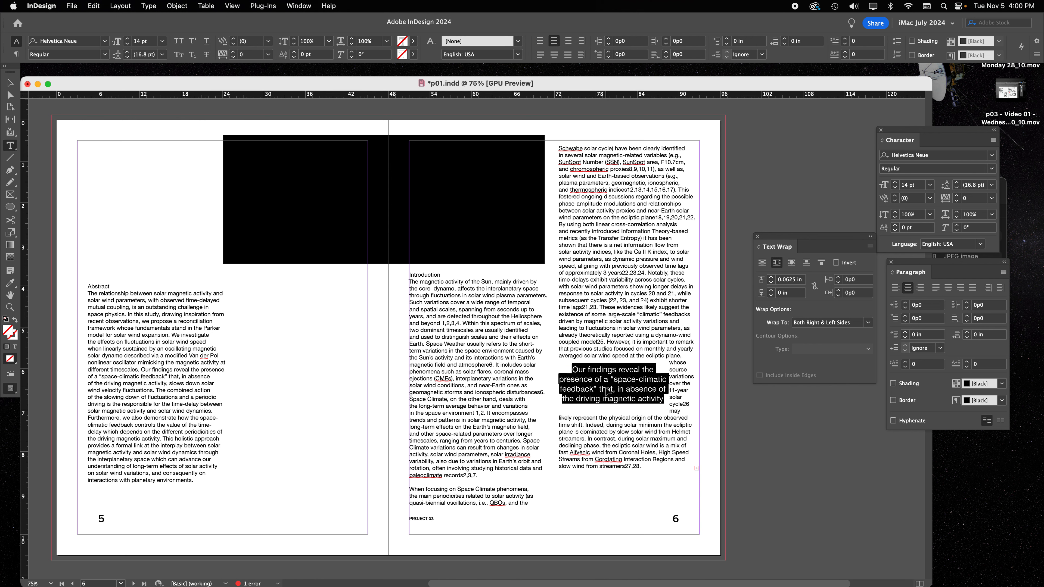
click(539, 41)
click(568, 41)
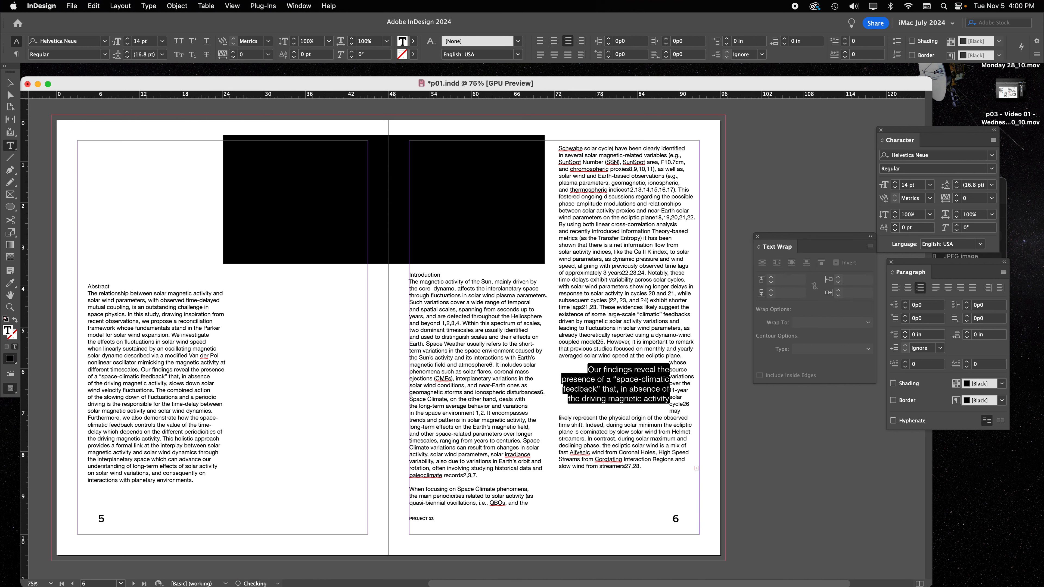
Fit the quote frame to about 16p2.4 wide at X 76p3.6, Y 5.8667 in, compare wrap modes and return to bounding-box wrap
click(10, 84)
mouse_move(669, 387)
mouse_down()
mouse_move(681, 385)
mouse_move(651, 388)
mouse_move(662, 393)
mouse_up()
drag(576, 387, 584, 386)
click(807, 265)
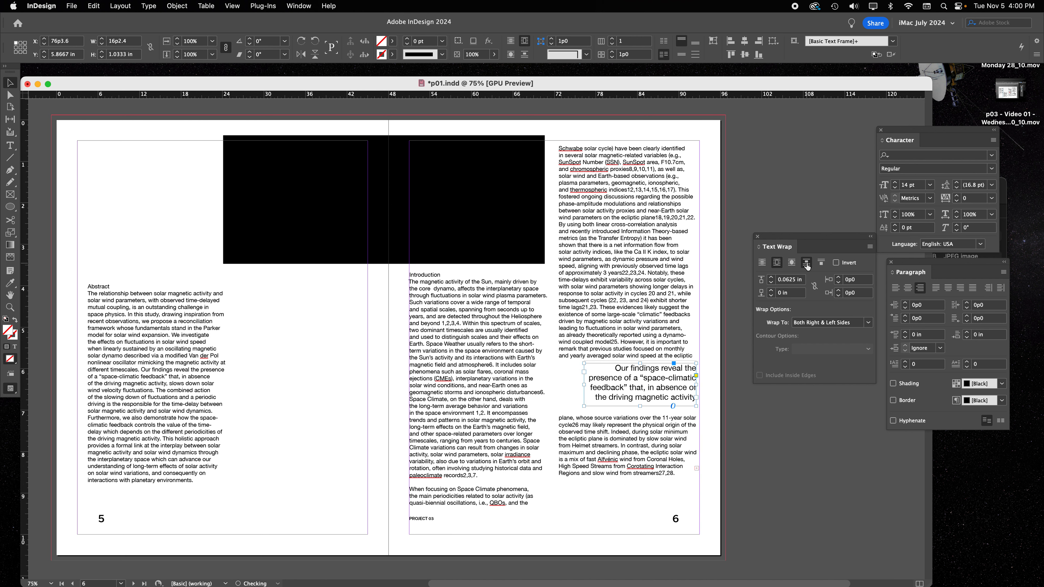
click(763, 262)
click(777, 263)
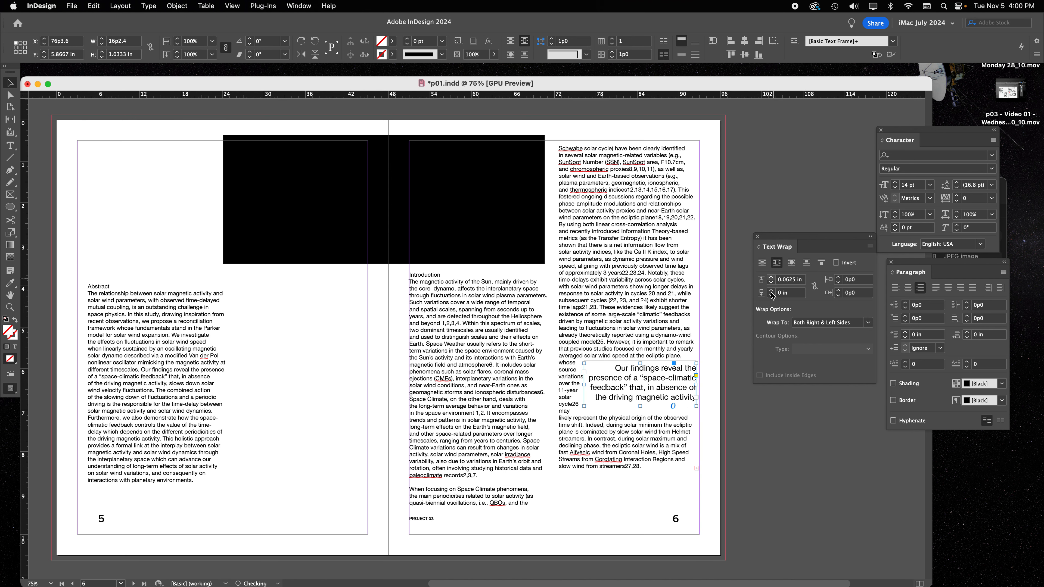
Set the quote's left wrap offset to 1p9 and move the frame up to about Y 5.5 in
click(837, 279)
click(838, 279)
click(838, 279)
click(837, 279)
click(838, 279)
click(838, 279)
drag(624, 390, 623, 374)
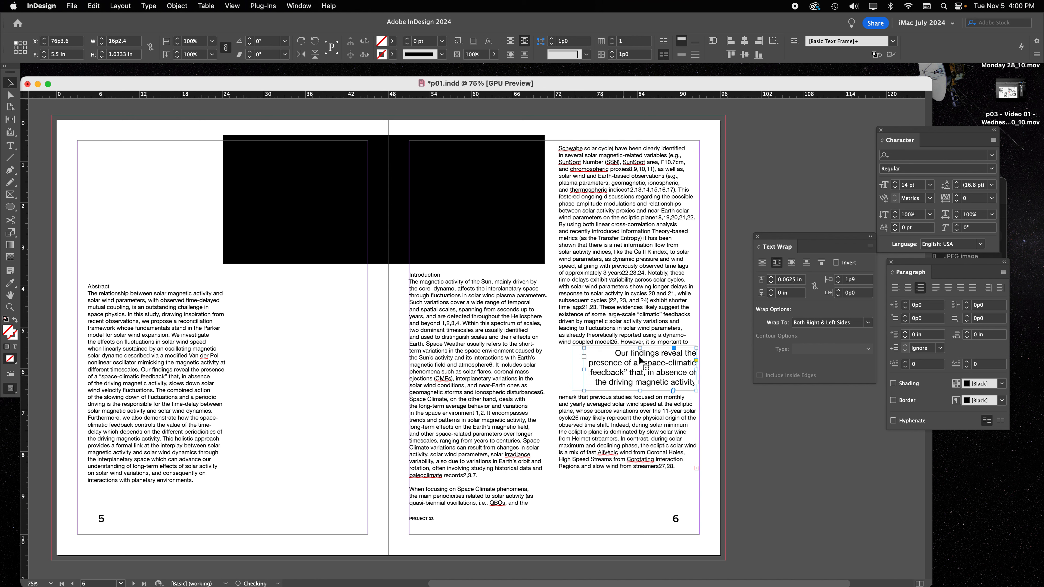
Move the pull quote's frame to about X 74p6, Y 5.5333 in within page 6's second column
click(773, 478)
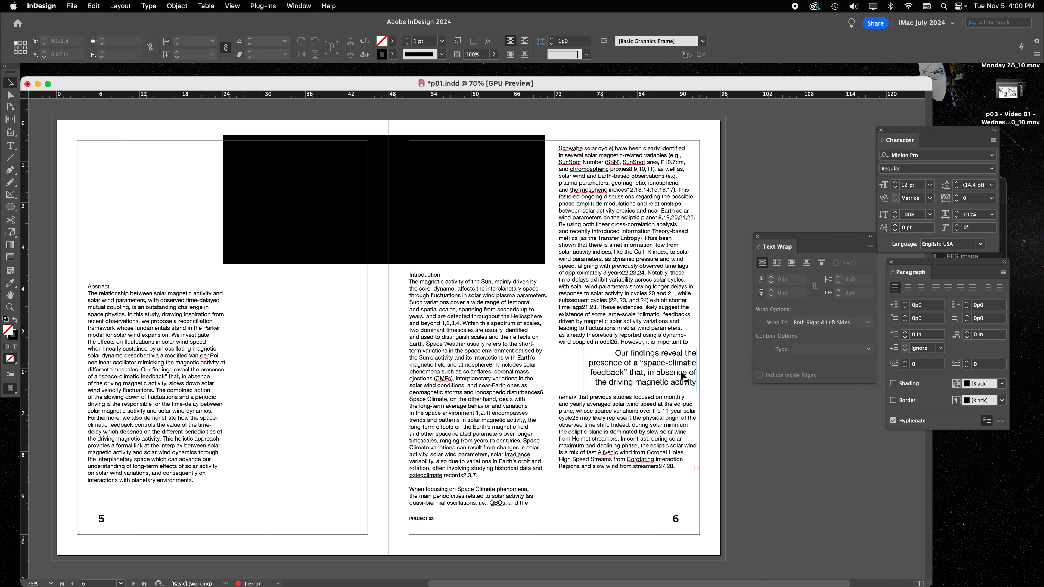
drag(669, 375, 669, 376)
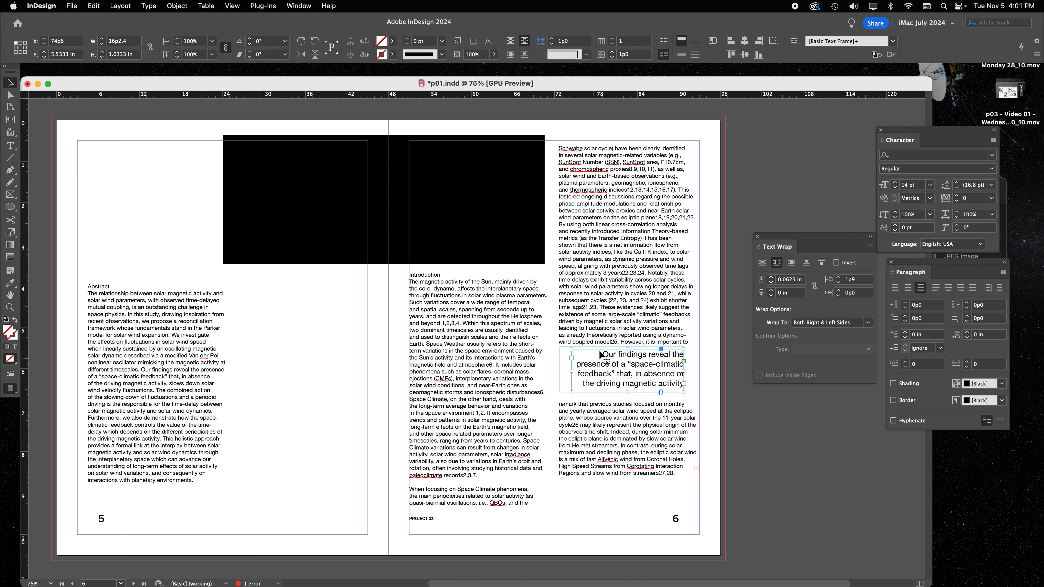
click(317, 365)
Copy the word Abstract into a new text frame about 7p9.6 by 1.38 in on page 5, at X 33p3.6, Y 5.07 in
double_click(102, 287)
double_click(103, 287)
key(super+c)
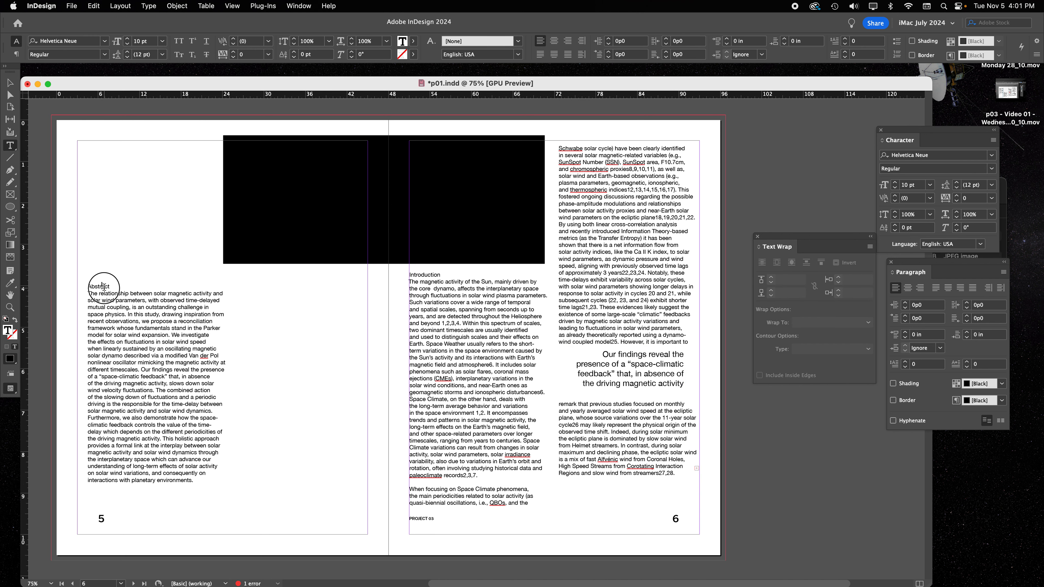
drag(287, 330, 343, 386)
key(super+v)
key(super+a)
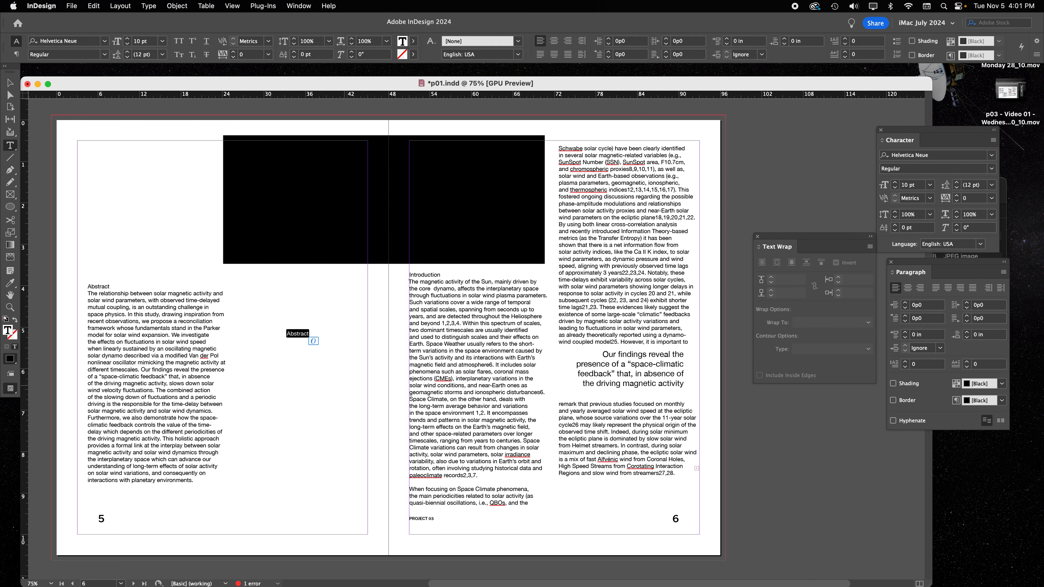
Replace the new frame's text with an opening quotation mark “ and set it to 37 pt
text(“)
key(super+a)
click(161, 43)
click(153, 164)
click(127, 39)
click(127, 40)
click(127, 40)
click(127, 39)
click(127, 40)
click(127, 40)
click(127, 40)
Shrink the quotation mark's frame to about 2p6 by 0.555 in
click(8, 82)
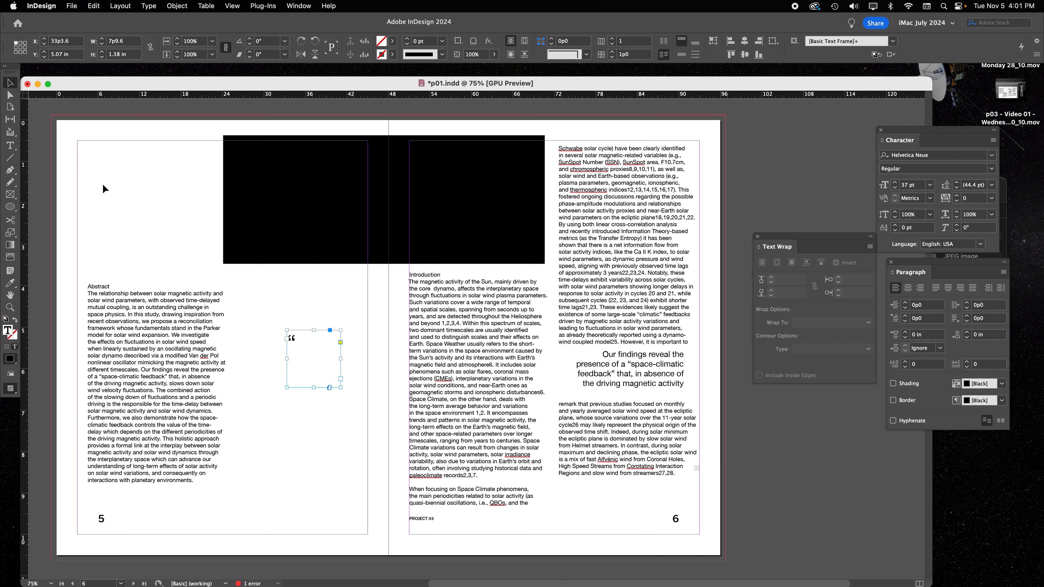
drag(341, 388, 304, 354)
click(330, 401)
Lighten the quotation mark to gray by lowering the tint of its black text colour
double_click(301, 346)
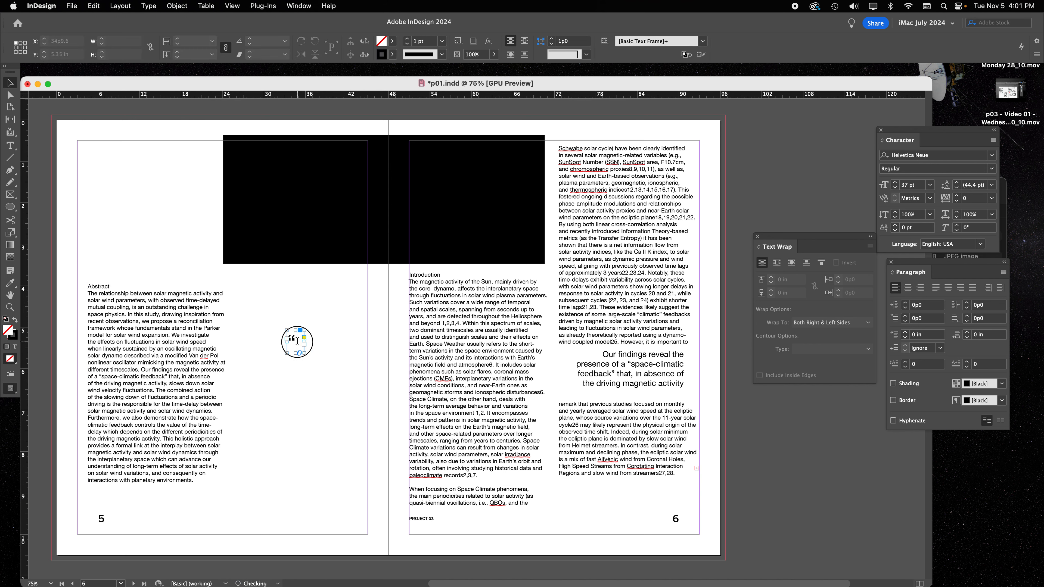
click(414, 42)
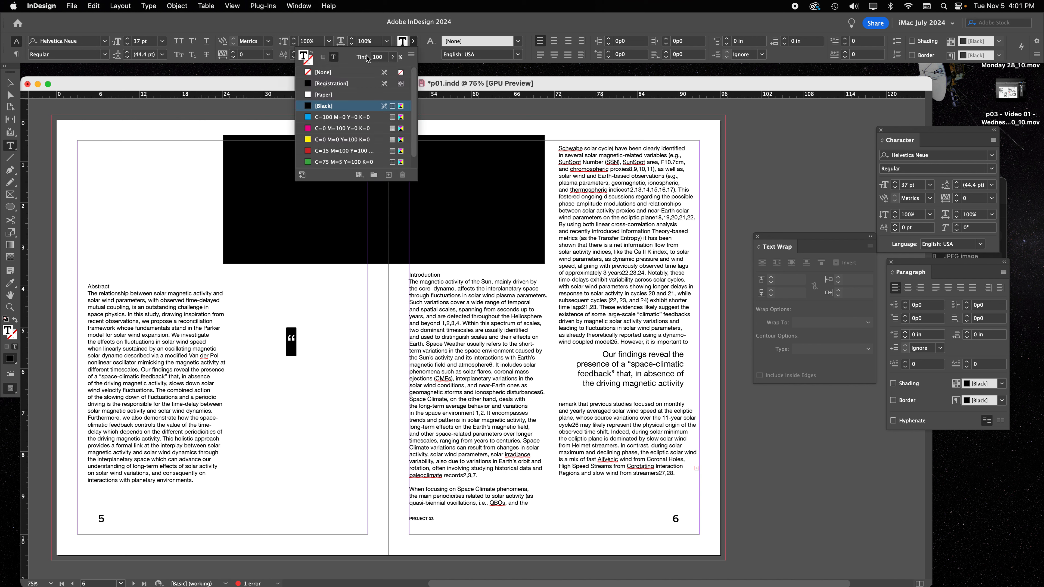
click(381, 57)
key(Return)
click(9, 83)
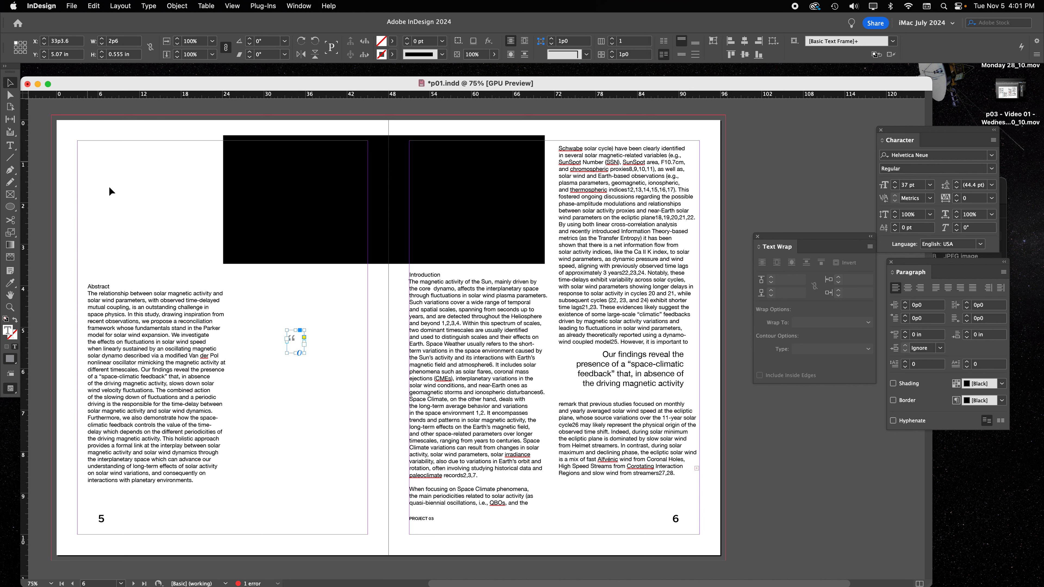
Move the quotation mark's frame to about X 35p10.8, Y 5.695 in on page 5 and set it to ignore text wrap
click(295, 347)
drag(296, 351, 563, 366)
drag(600, 365, 313, 364)
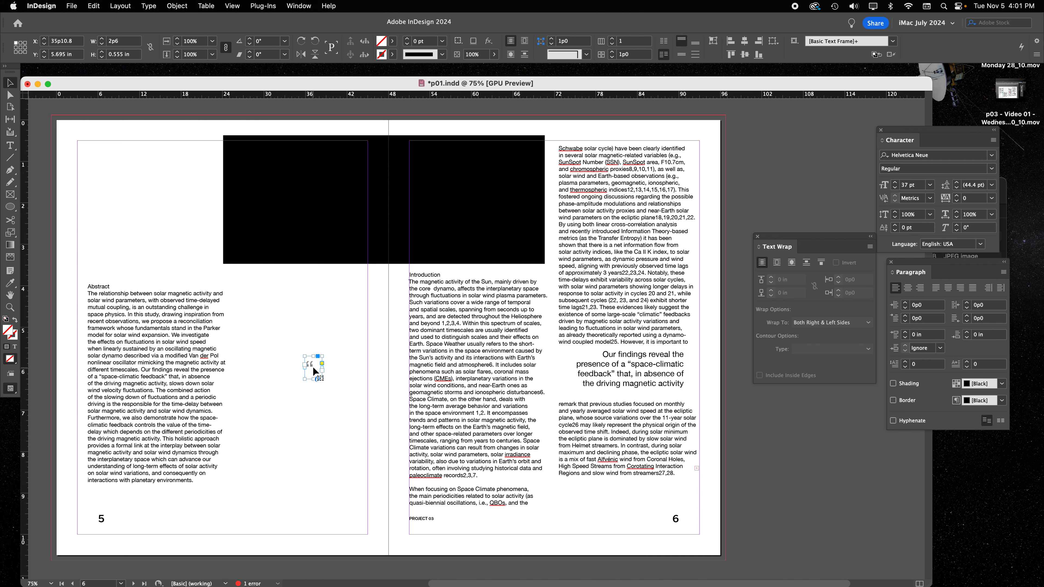
key(super+b)
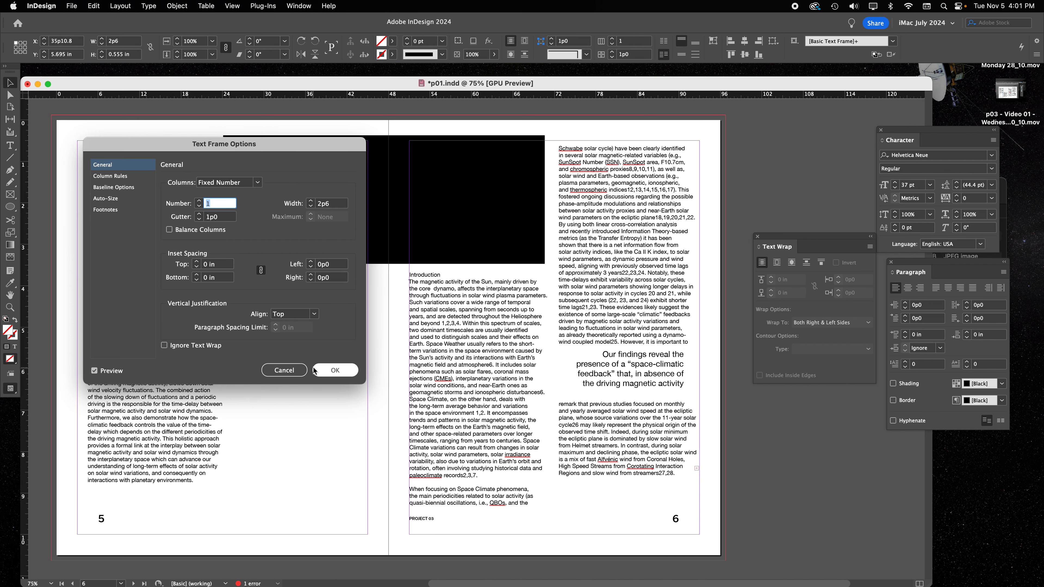
click(164, 346)
click(335, 370)
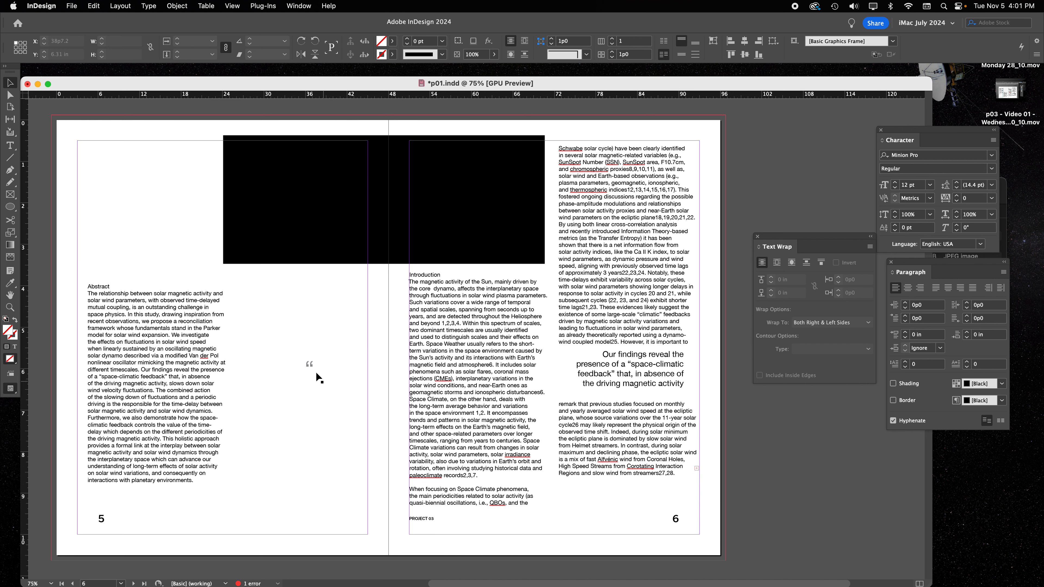
Position the quotation mark just before the pull quote's first line on page 6, at about X 77p2, Y 5.4311 in
drag(315, 373, 598, 365)
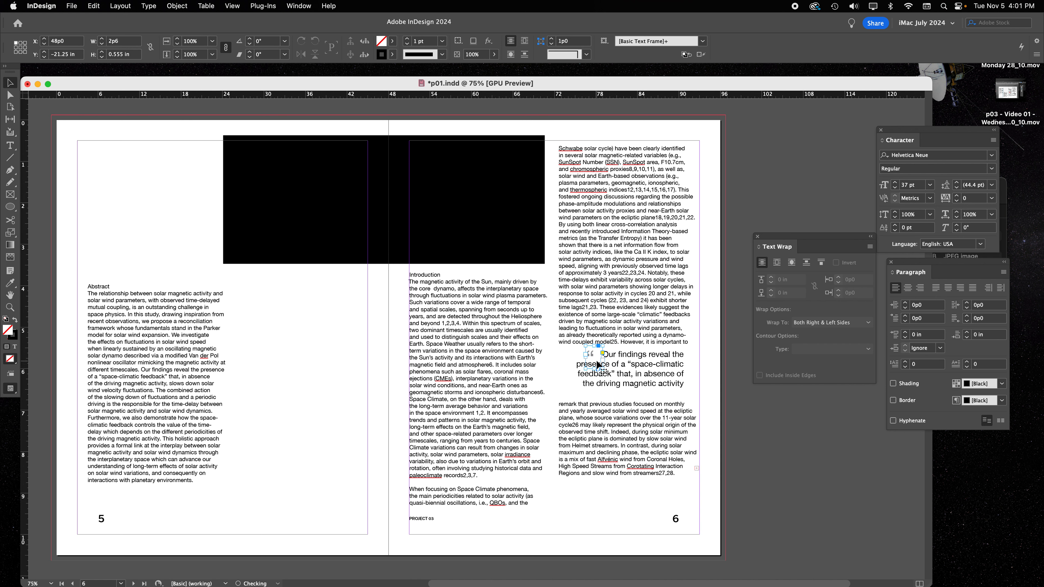
key(Right)
key(Right)
key(Right)
key(Right)
key(Right)
key(Right)
key(Right)
key(Down)
key(Up)
key(Right)
key(Right)
key(Down)
key(Right)
key(Up)
click(370, 369)
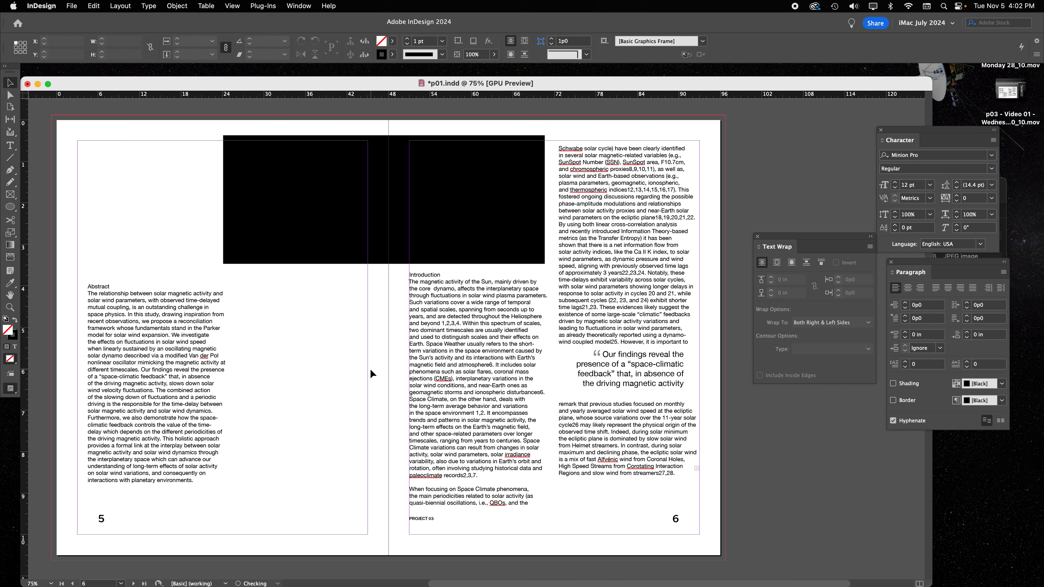
Duplicate the quotation mark's frame beside the Abstract on page 5 and enlarge it to about 18p9.6 by 4.6767 in
click(603, 359)
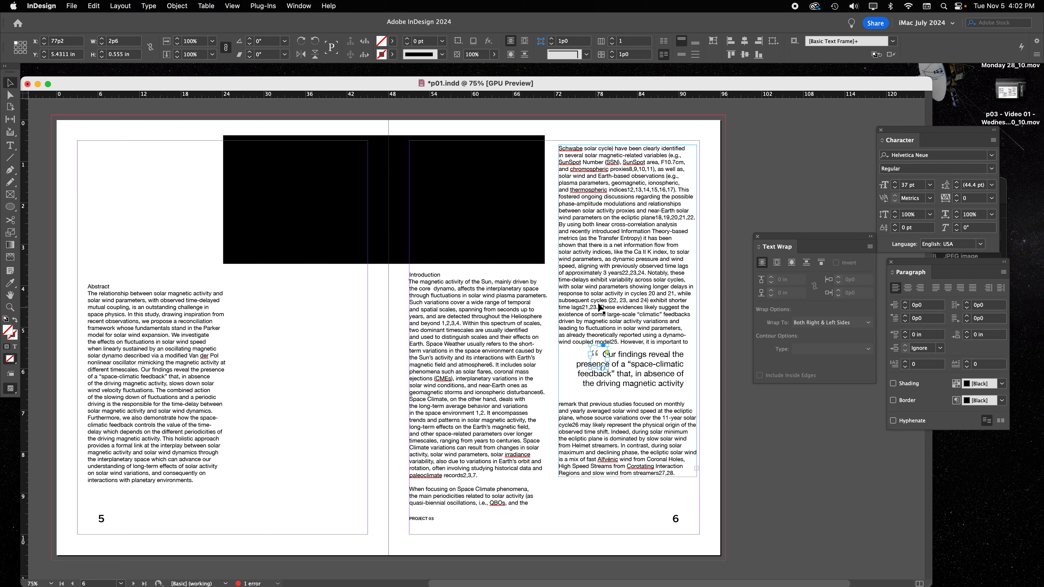
click(162, 349)
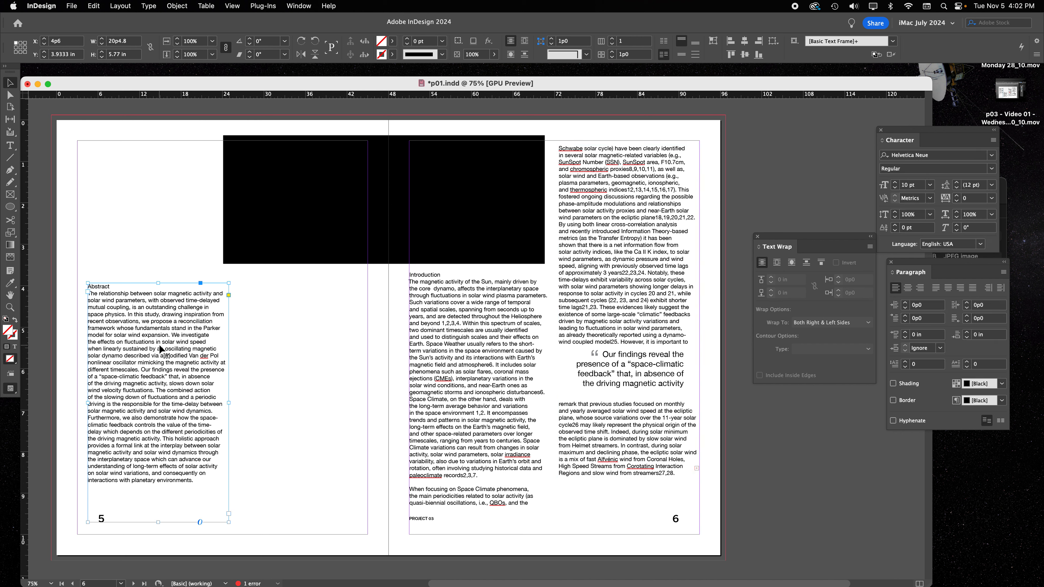
click(587, 361)
drag(587, 360, 372, 477)
Copy all of the Abstract text and paste it over the quotation mark in the enlarged duplicate frame
double_click(146, 364)
key(super+a)
key(super+c)
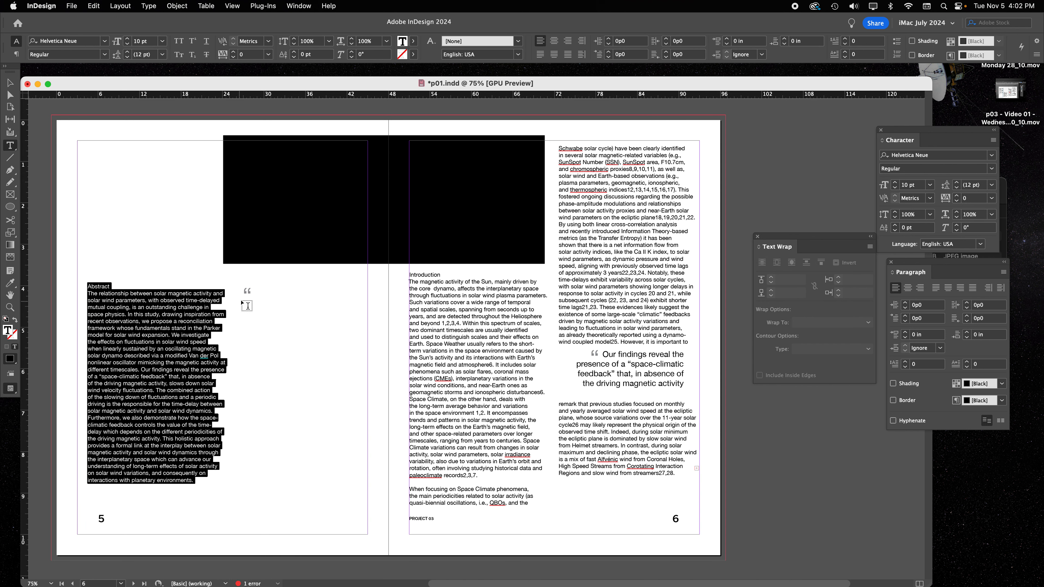
click(279, 304)
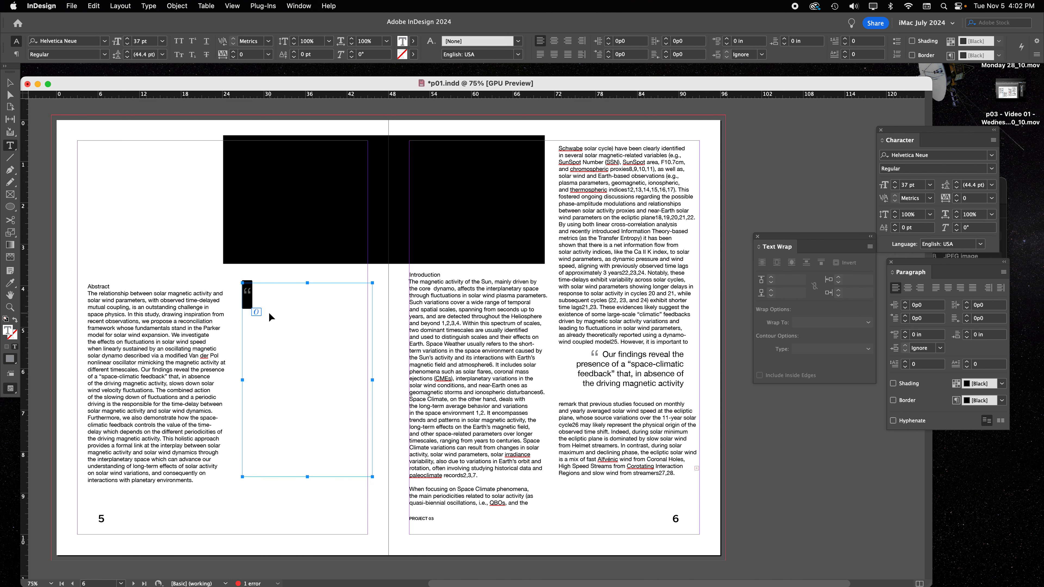
key(super+v)
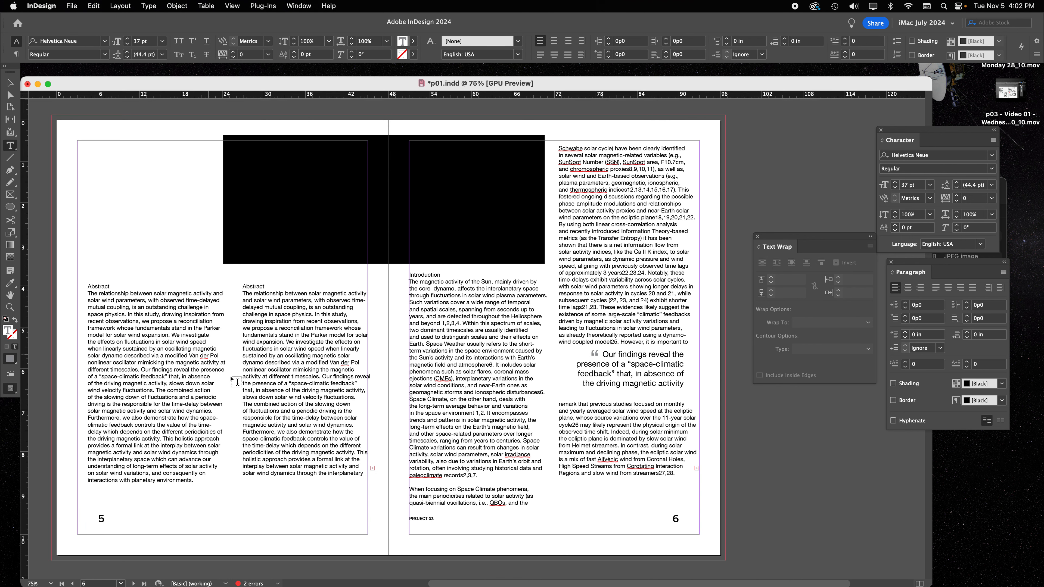
Shift both Abstract frames left, placing the copy at about X 22p0, Y 4.2667 in, and move the pull quote over the copy
click(11, 83)
drag(180, 362, 90, 374)
drag(316, 371, 283, 385)
drag(619, 373, 300, 389)
click(304, 326)
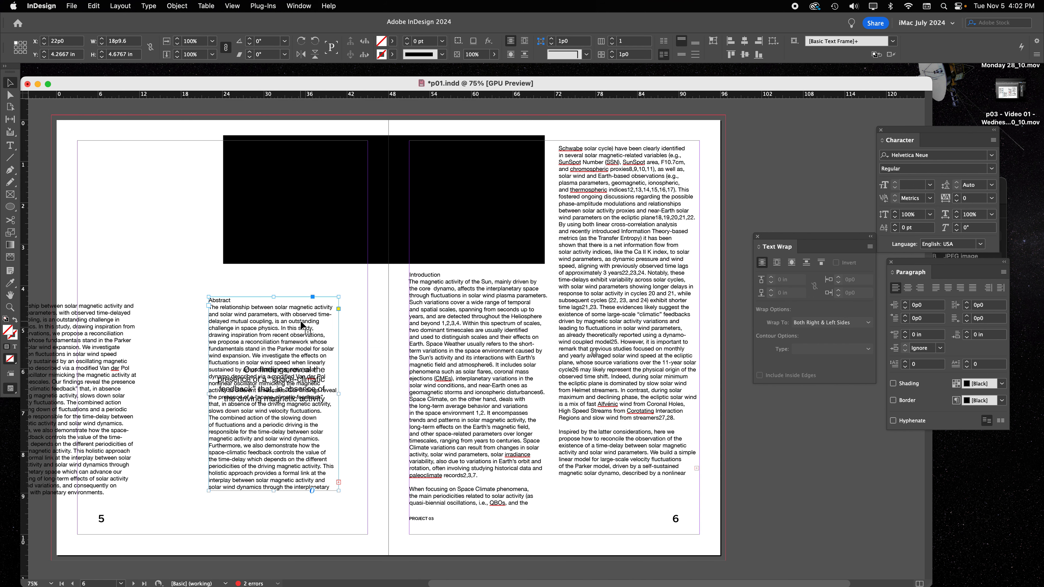
Turn off Ignore Text Wrap for the copied Abstract frame so its text flows around the pull quote
key(super+b)
click(167, 345)
click(340, 368)
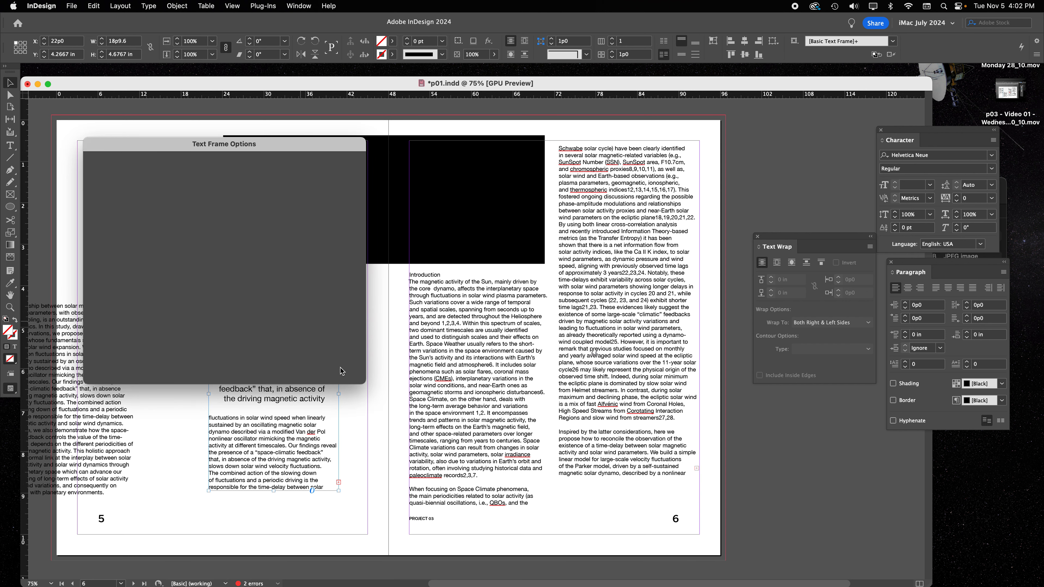
Move the separate gray quotation mark from page 6 onto page 5, left of the relocated pull quote
click(580, 362)
drag(580, 362, 157, 382)
click(185, 323)
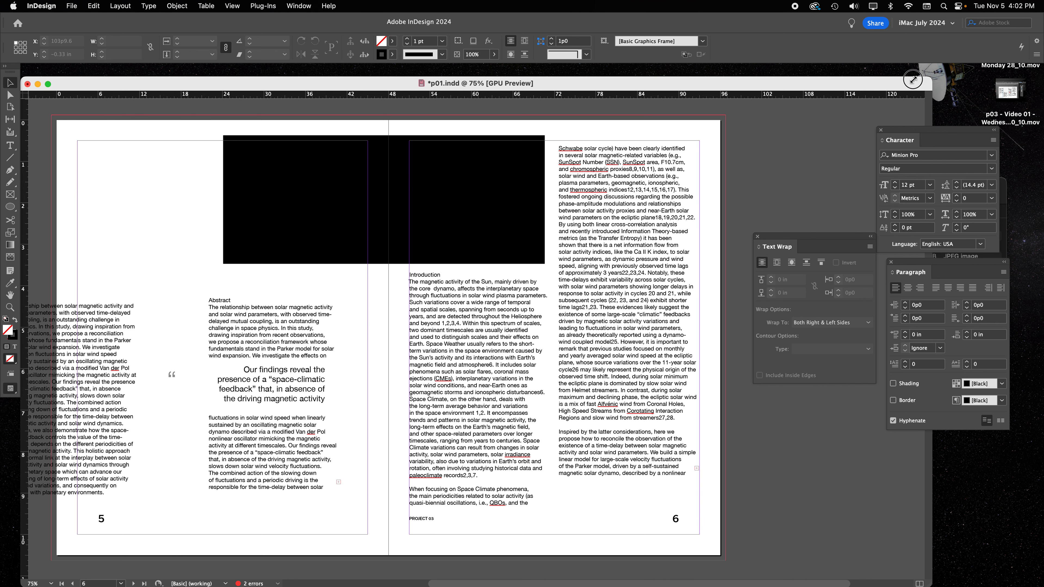
Shrink the document window and rearrange the Character, Text Wrap and Paragraph panels to bring the Finder image folder into reach
drag(913, 79, 806, 82)
drag(921, 130, 1, 169)
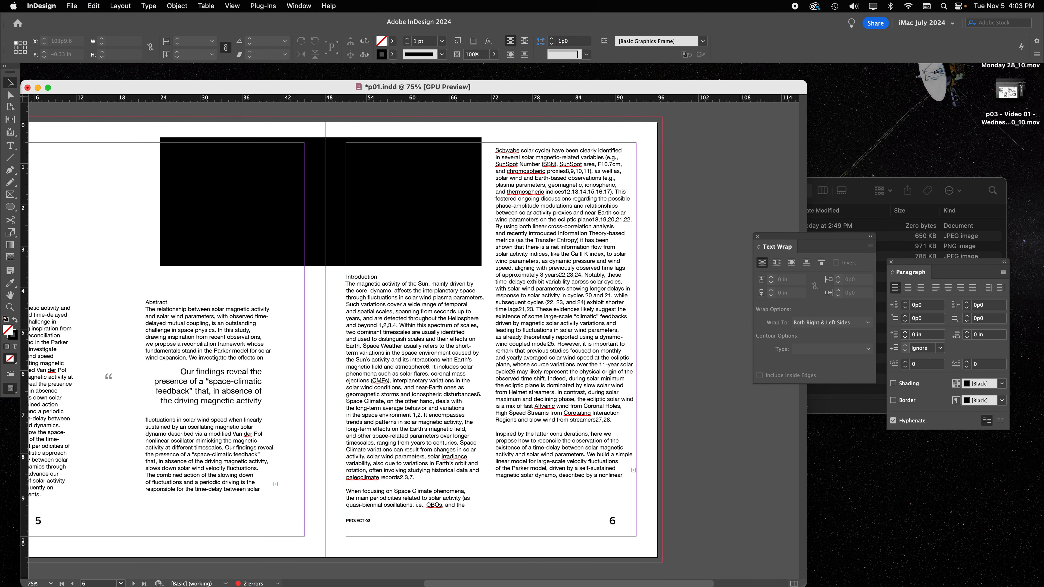
drag(821, 240, 888, 208)
drag(989, 262, 1, 313)
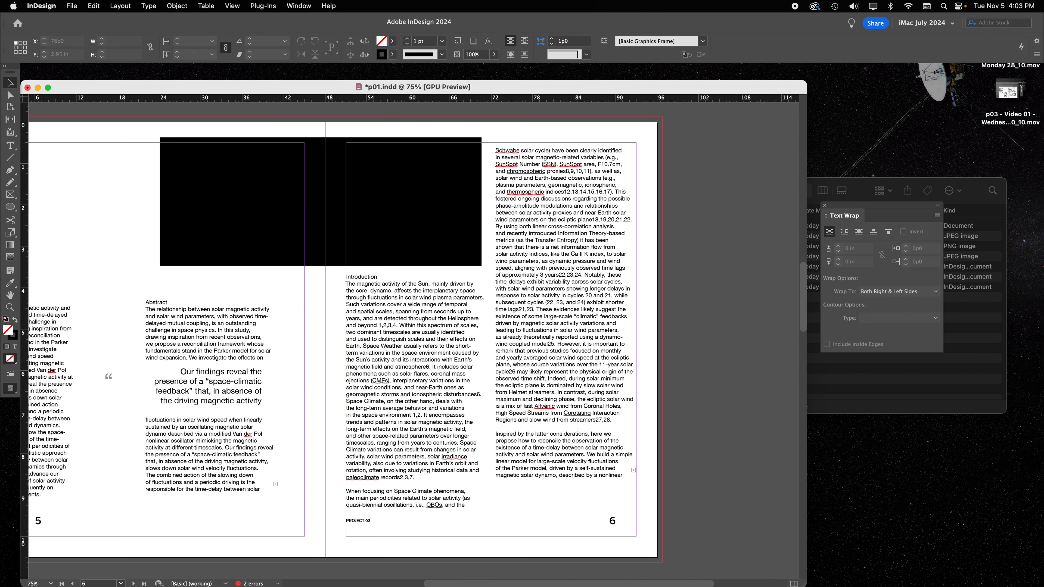
drag(906, 209, 965, 343)
click(863, 183)
drag(865, 186, 882, 161)
Place the red apple image from the Finder folder at 17p6 by 2.9167 in, about X 43p7.2, Y 4.81 in
drag(572, 210, 744, 500)
click(572, 89)
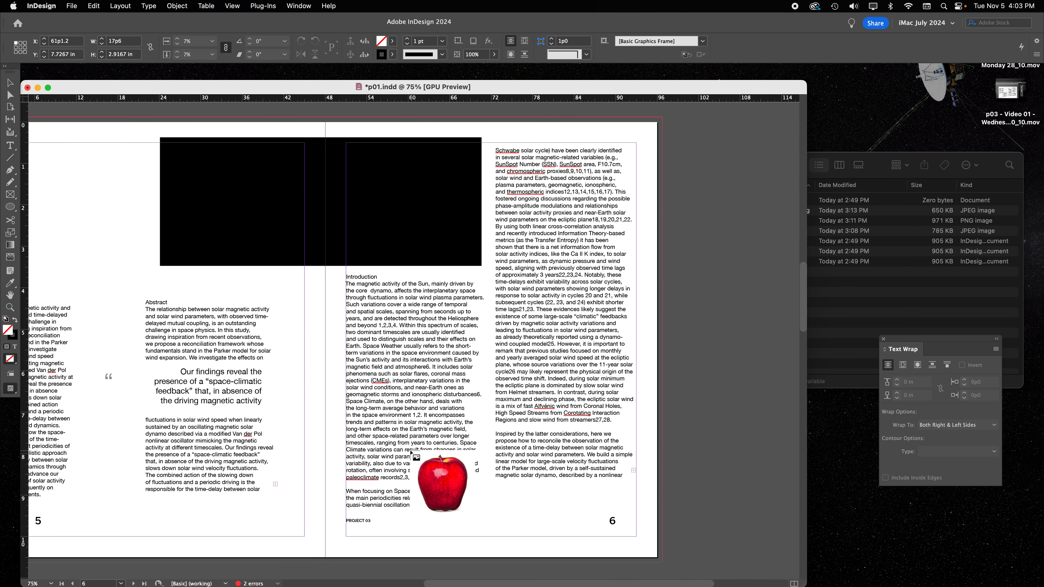
click(295, 322)
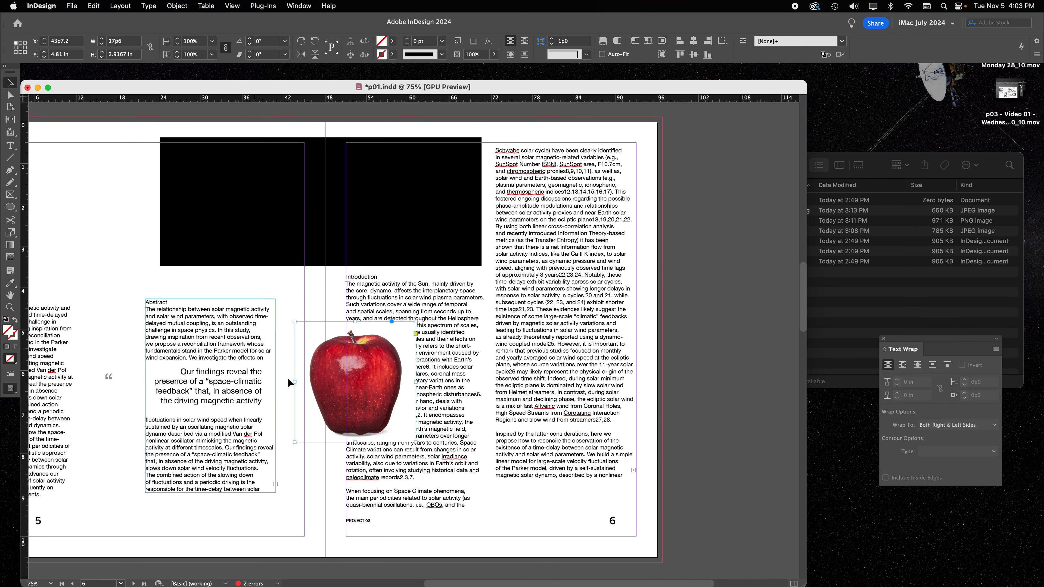
Move the apple between page 6's text columns to about X 62p9.6, Y 5.5333 in and send it to the back
drag(323, 410, 455, 442)
key(super+shift+bracketleft)
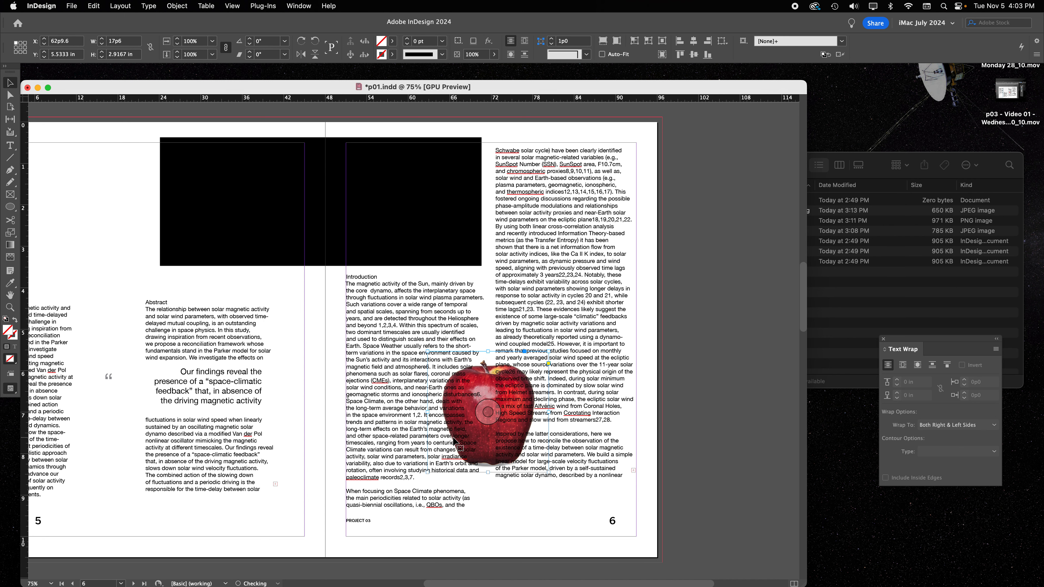
Wrap the body text around the apple's object shape using the Detect Edges contour and a 0.25 in offset
click(918, 365)
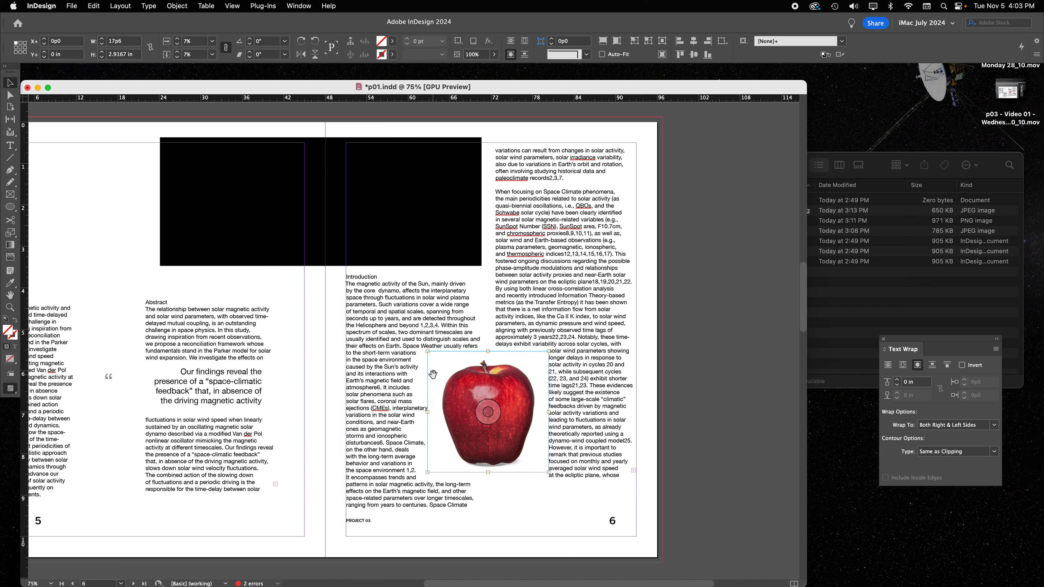
click(649, 492)
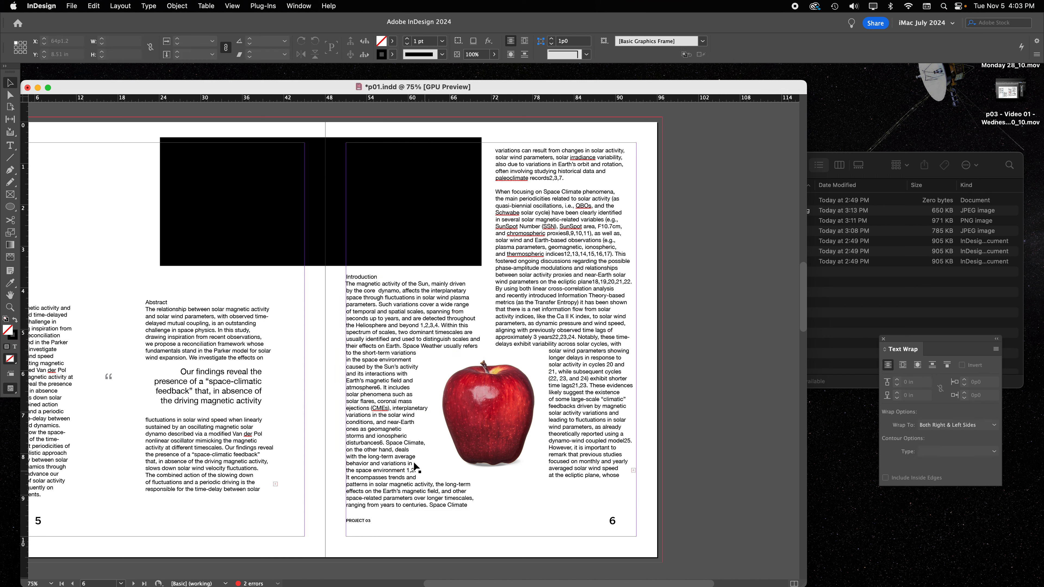
click(493, 363)
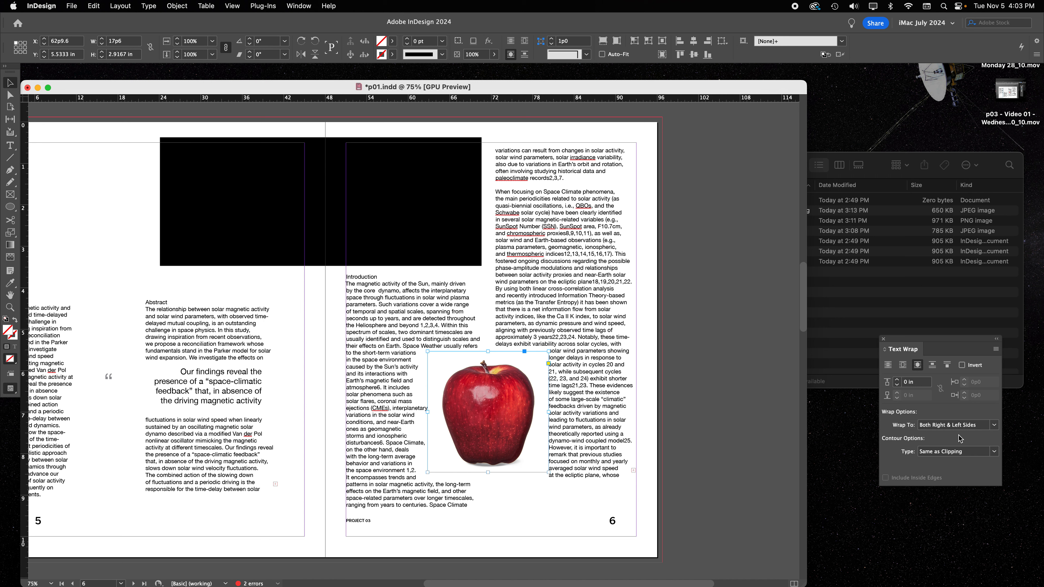
click(996, 453)
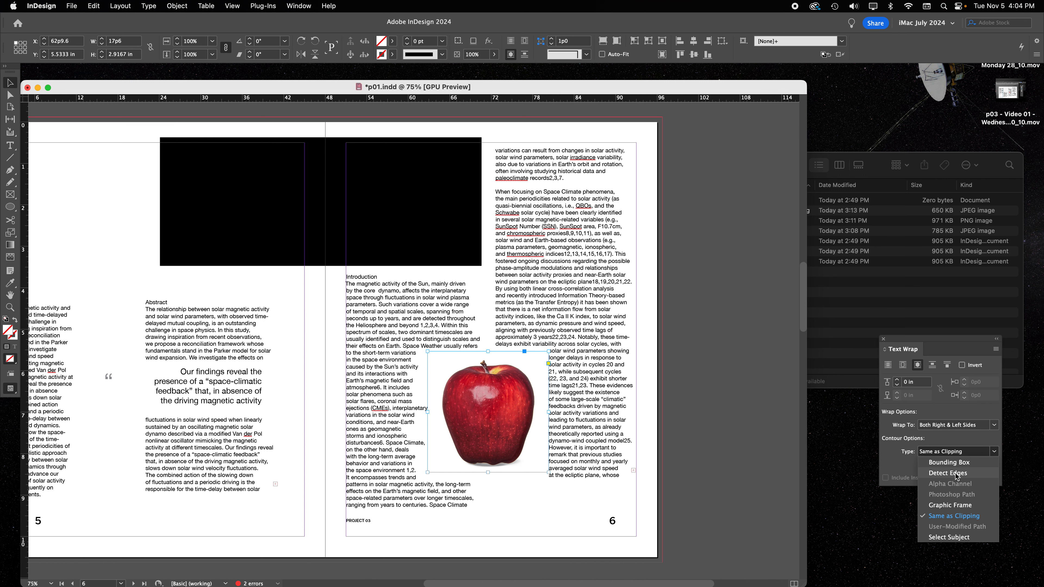
click(949, 473)
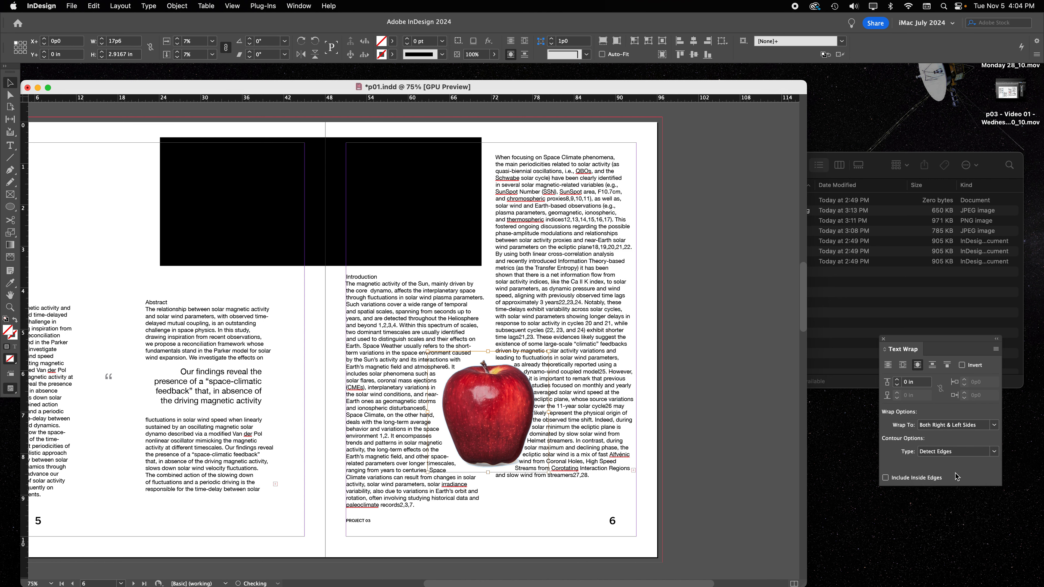
click(898, 381)
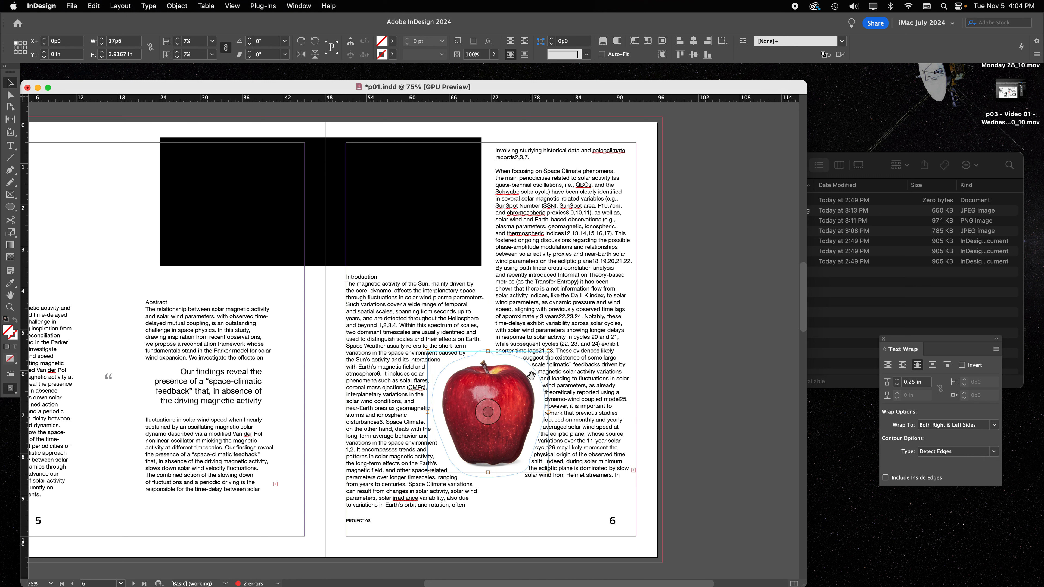
click(724, 537)
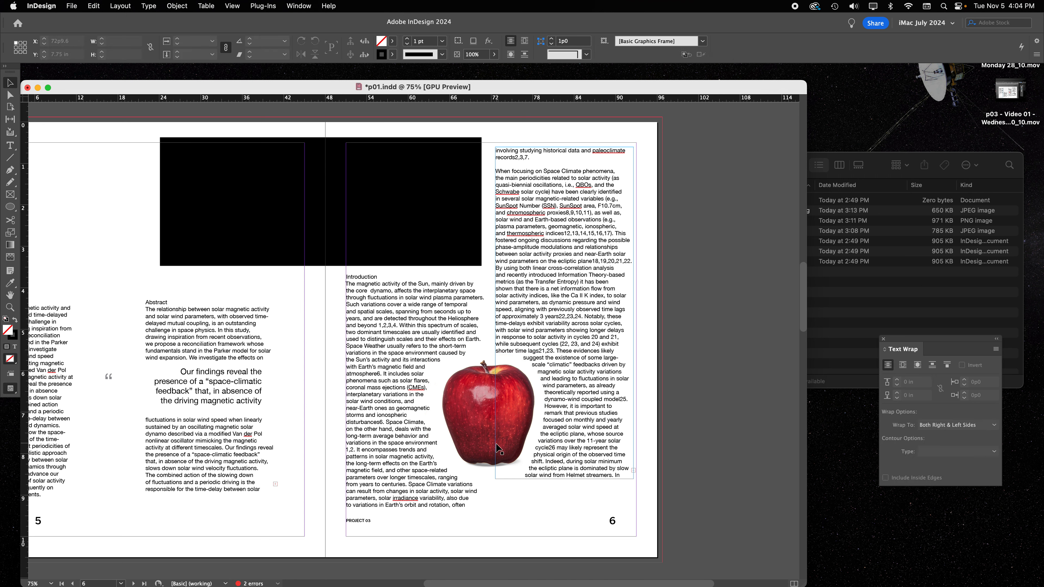
Change the apple's text wrap contour type to Select Subject
click(499, 461)
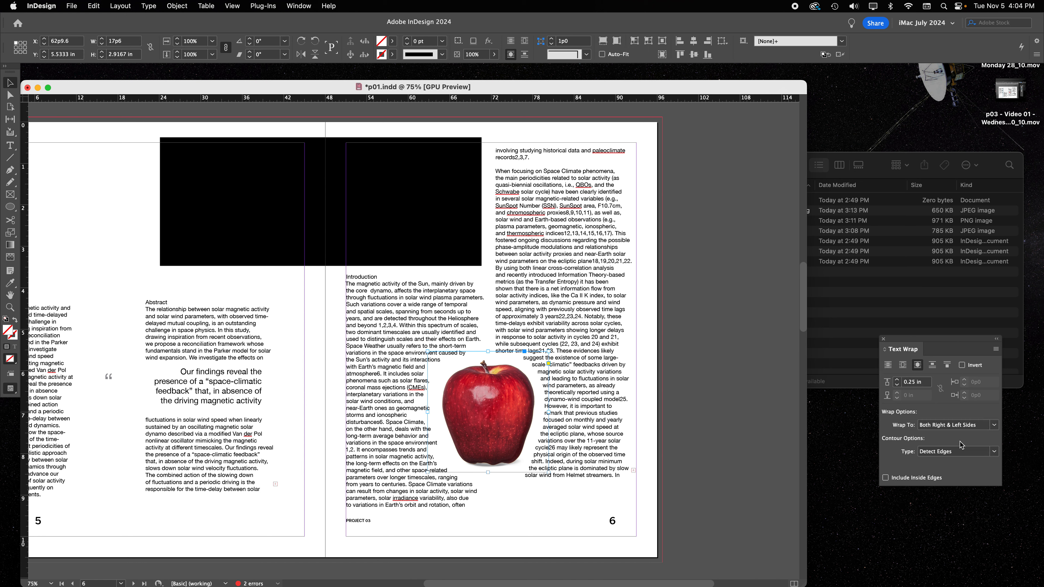
click(994, 453)
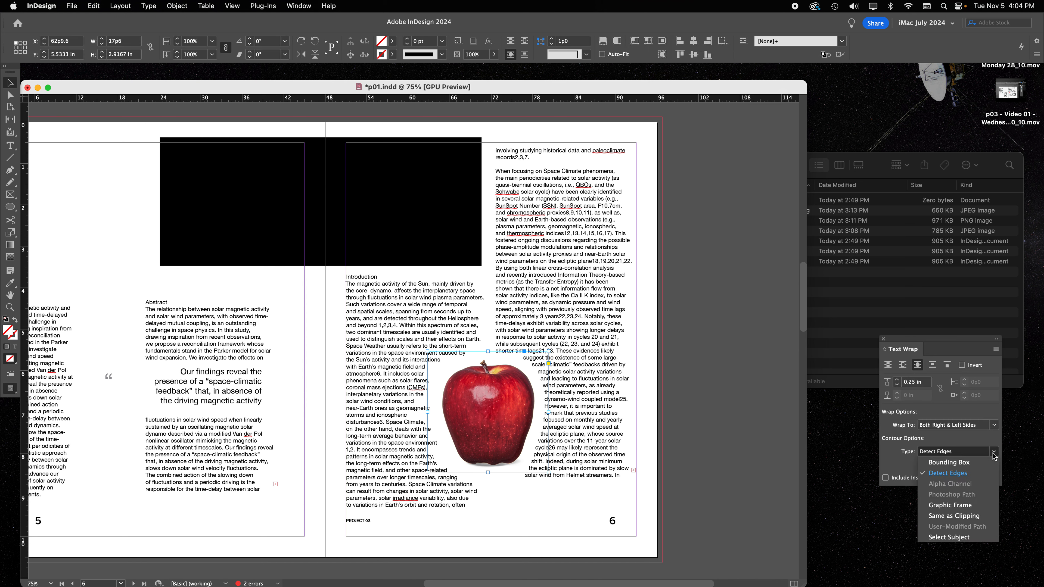
click(959, 538)
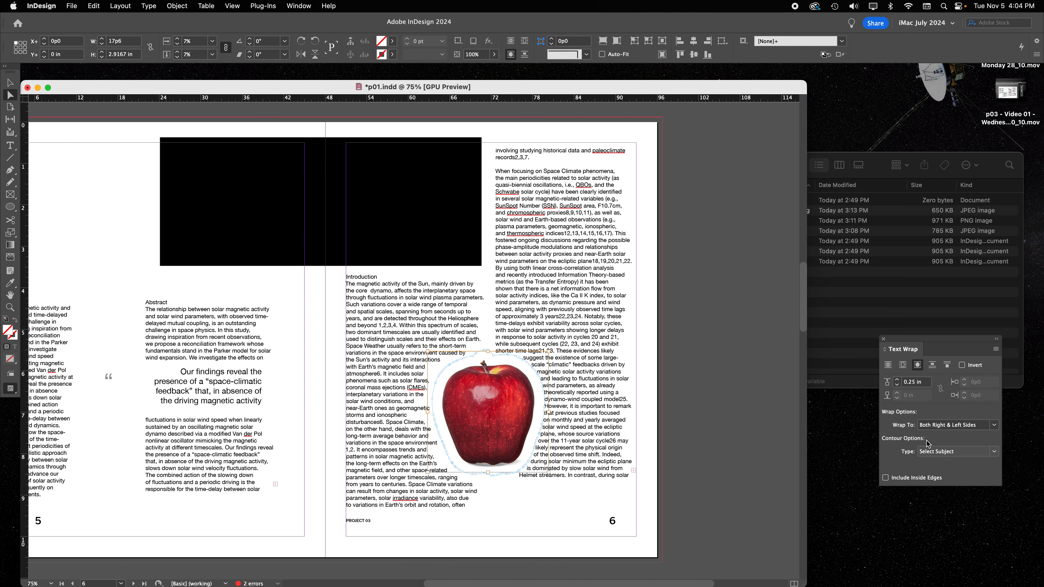
click(328, 332)
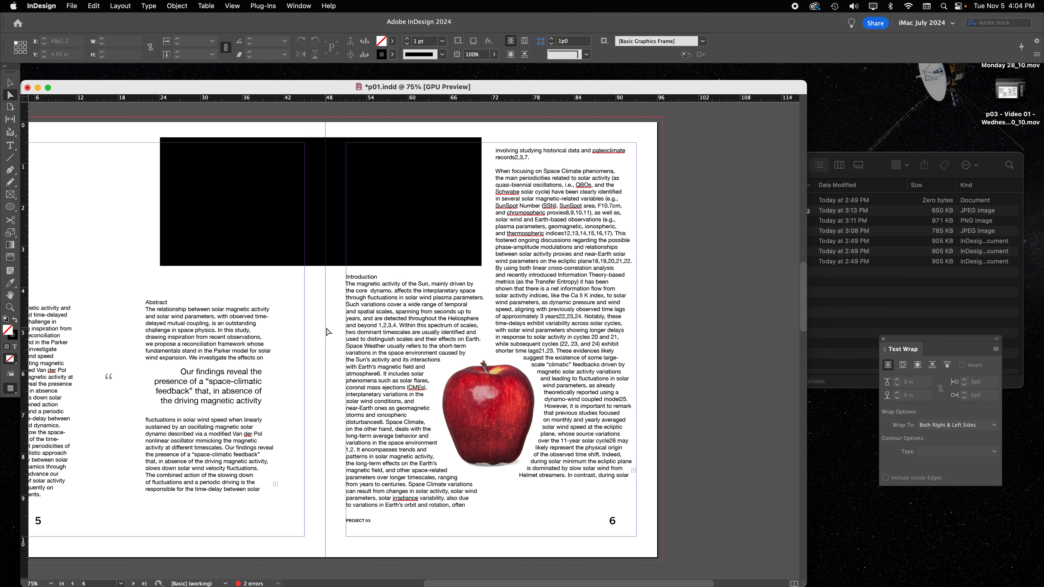
scroll(328, 332, left, 3)
click(11, 83)
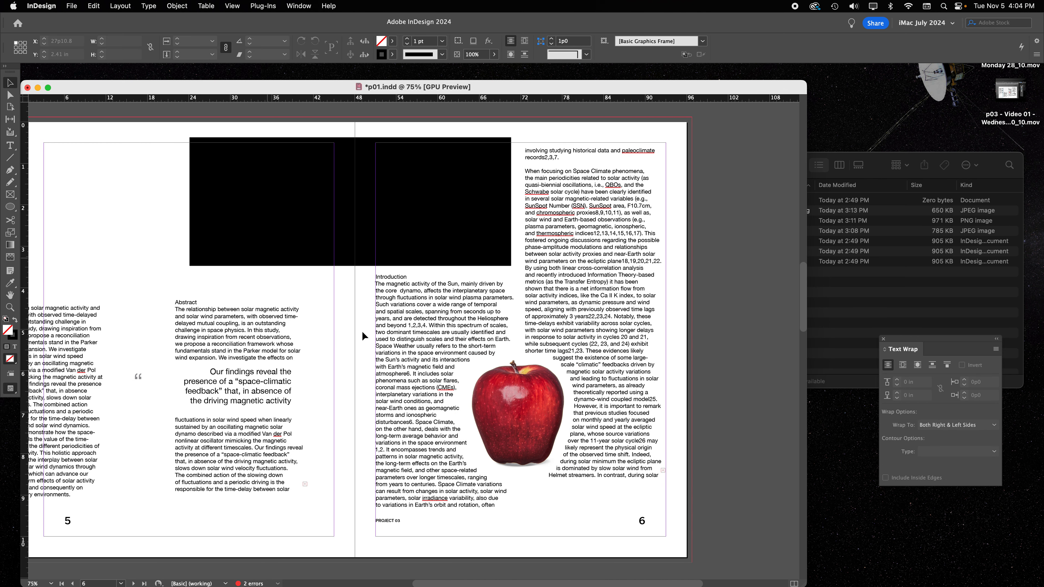
Delete the apple and adjust the black rectangle to about X 24p9, Y 0.5 in, with a height of about 3.01 in
click(566, 388)
click(522, 468)
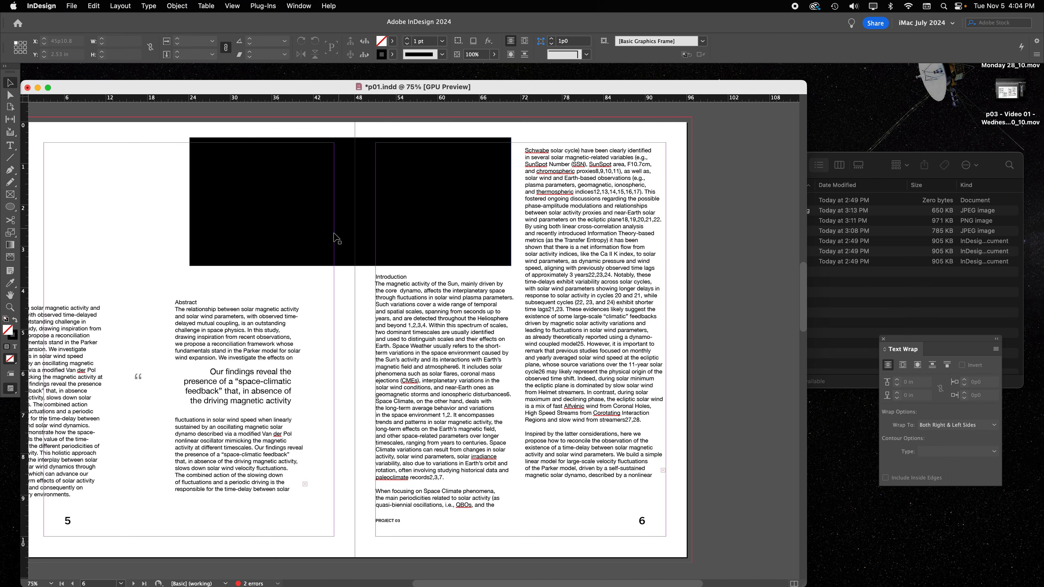
drag(453, 218, 458, 223)
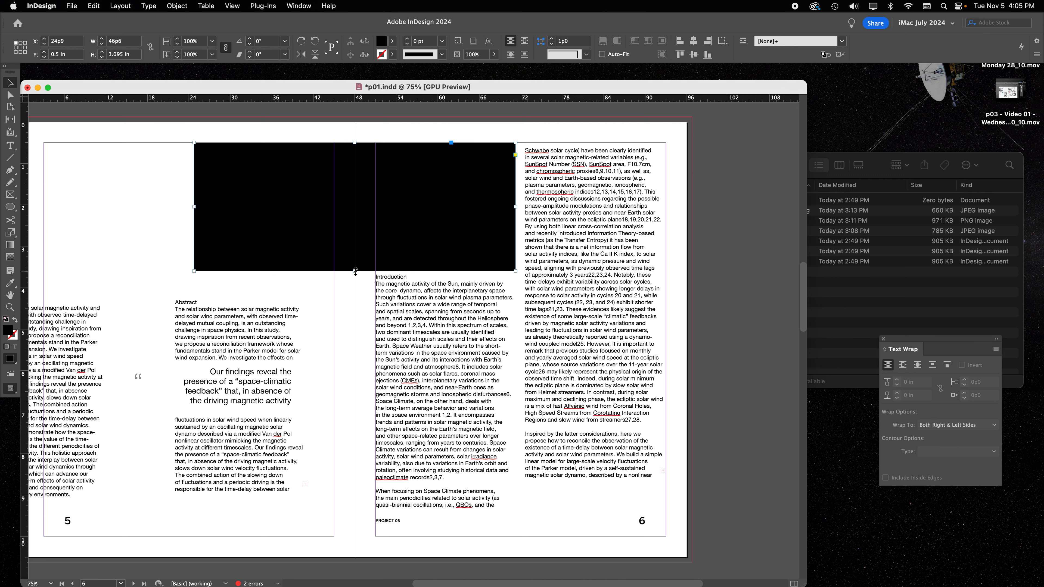
drag(356, 272, 356, 268)
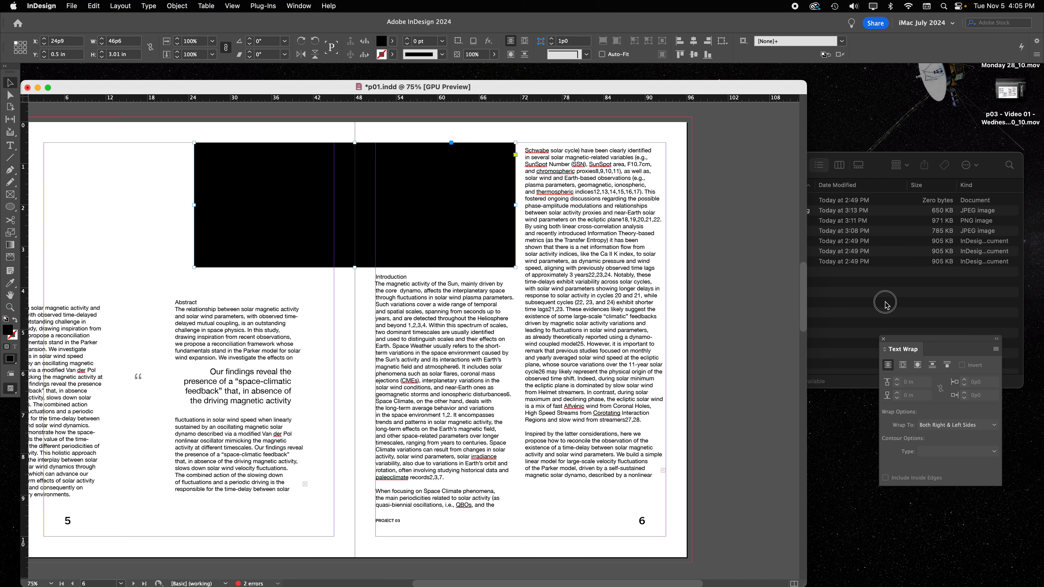
Place gsfc_20171208_archive_e000922_orig_square.jpg from the Finder folder into the black rectangle
click(874, 160)
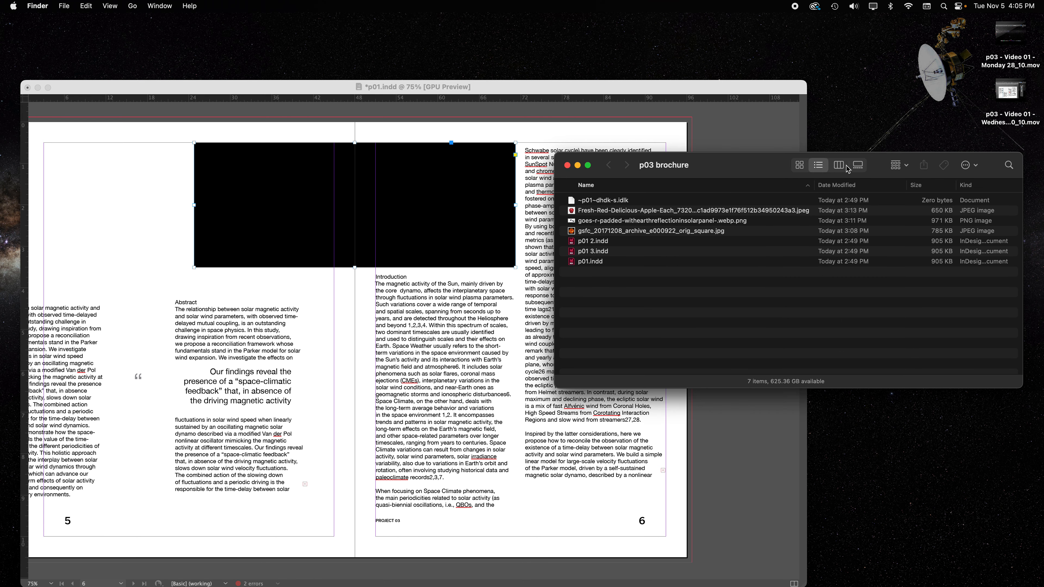
drag(703, 170, 806, 164)
drag(759, 227, 345, 178)
click(346, 178)
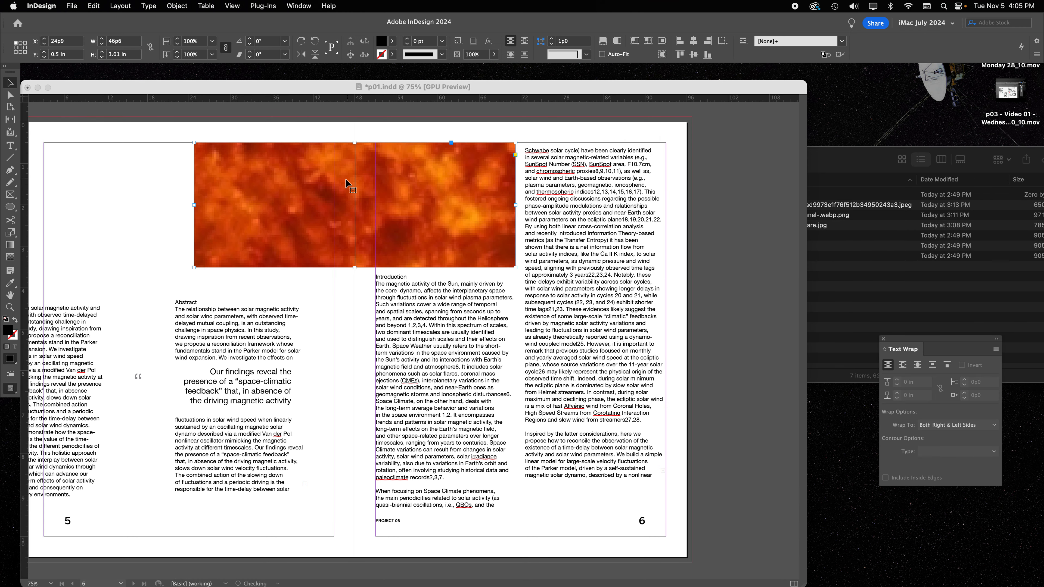
Scale the sun image inside the wide frame proportionally about its center to about 46p9.6 by 7.8 in
click(355, 204)
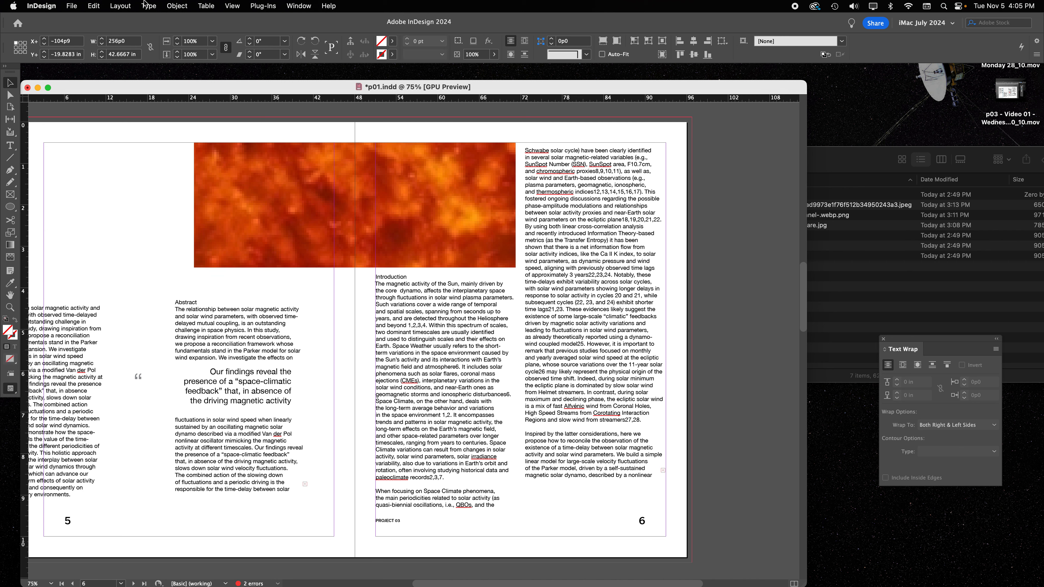
click(177, 6)
mouse_move(218, 220)
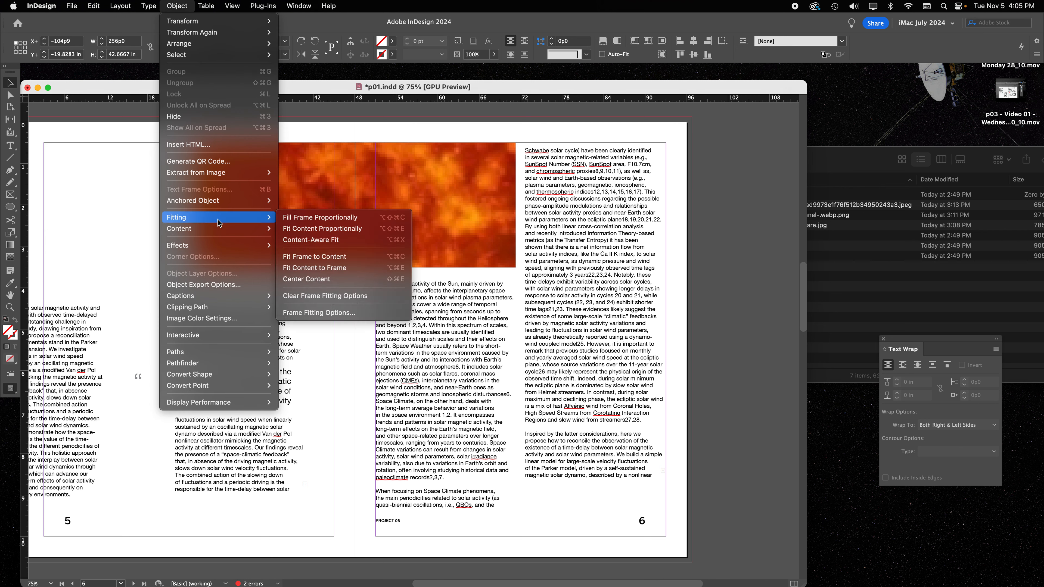
click(319, 229)
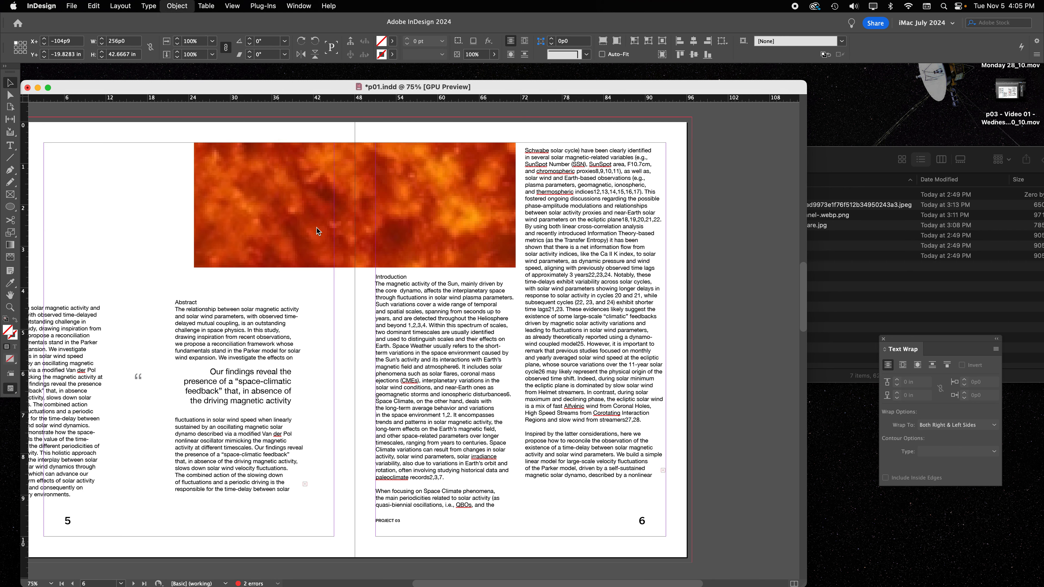
drag(417, 207, 517, 207)
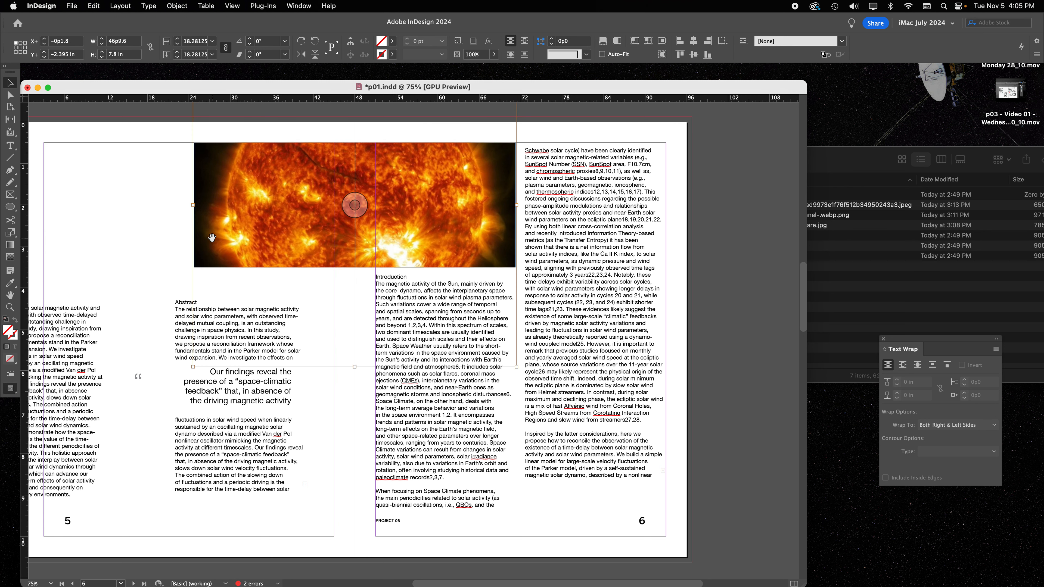
Place a second copy of the sun image from Finder, crop its frame, and move it to page 5's upper outer corner
click(747, 241)
click(821, 281)
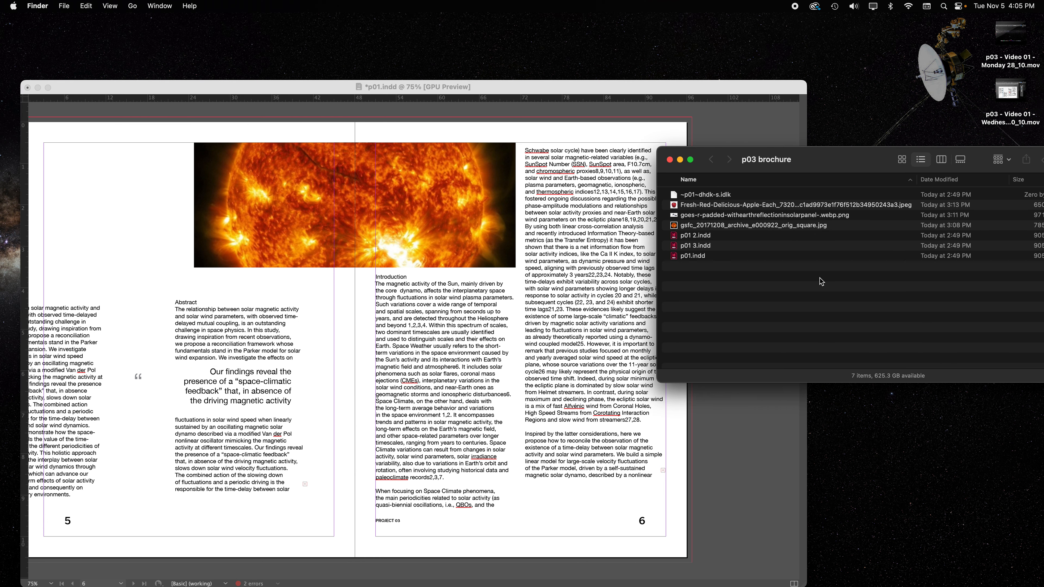
drag(674, 225, 315, 255)
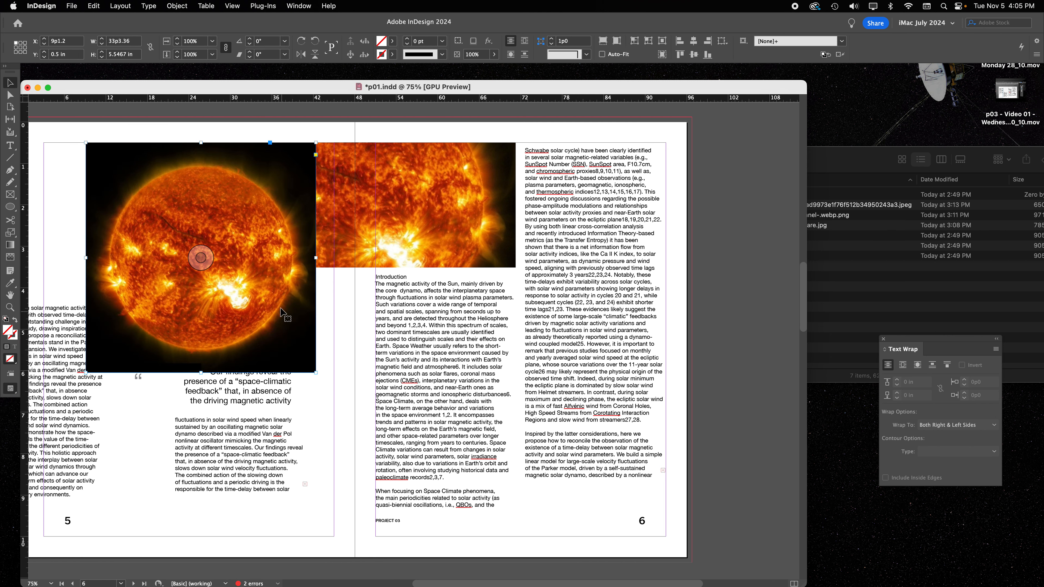
drag(181, 234, 192, 209)
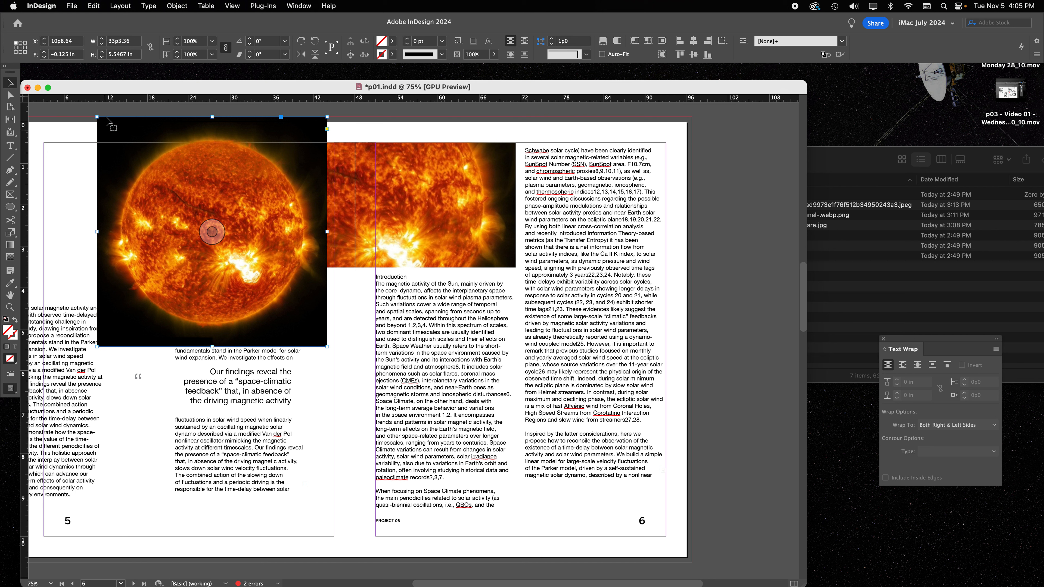
drag(327, 347, 237, 284)
drag(202, 246, 133, 268)
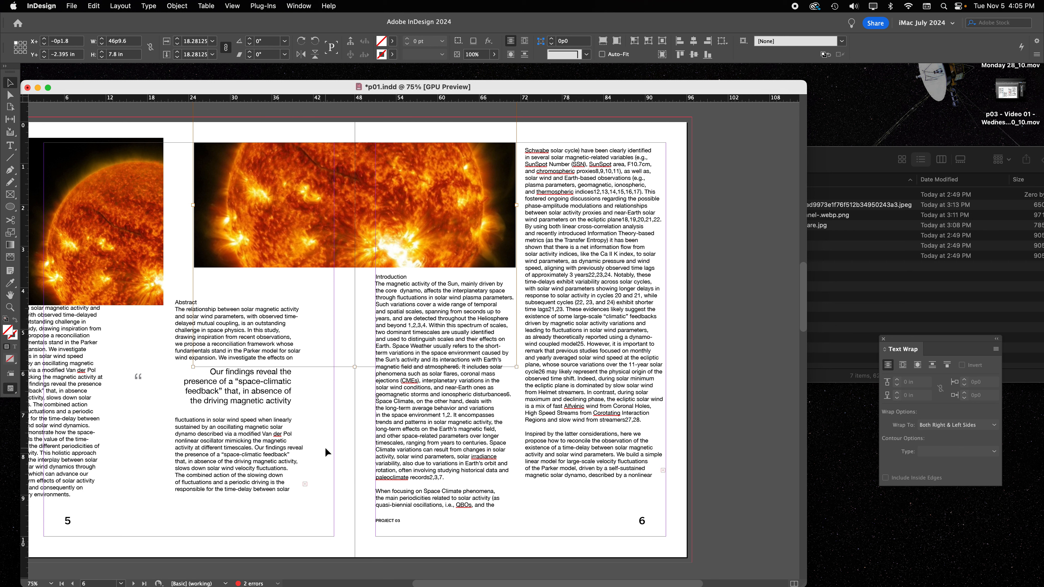
Extend the wide sun frame to about 4.11 in high and scale the smaller sun image within its frame to about 20p8.4 by 3.45 in
click(349, 255)
drag(354, 268, 354, 313)
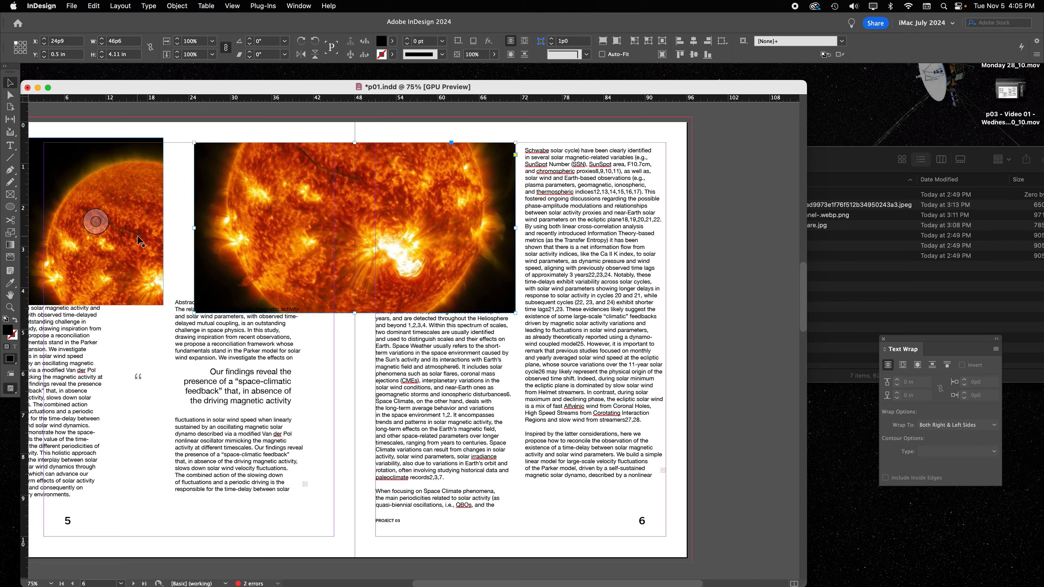
scroll(139, 239, left, 3)
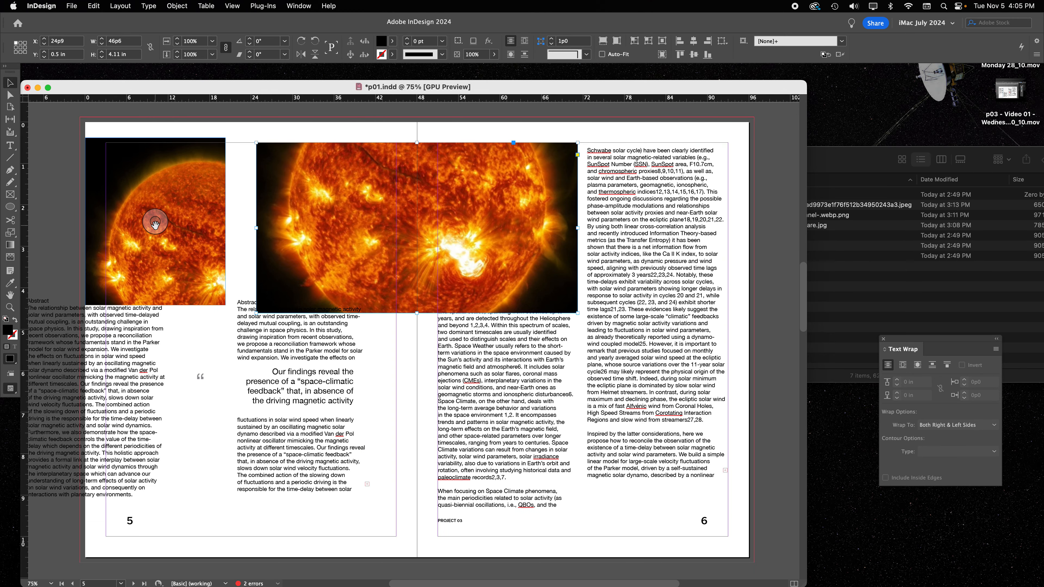
click(155, 222)
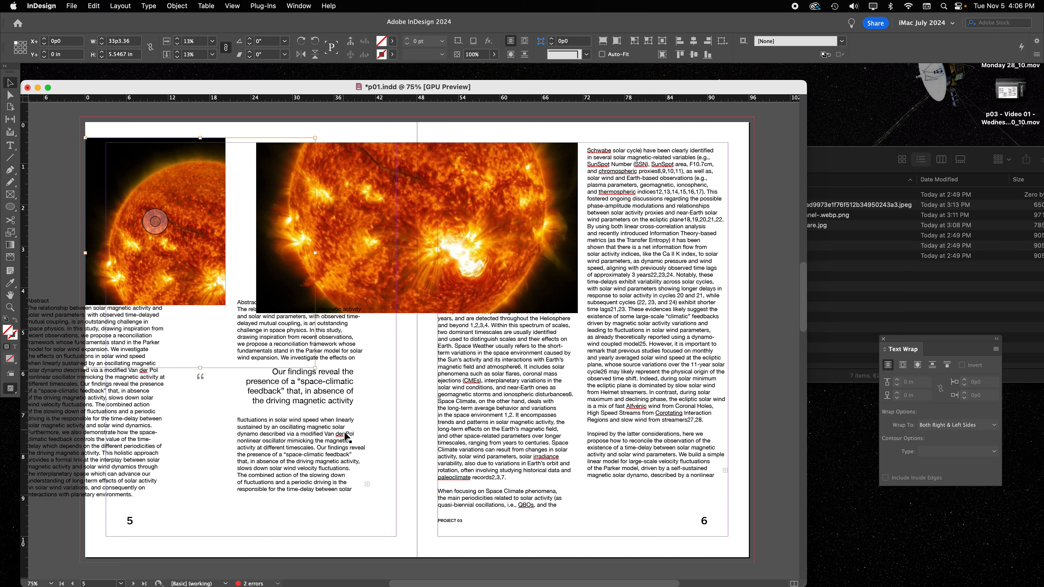
drag(315, 367, 252, 304)
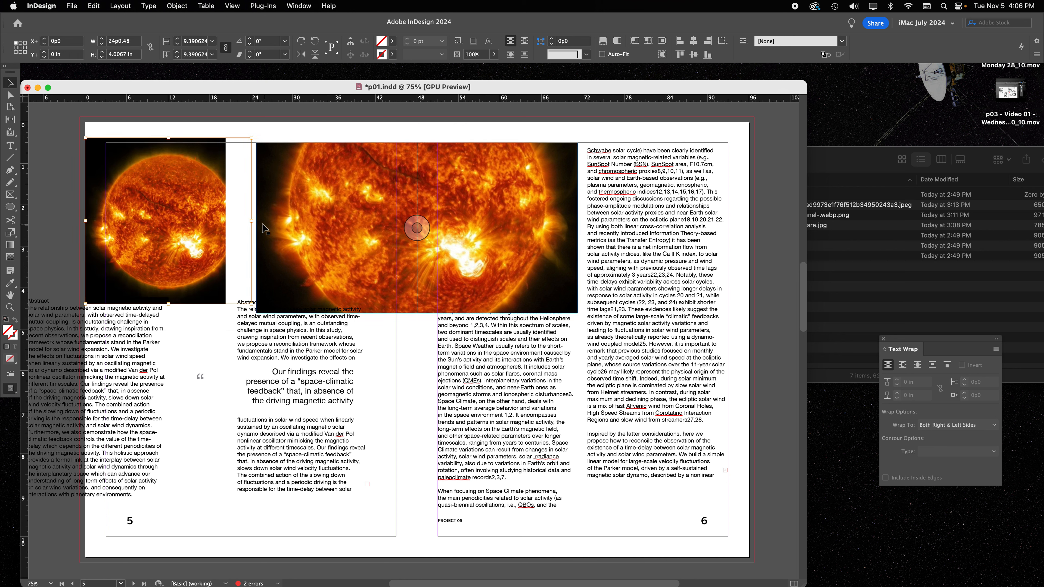
drag(251, 221, 228, 221)
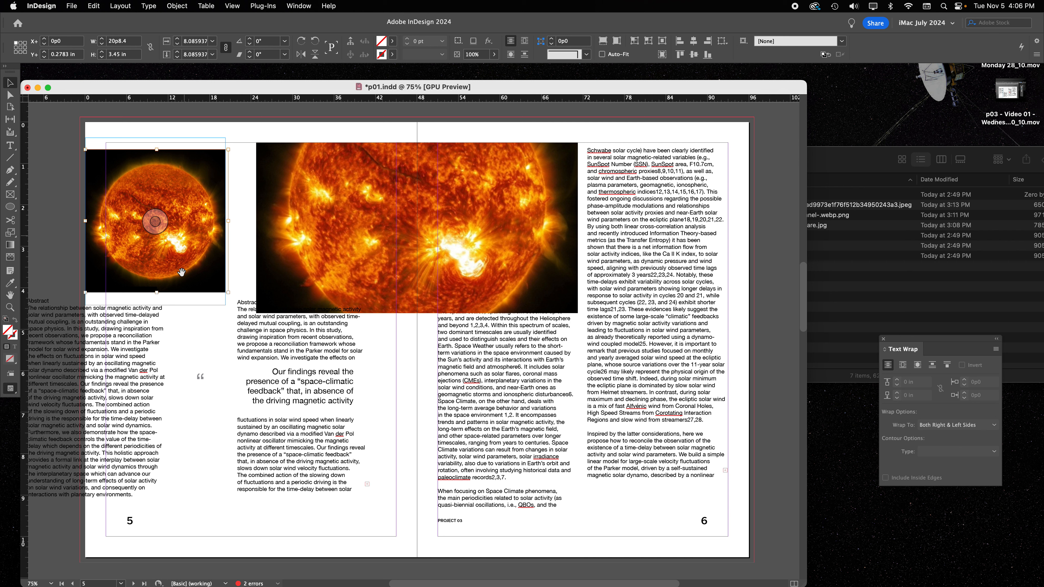
click(237, 265)
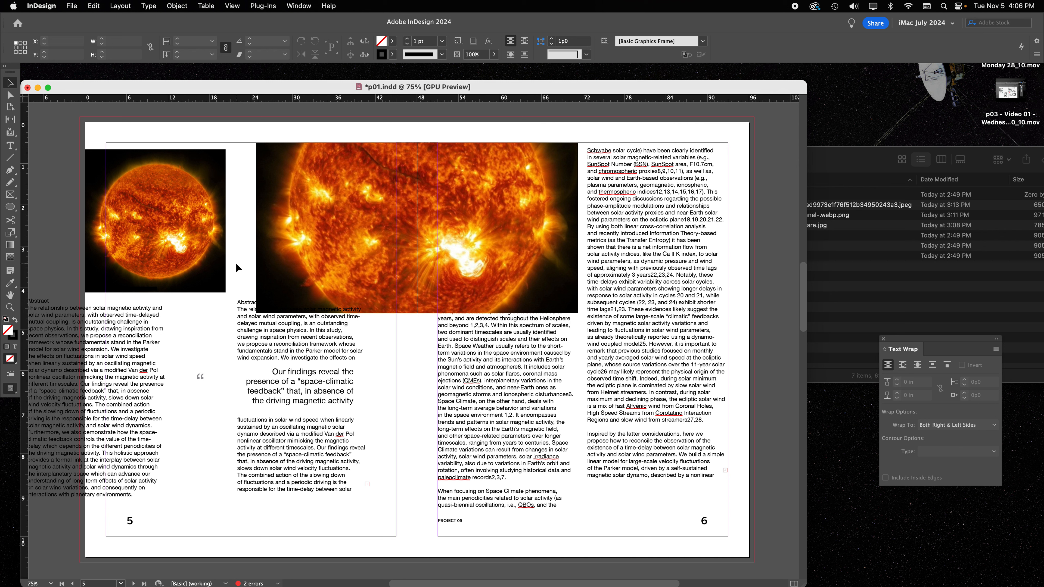
Crop the wide sun image's frame from below to a height of about 2.27 in
click(483, 297)
drag(417, 313, 417, 237)
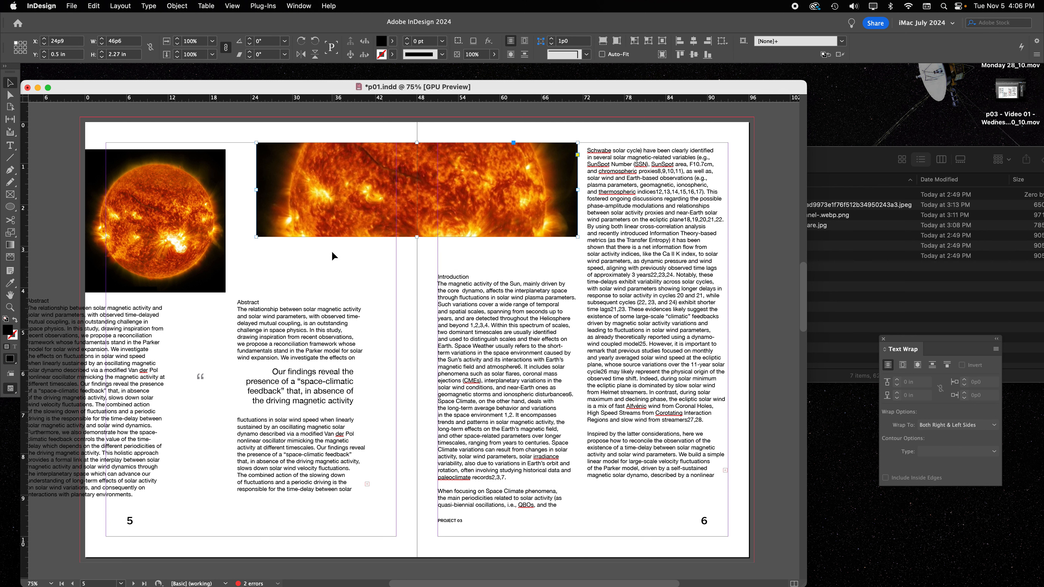
click(367, 273)
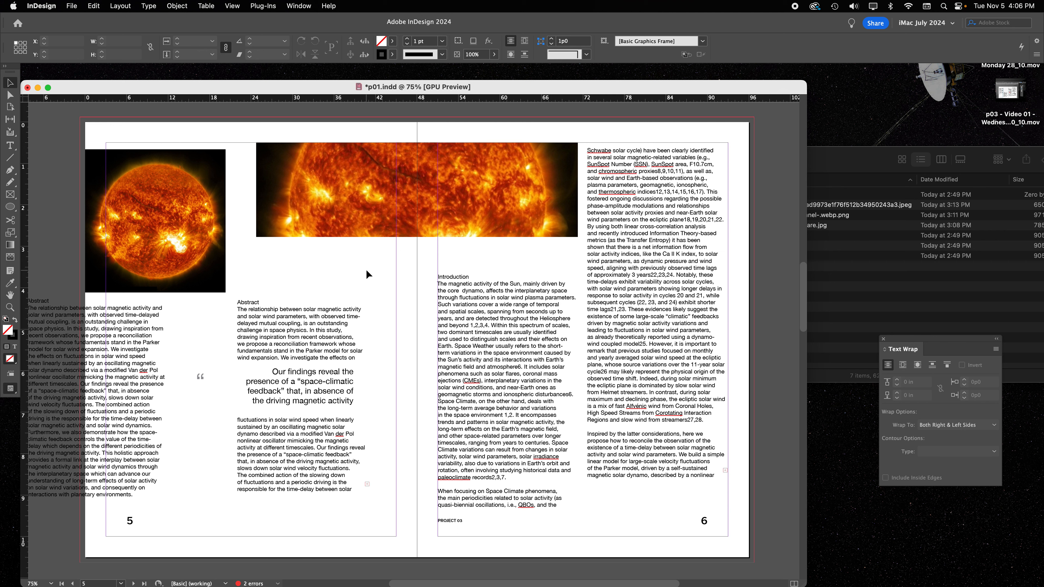
Delete both sun images from the spread
click(364, 233)
key(BackSpace)
click(206, 164)
key(BackSpace)
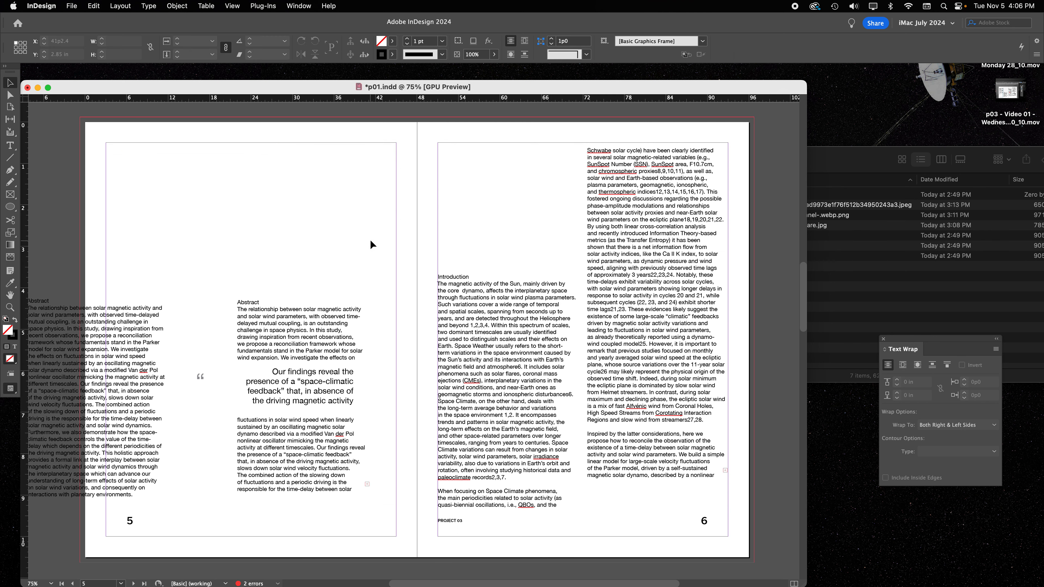
Move the pull quote to page 5's outer edge and the quotation mark onto the adjacent pasteboard
scroll(371, 239, down, 3)
click(370, 240)
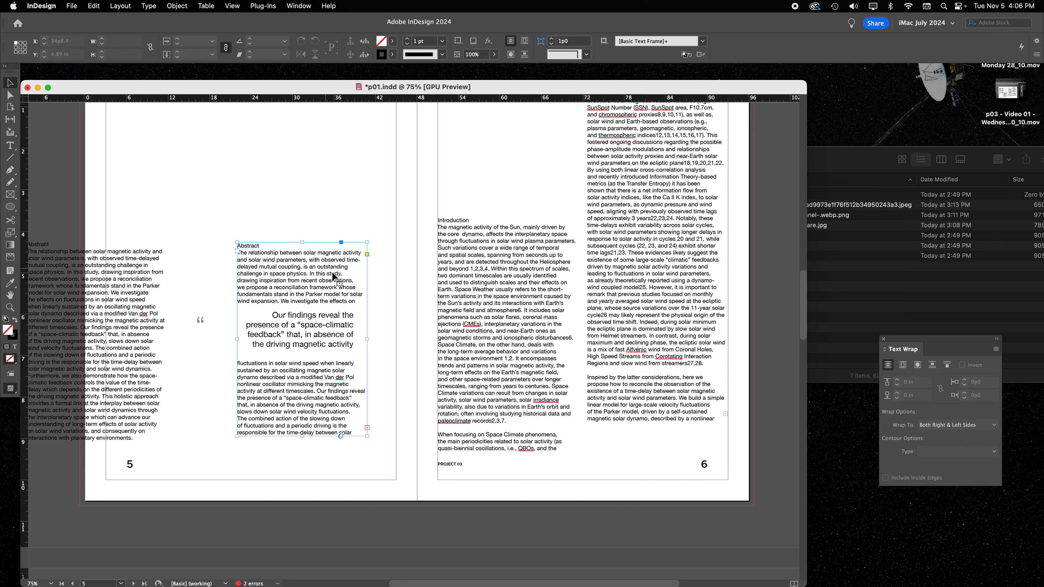
drag(323, 329, 350, 270)
drag(247, 338, 106, 225)
drag(200, 320, 67, 167)
Move the Abstract column toward the pasteboard, the Introduction column onto page 5, and the following column to about X 50p8.4, Y 2.1833 in
drag(509, 299, 386, 306)
drag(221, 293, 226, 272)
scroll(337, 248, left, 5)
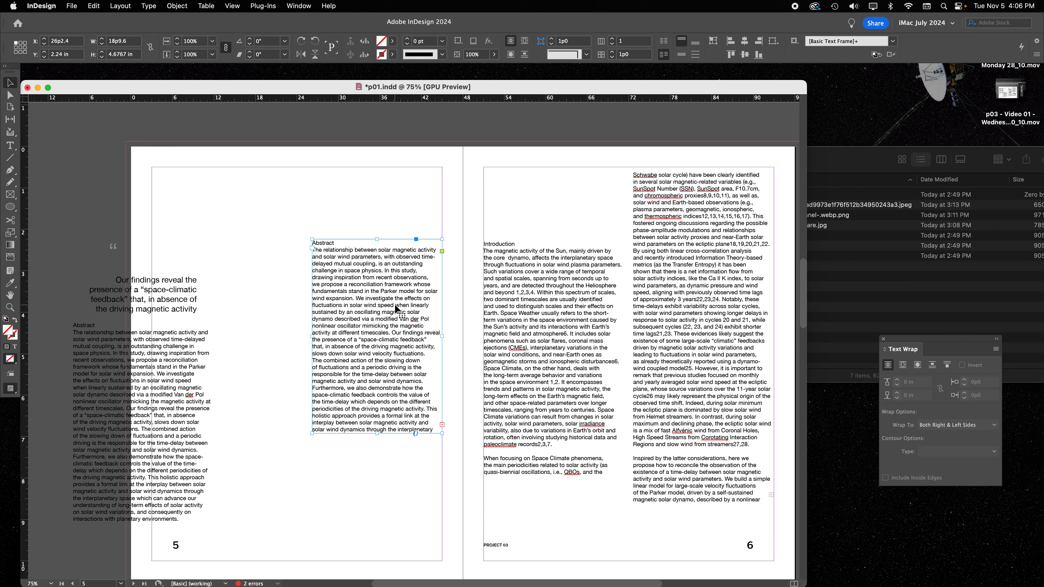
drag(396, 303, 100, 187)
mouse_move(557, 326)
mouse_down()
mouse_move(378, 325)
mouse_move(542, 327)
mouse_up()
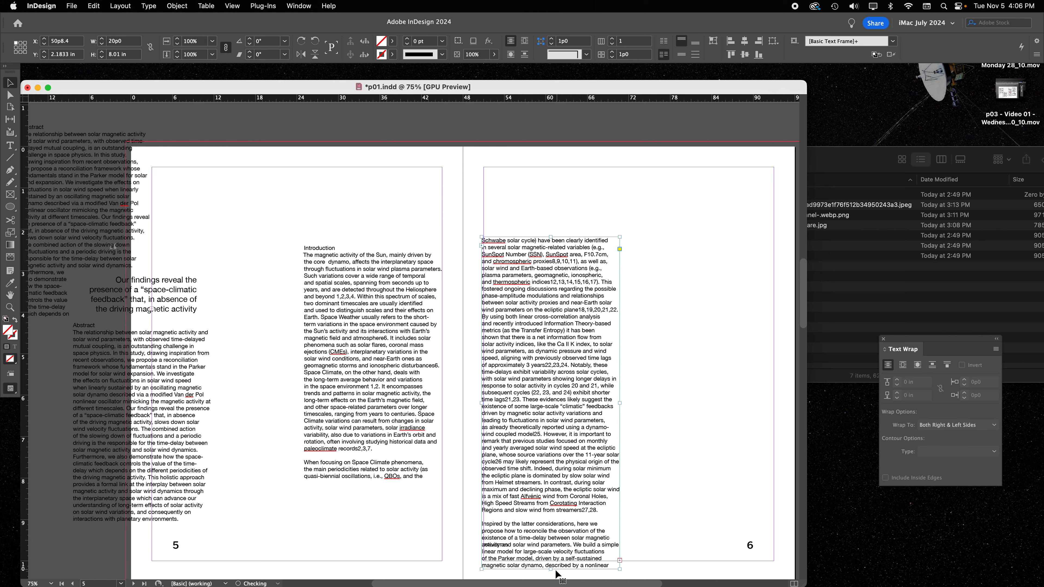
Shorten page 6's inner text column to about 4.4067 in high and add an emptied duplicate at about X 72p8.4, Y 2.1833 in
drag(551, 570, 551, 420)
drag(555, 353, 701, 353)
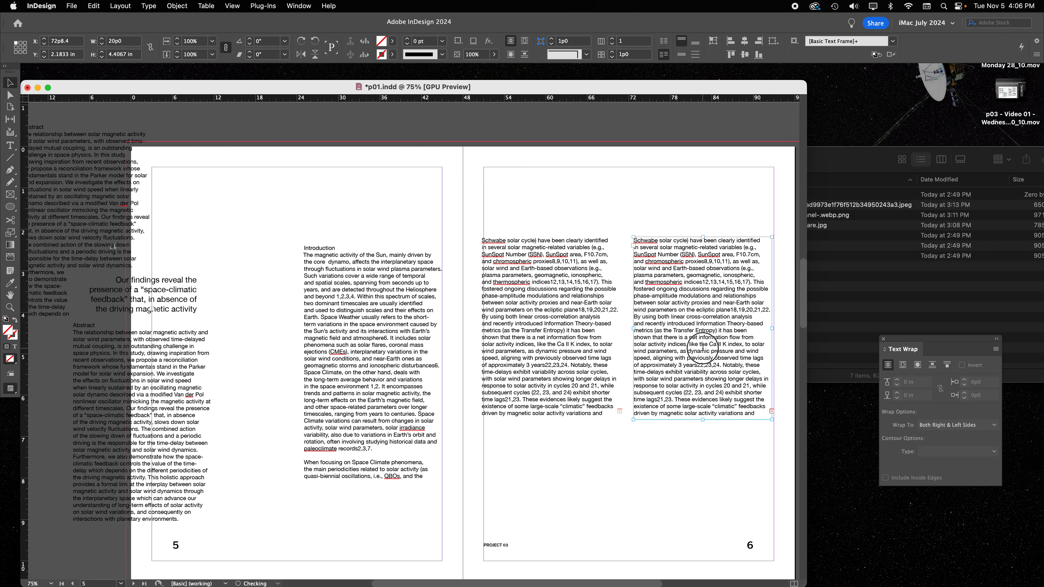
double_click(702, 347)
key(super+a)
key(BackSpace)
click(11, 84)
key(BackSpace)
Thread the overset text from page 6's inner column into the empty outer column and extend both columns downward
click(601, 414)
click(620, 412)
click(669, 354)
drag(574, 389, 576, 390)
drag(693, 469, 629, 441)
click(649, 480)
Align the top edges of the three body text columns and shorten the Introduction column to about 4.9867 in high
drag(370, 191, 724, 247)
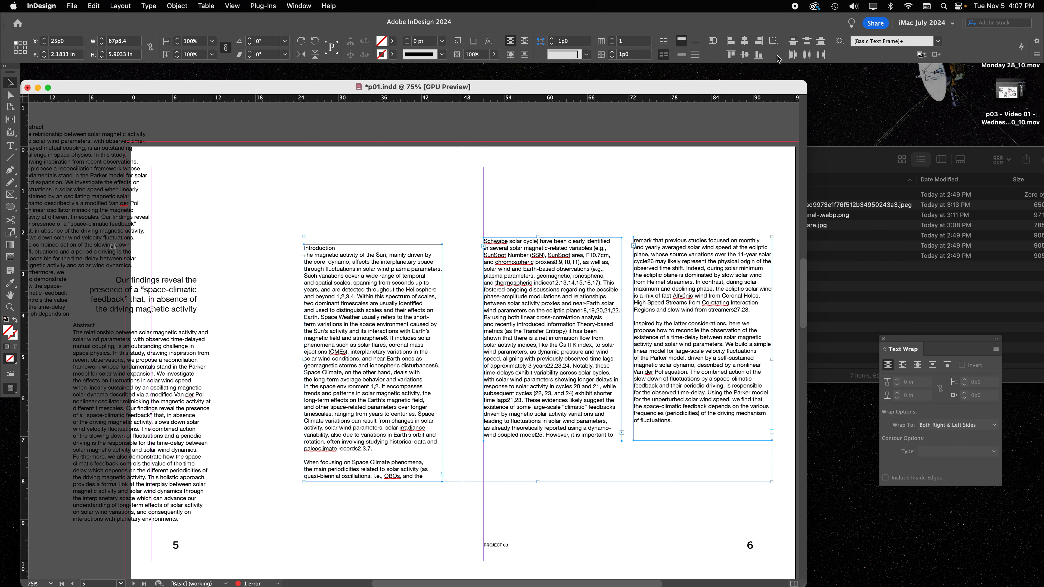
click(731, 55)
click(598, 190)
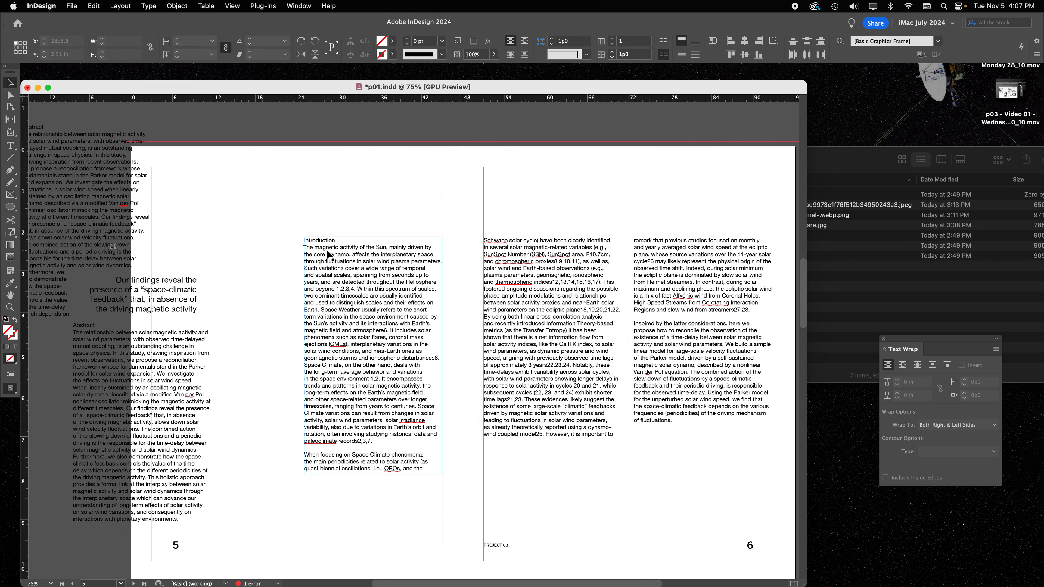
click(408, 408)
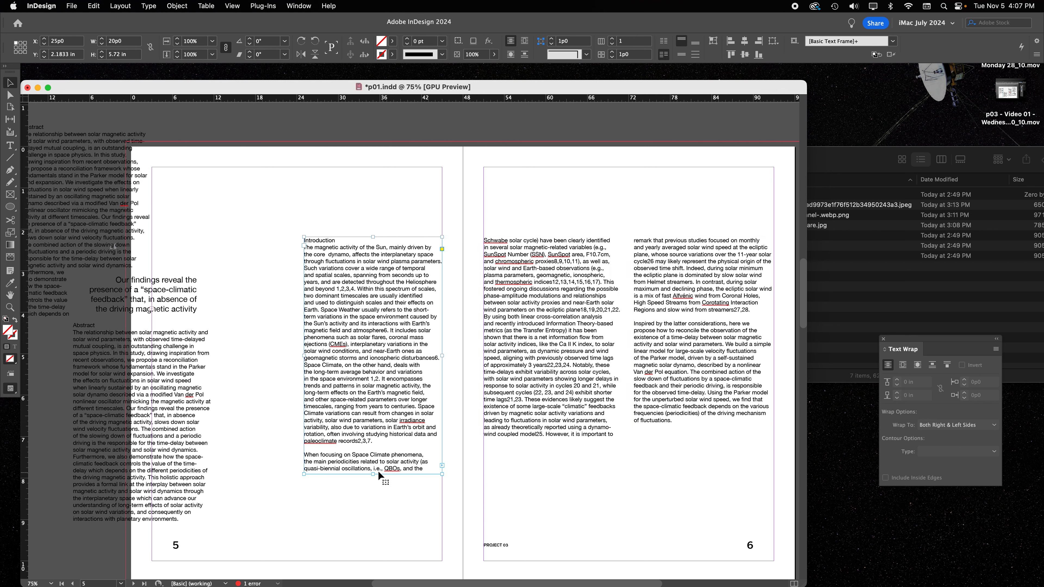
drag(374, 475, 377, 445)
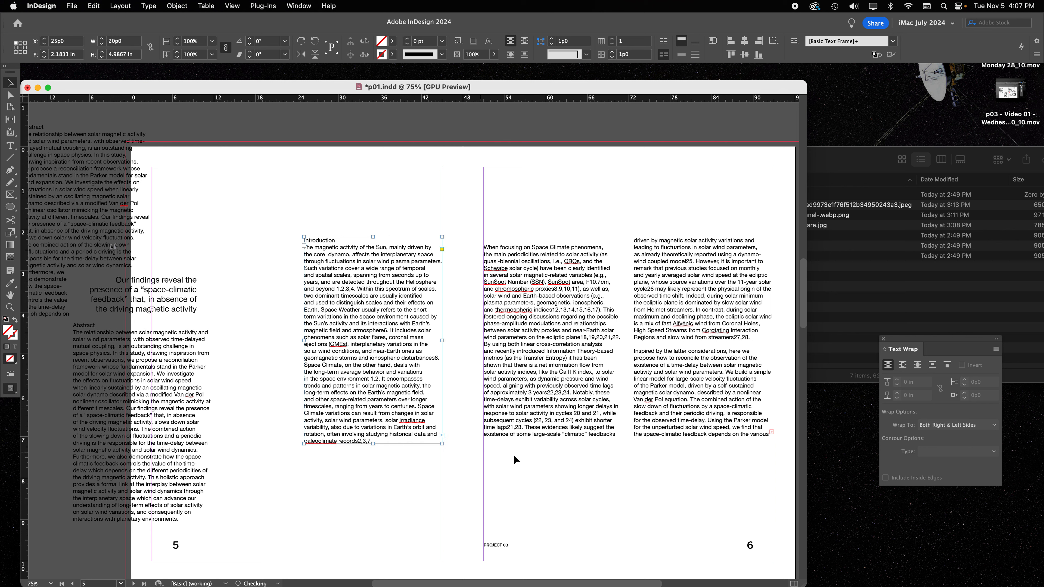
Remove the empty line above "When focusing on Space Climate phenomena" in page 6's inner text column
click(551, 455)
drag(686, 482, 610, 422)
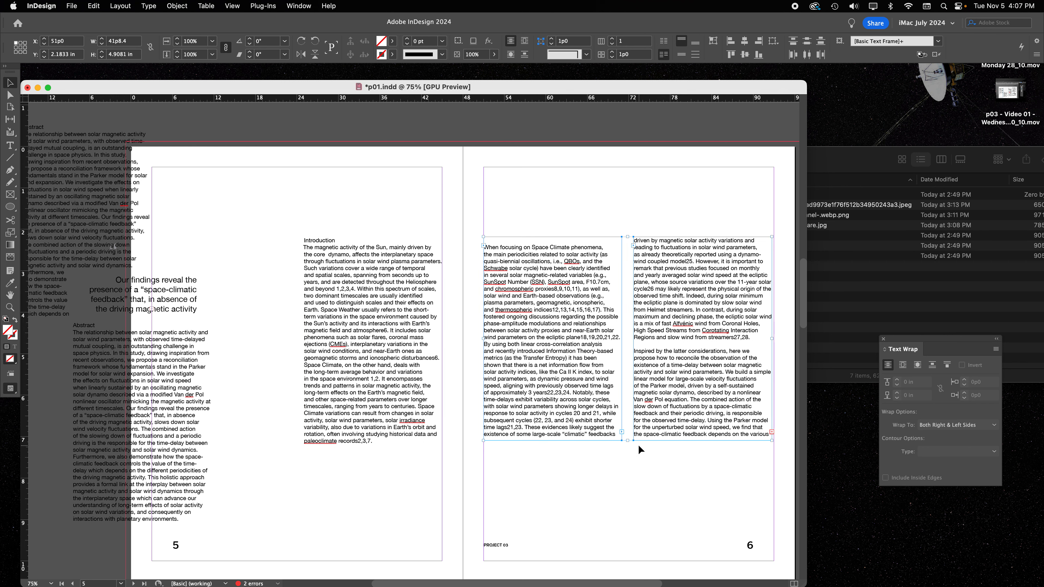
double_click(497, 240)
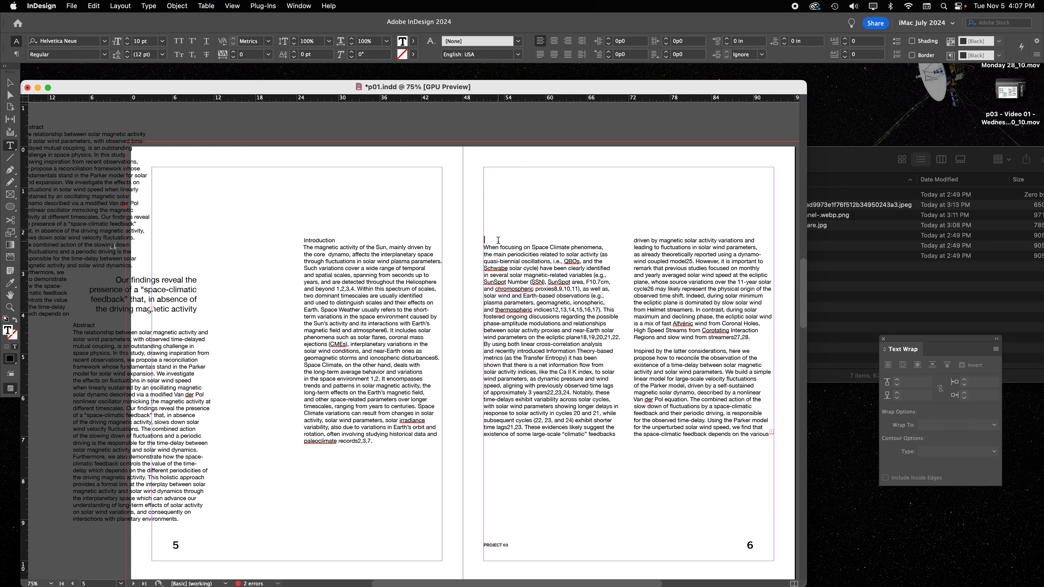
key(BackSpace)
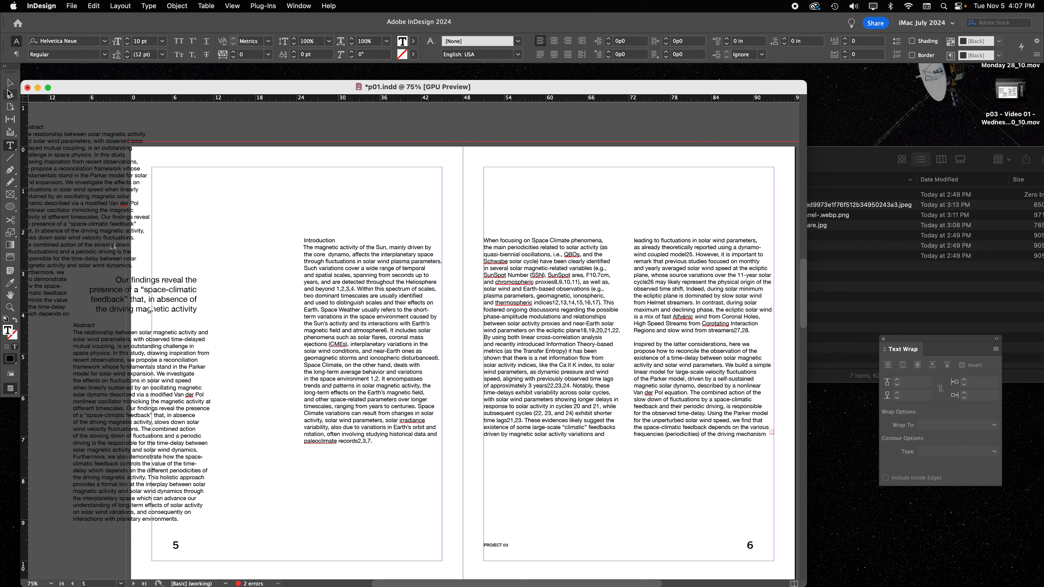
Extend both page 6 text columns downward to about 4.9667 in high
click(10, 83)
drag(628, 440, 628, 445)
click(635, 520)
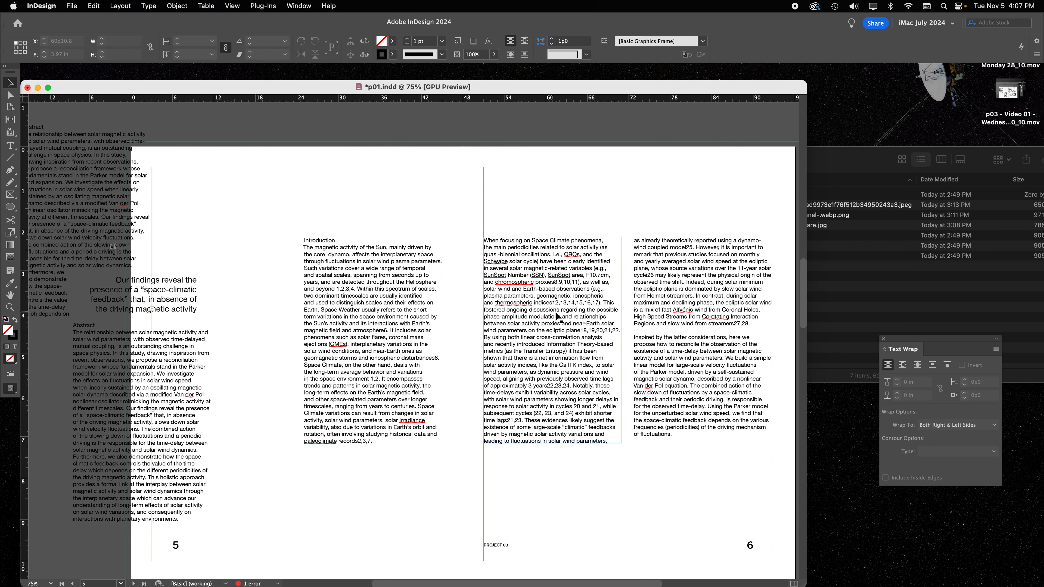
click(589, 437)
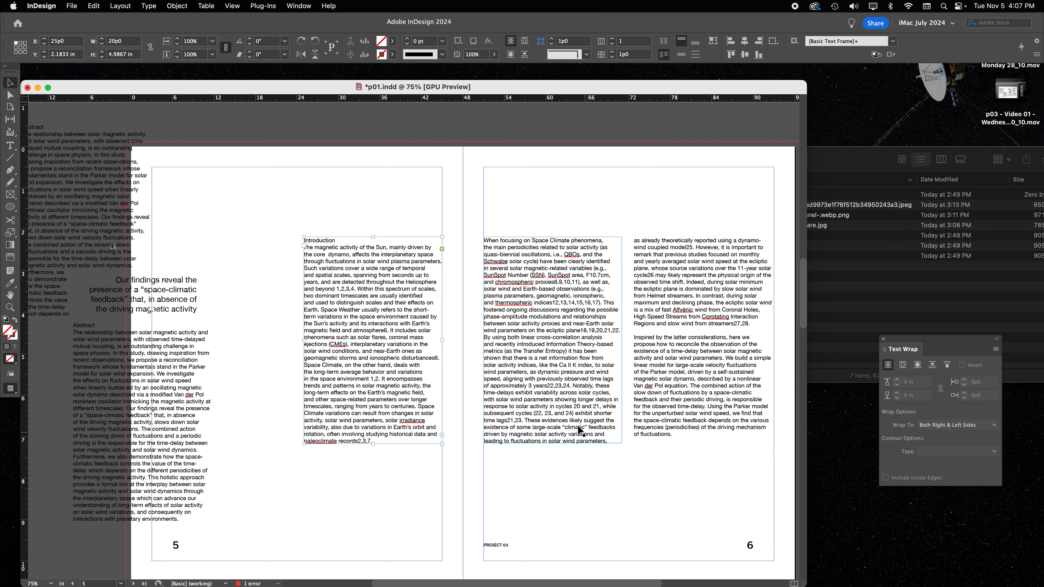
click(376, 435)
click(373, 444)
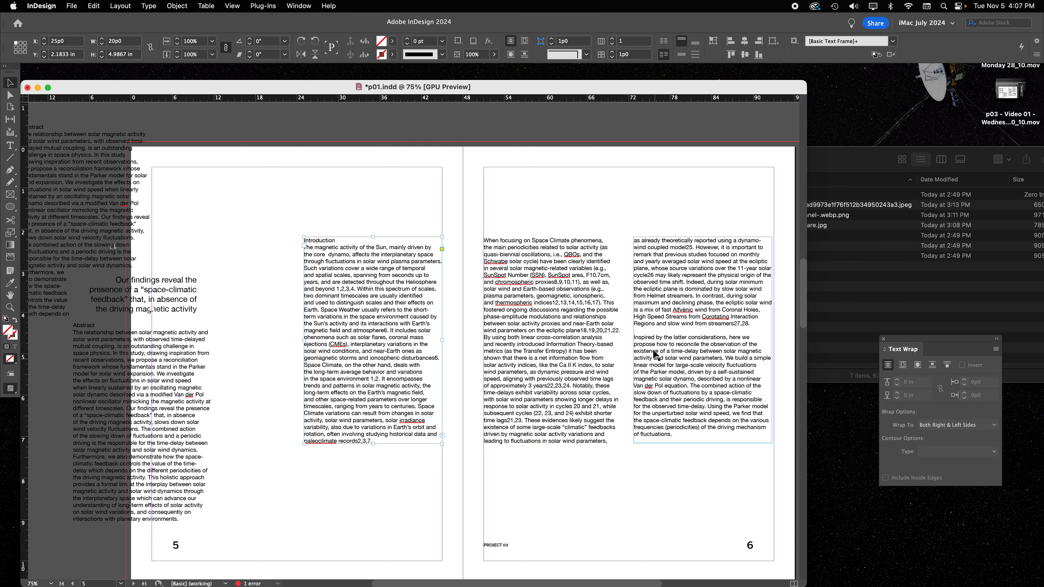
Set the tracking of the paragraph beginning "When focusing on Space Climate phenomena" to 10
double_click(689, 395)
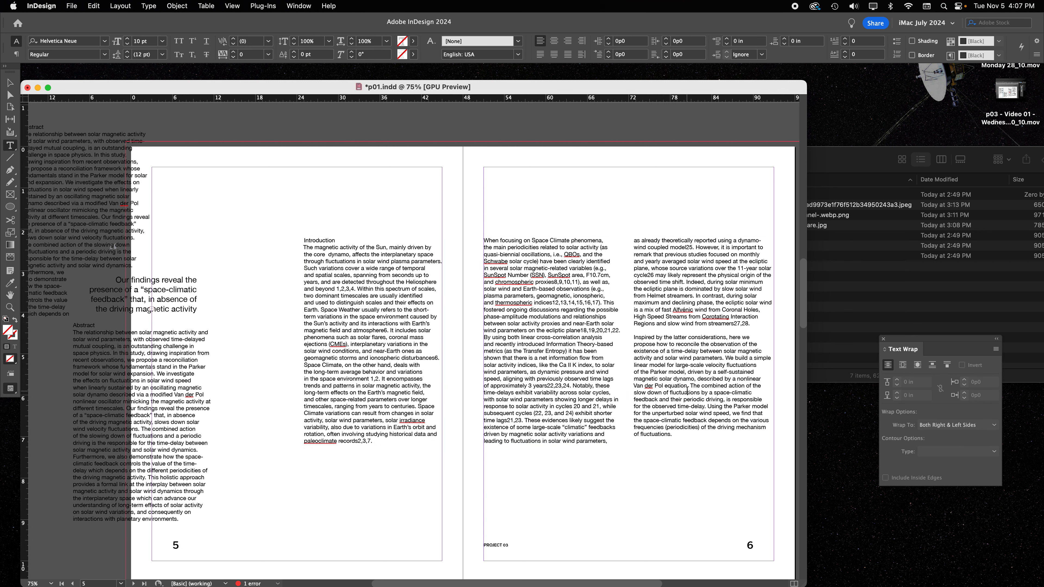
triple_click(562, 385)
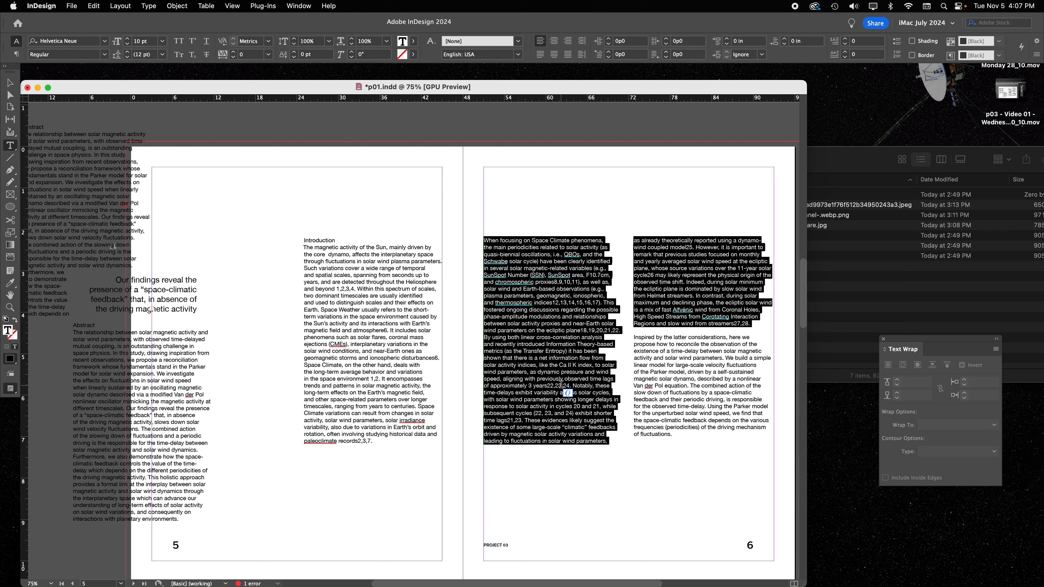
click(234, 53)
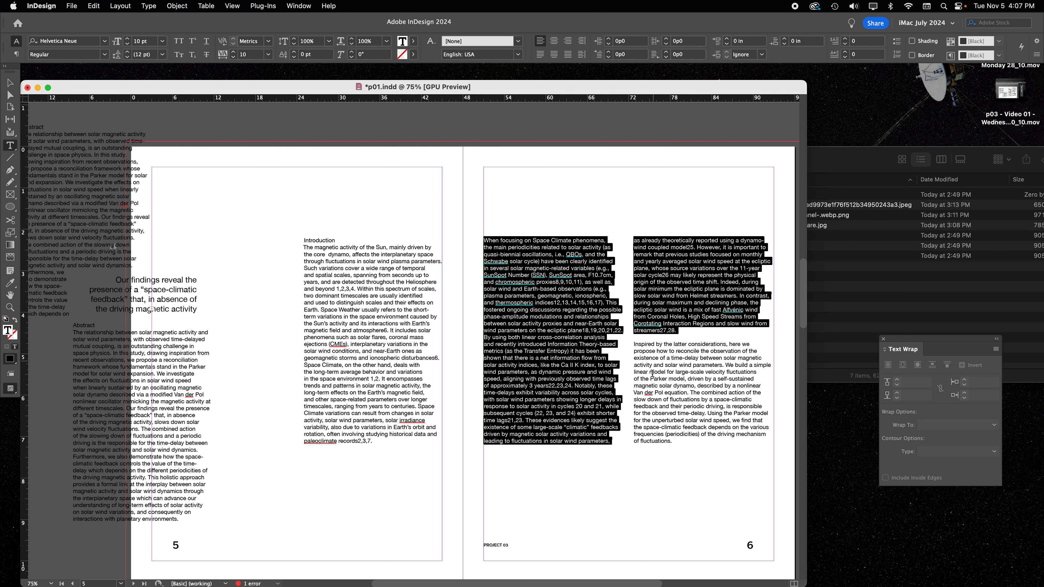
click(10, 82)
Try to match the bottom edges of the page 6 text columns to the Introduction column by hand
click(372, 370)
click(549, 442)
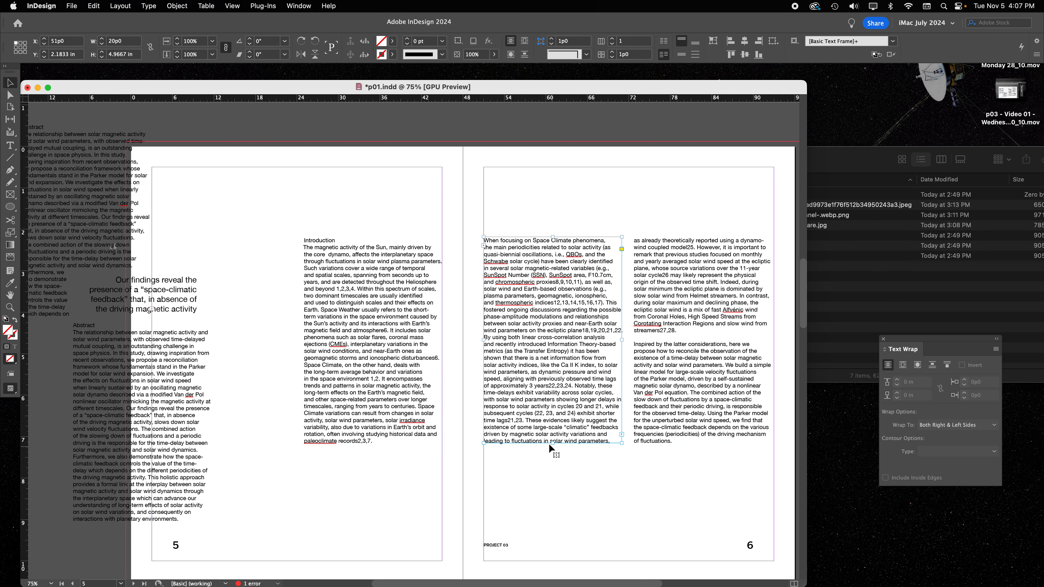
drag(552, 444, 552, 446)
click(702, 444)
click(360, 445)
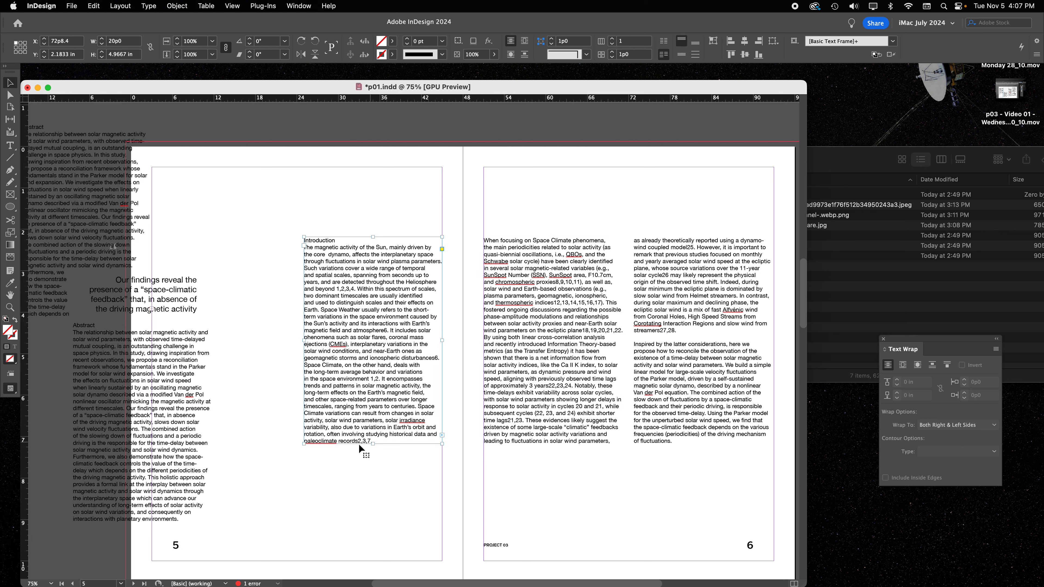
click(680, 510)
Fit the frames of all three body text columns to their content
drag(637, 495, 275, 374)
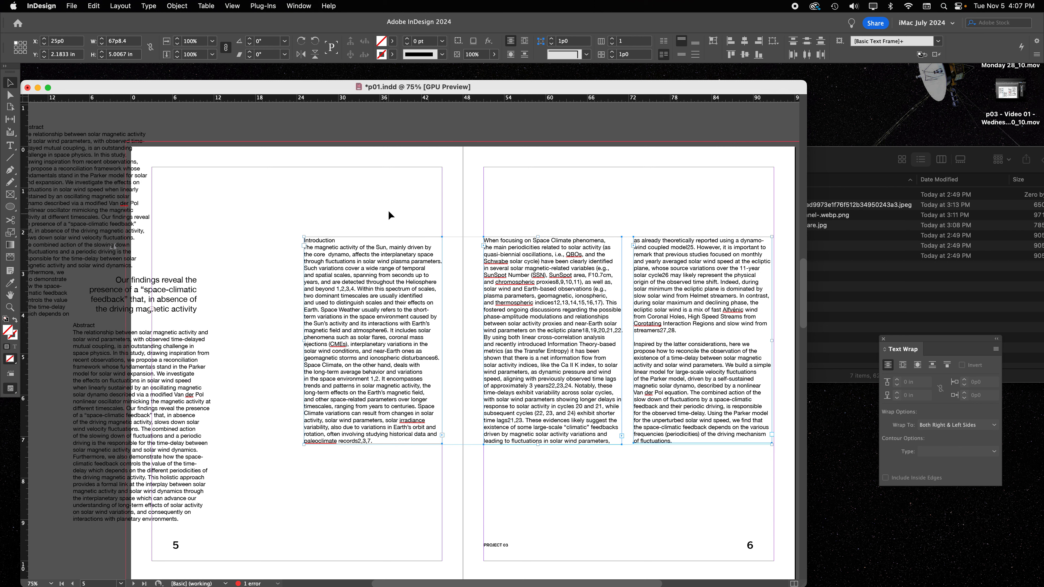
click(341, 197)
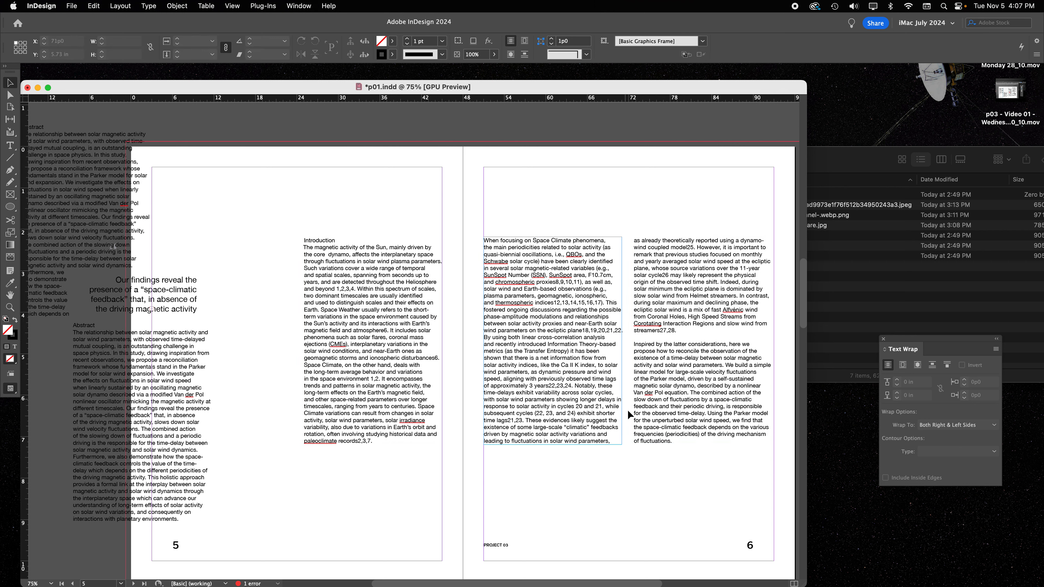
drag(699, 475, 342, 305)
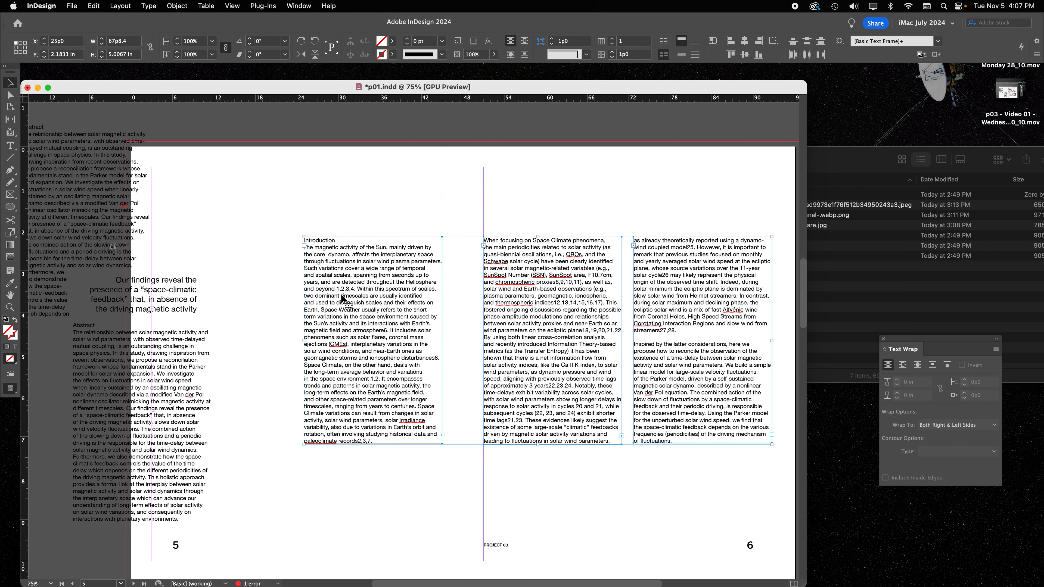
click(174, 5)
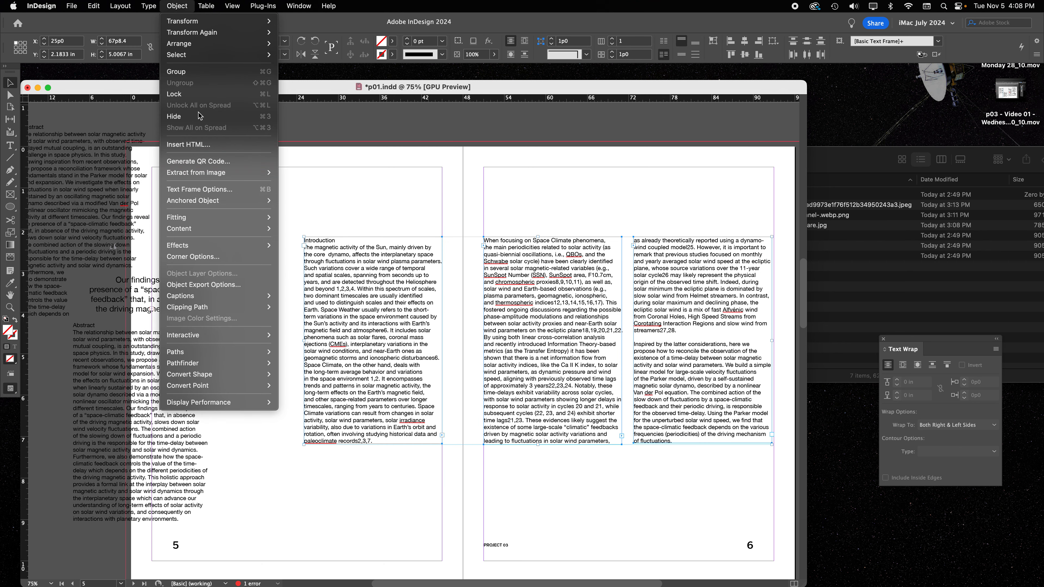
mouse_move(244, 217)
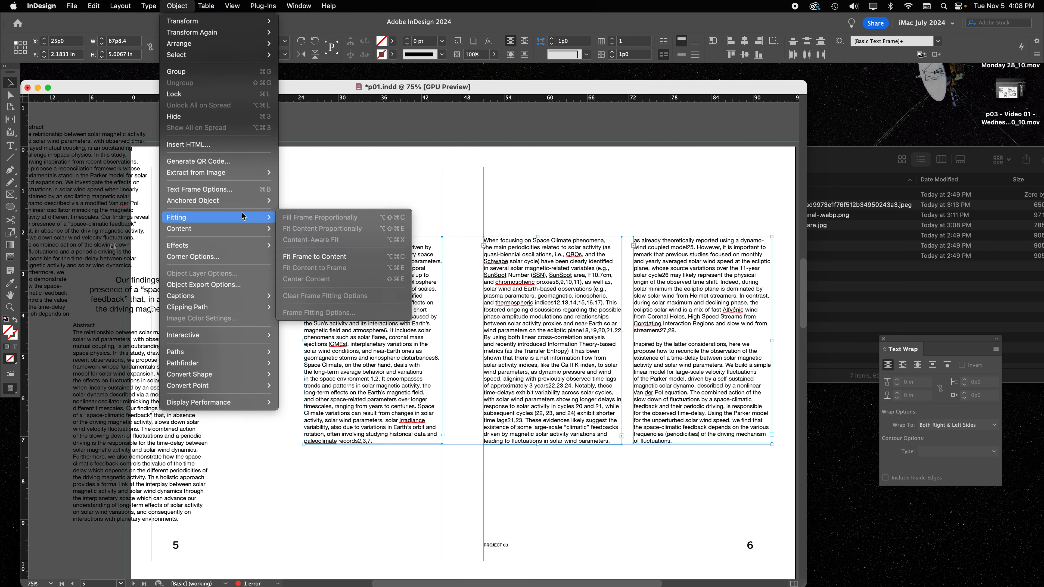
click(339, 262)
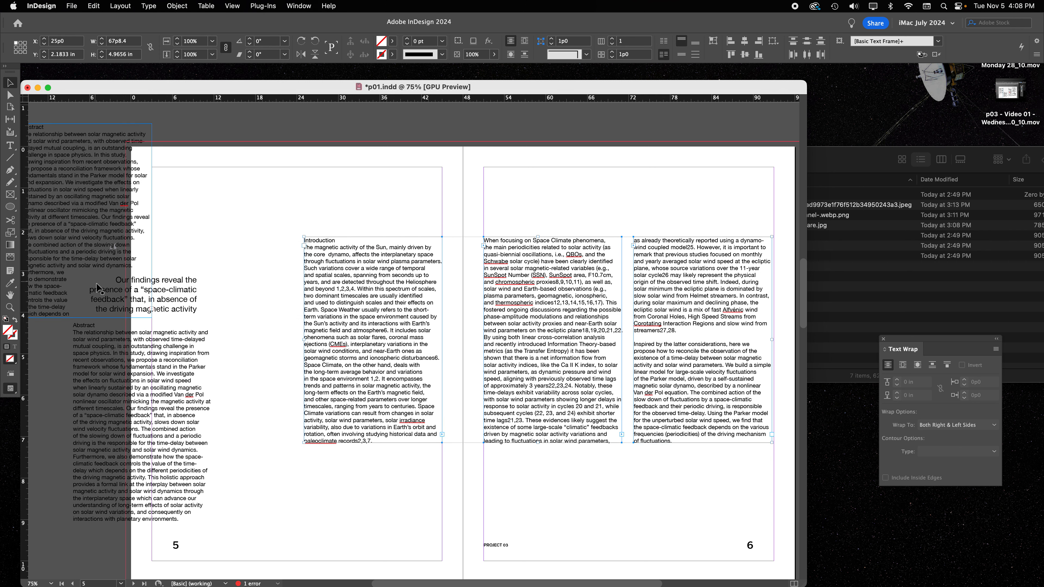
Place the "Our findings reveal" pull quote in the Introduction column at about X 28p9.6, Y 3.6467 in and fit its frame to its content
drag(99, 288, 334, 242)
drag(358, 196, 390, 365)
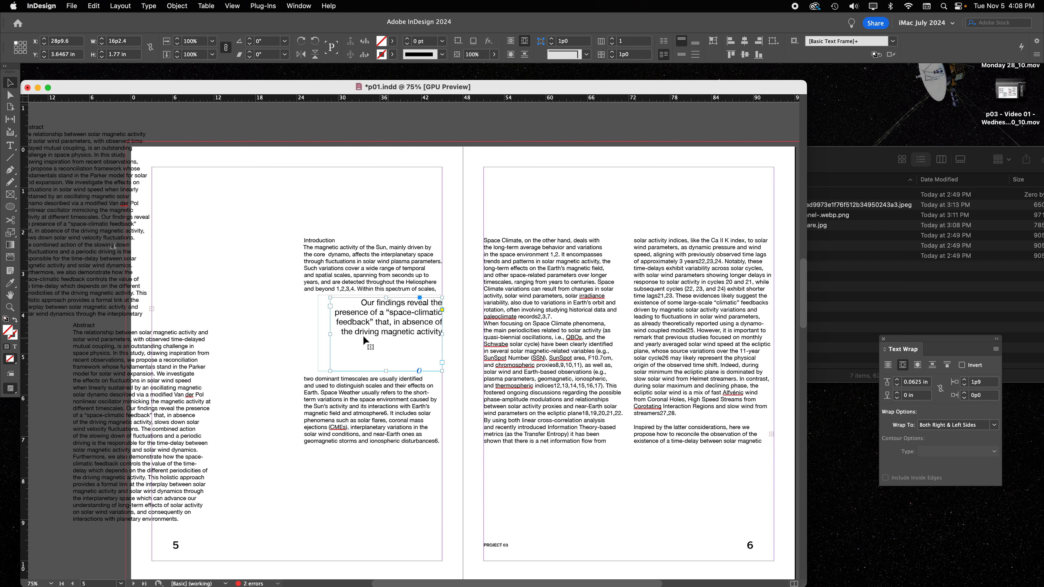
click(157, 5)
mouse_move(173, 4)
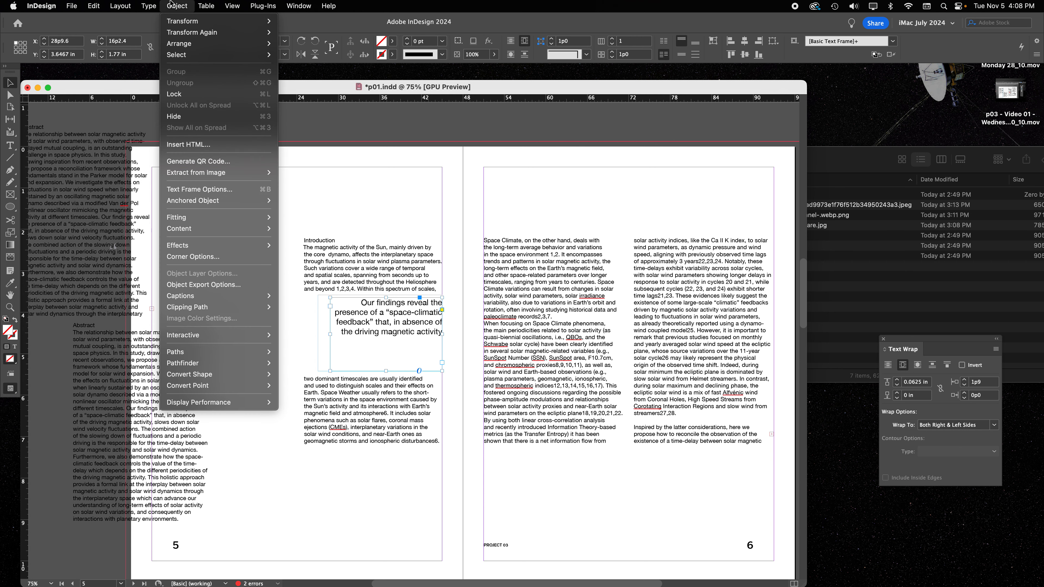
mouse_move(204, 212)
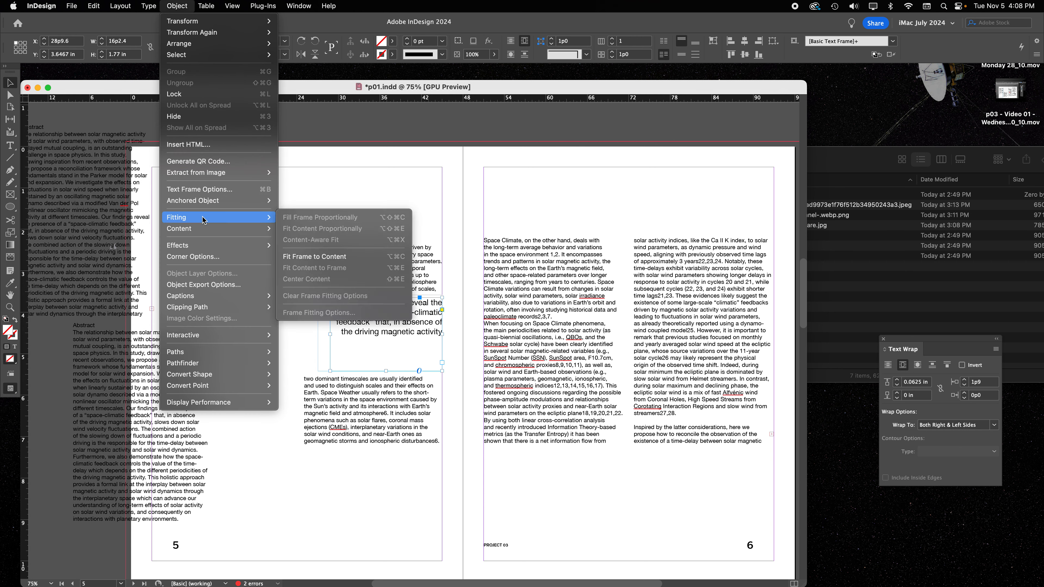
click(306, 257)
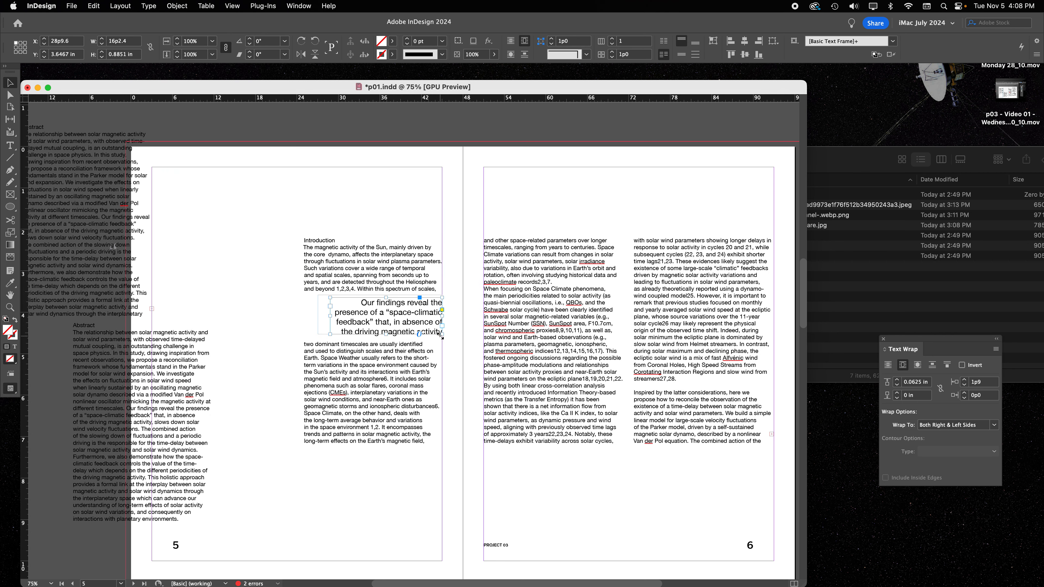
click(466, 346)
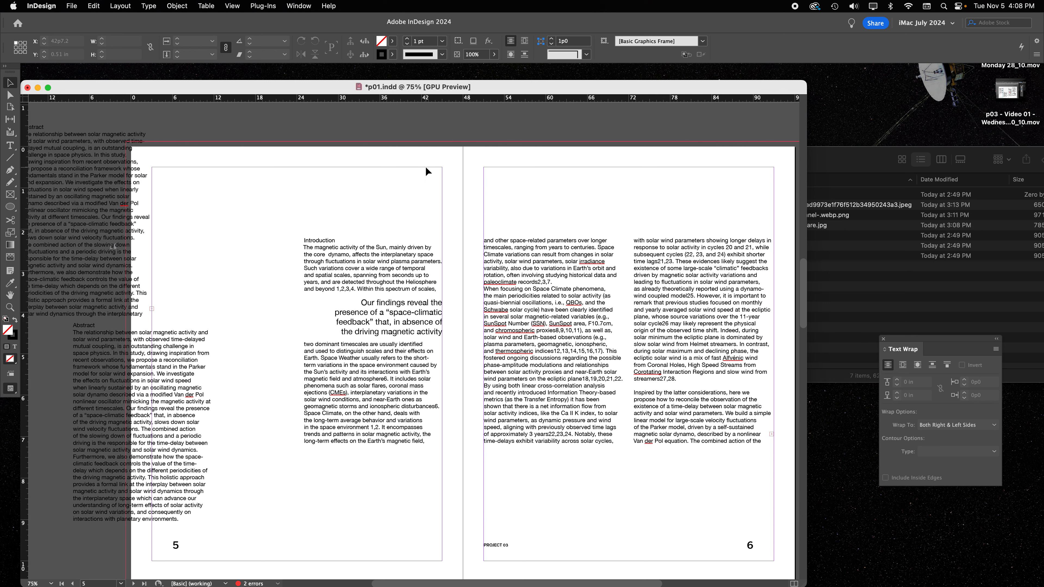
Compare the frame heights of the three body text columns across pages 5 and 6
click(372, 246)
click(119, 55)
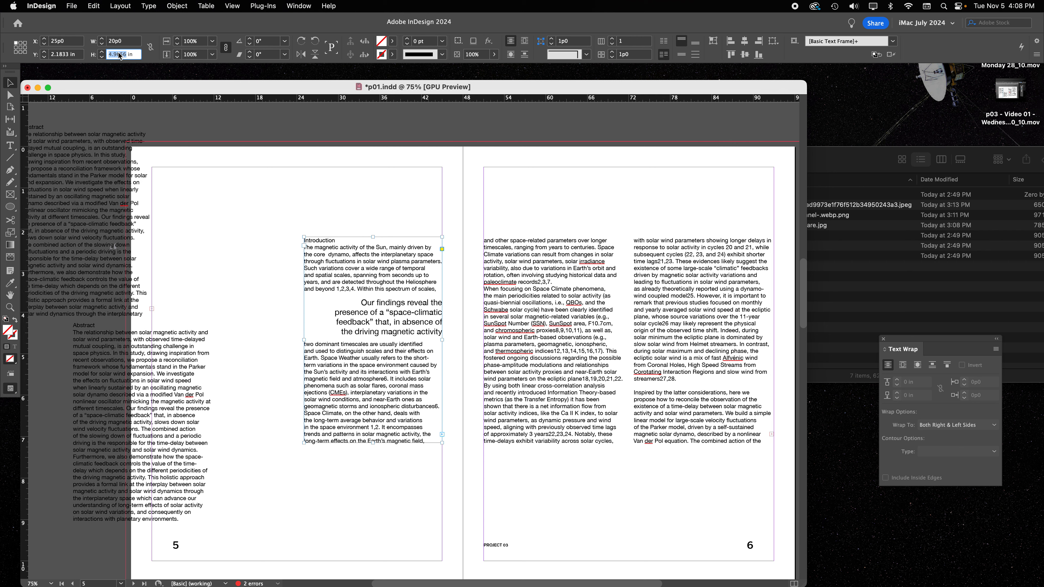
click(522, 298)
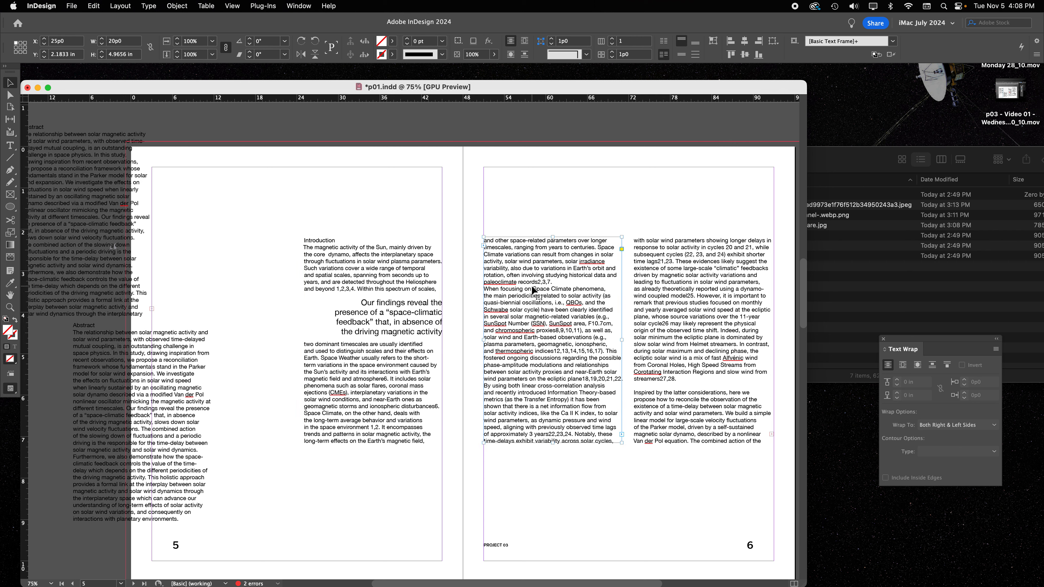
click(701, 282)
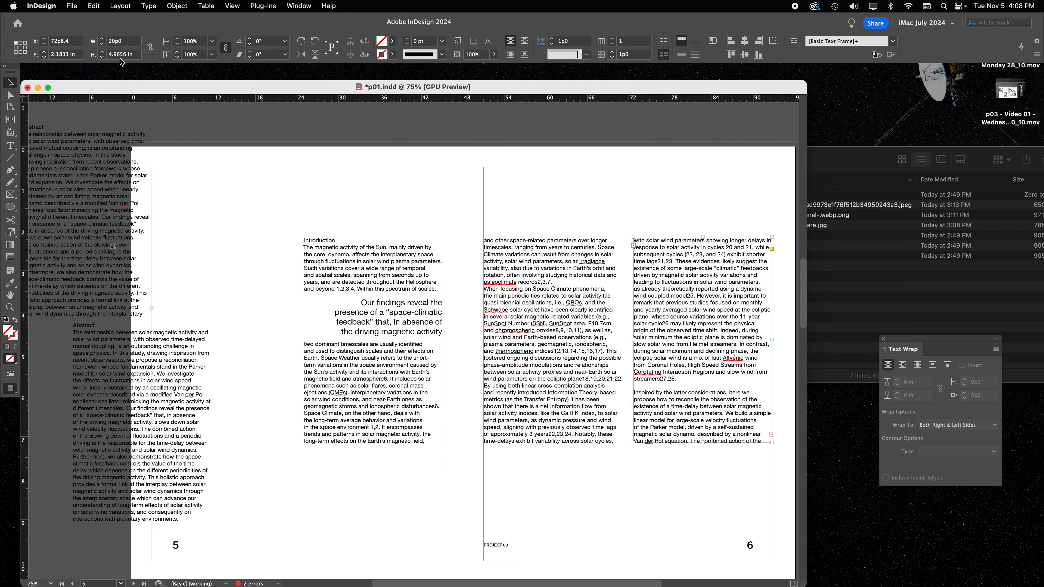
drag(382, 193, 613, 256)
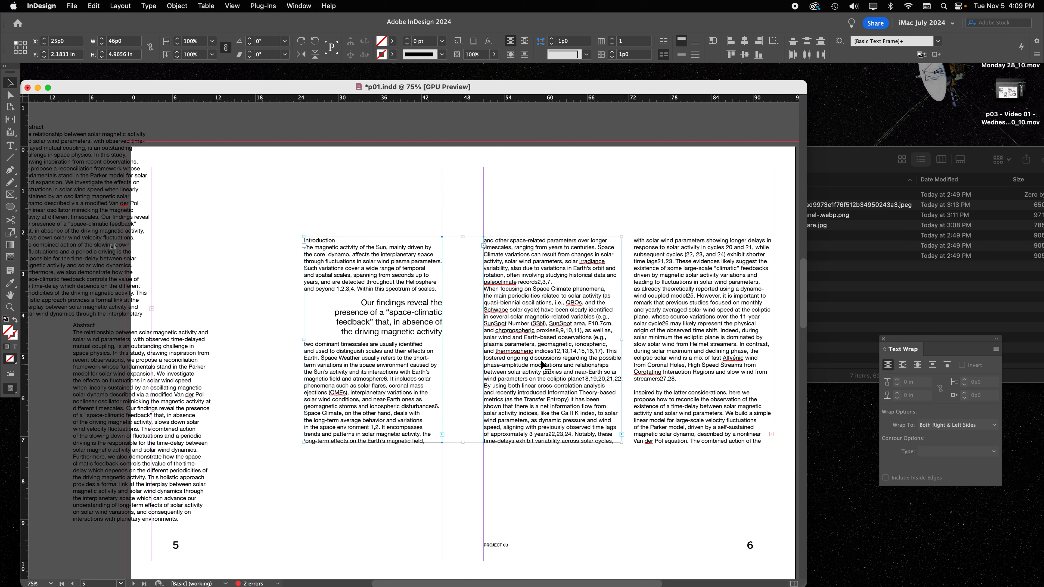
click(553, 491)
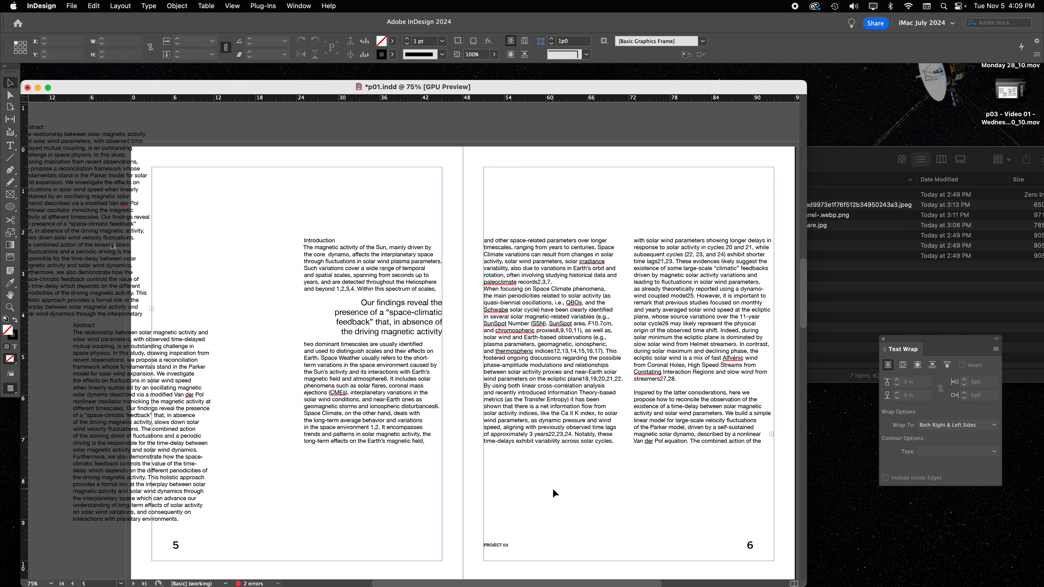